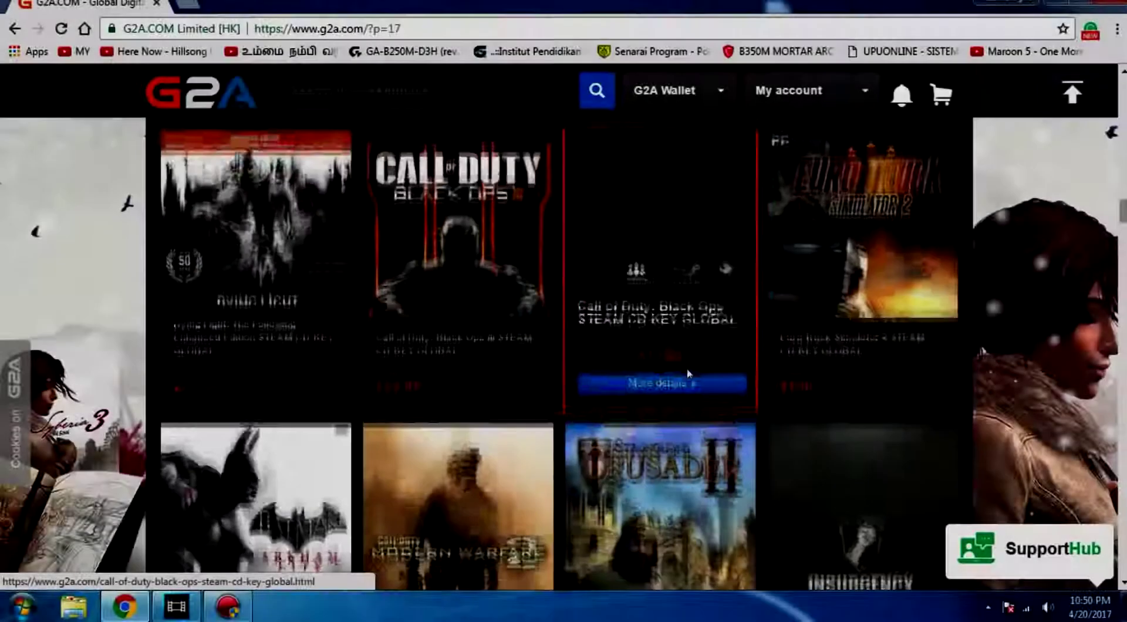
Switch to the Chrome window on the rpcs3.net home page and select then deselect its address
scroll(688, 376, "down", 15)
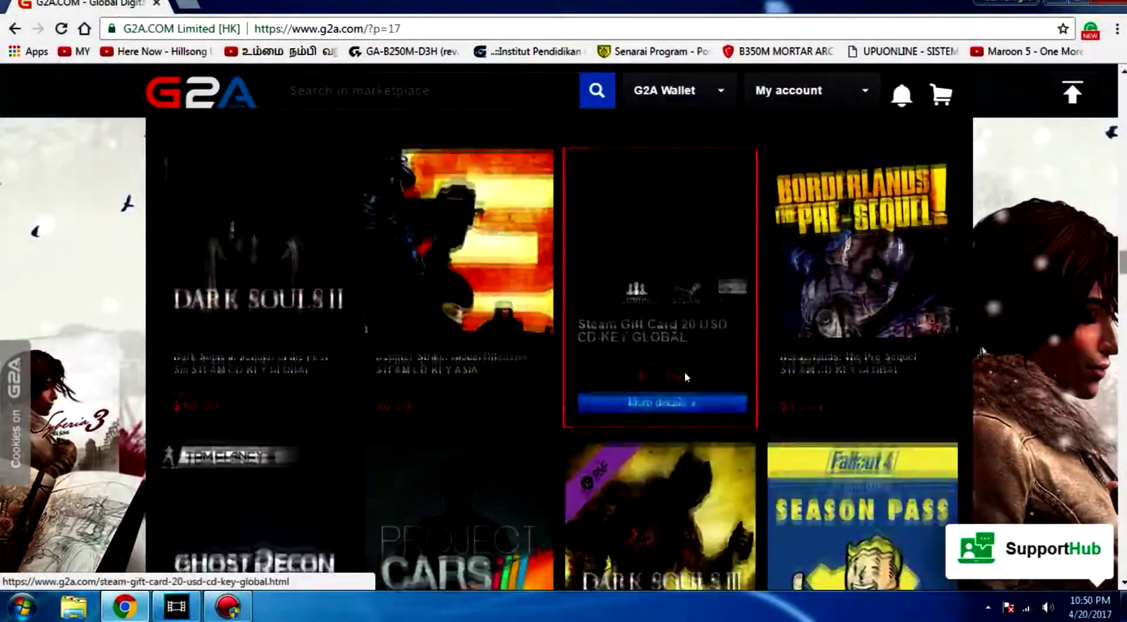
scroll(684, 376, "down", 14)
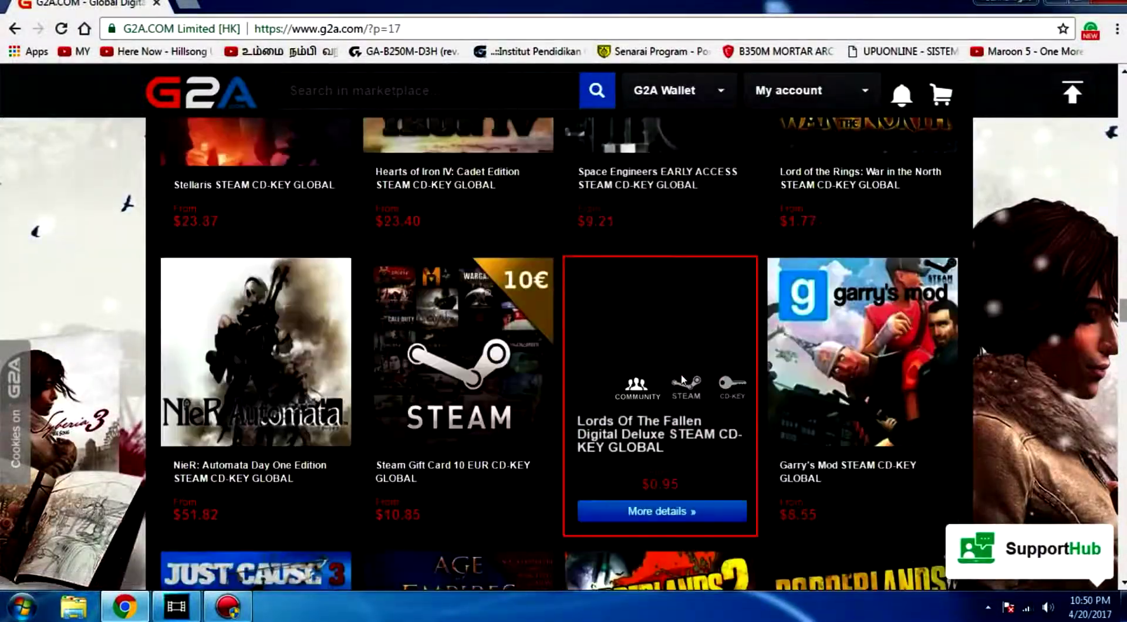
scroll(680, 382, "down", 8)
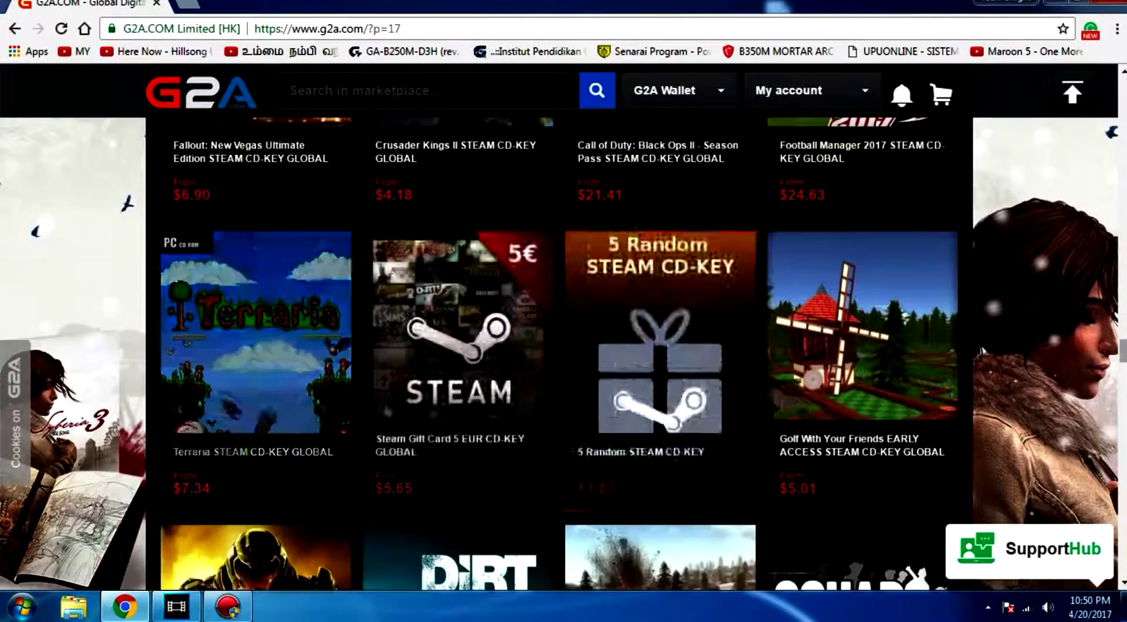
scroll(1005, 399, "down", 10)
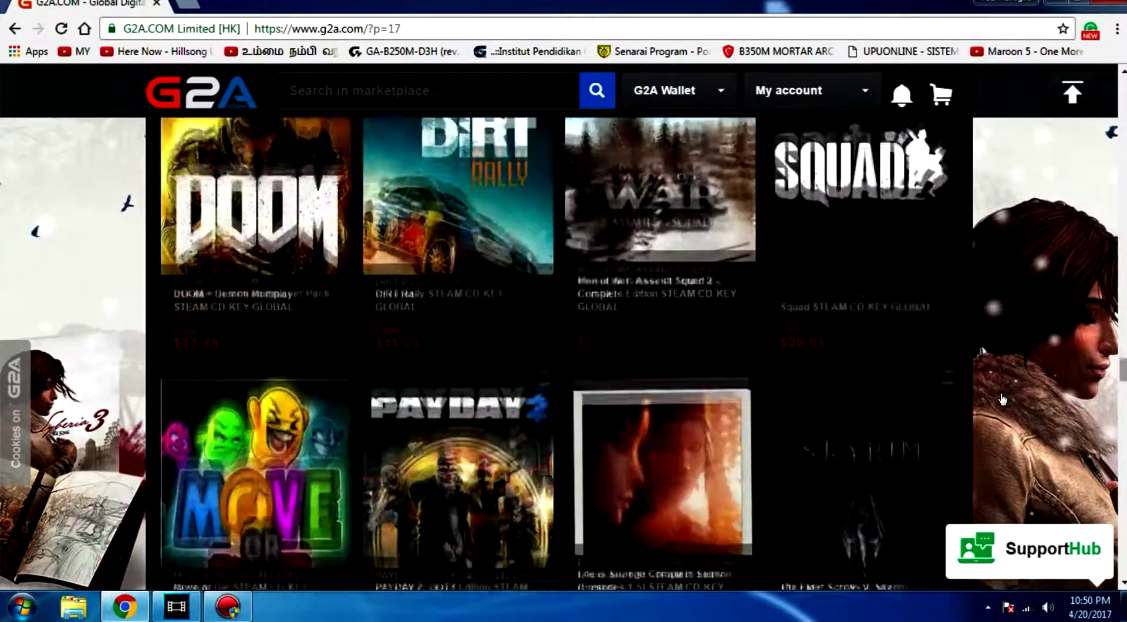
scroll(1002, 400, "down", 14)
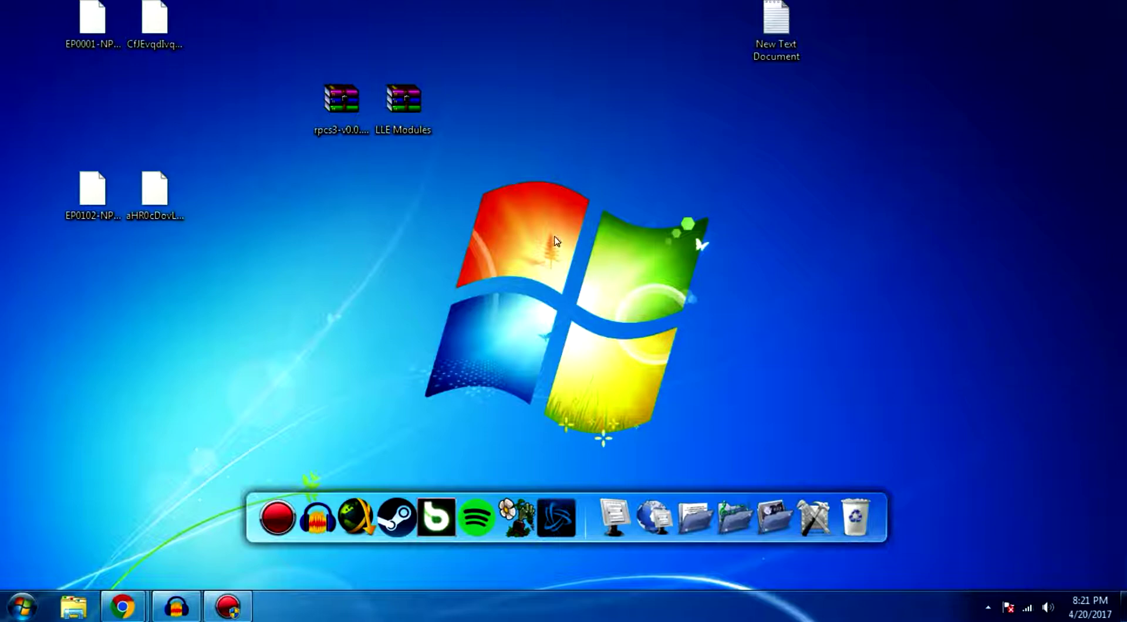
mouse_move(122, 608)
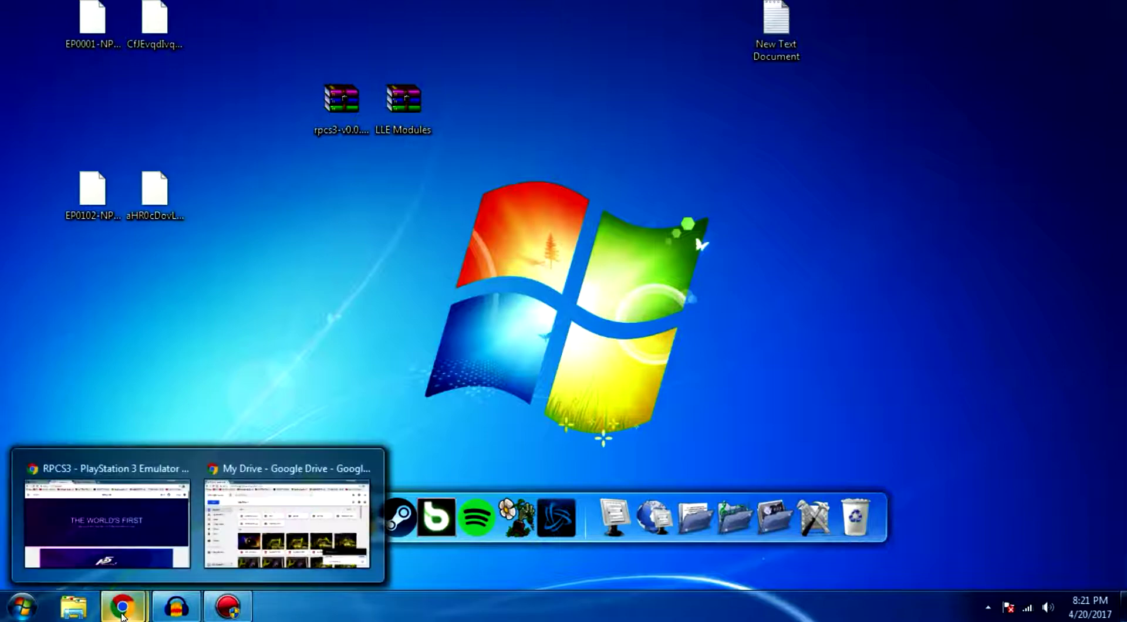
left_click(117, 541)
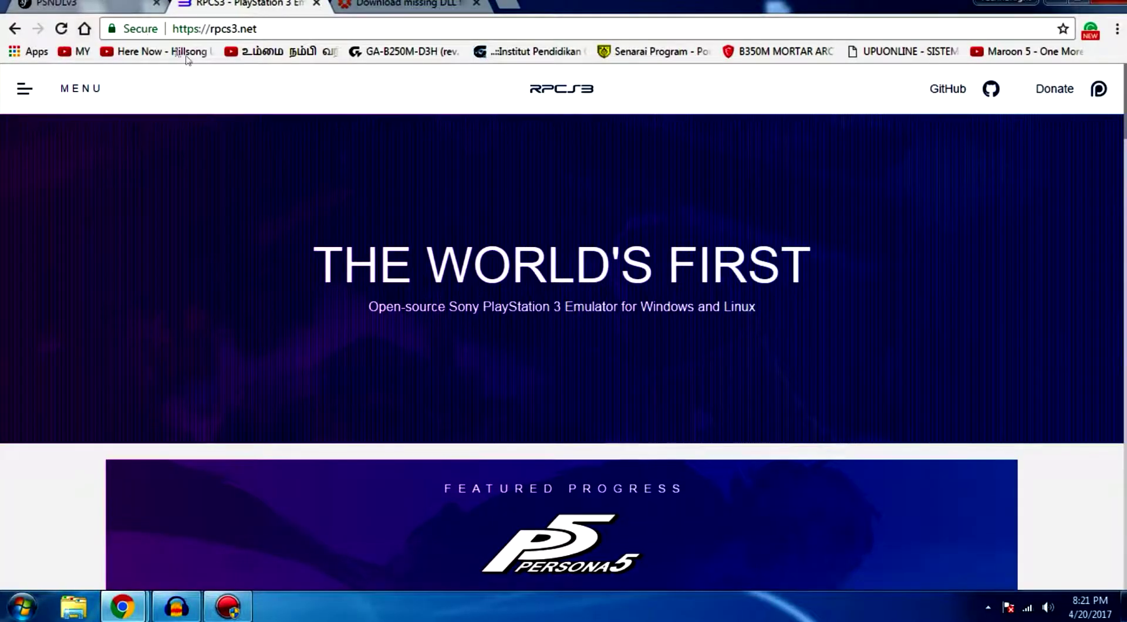
left_click(267, 26)
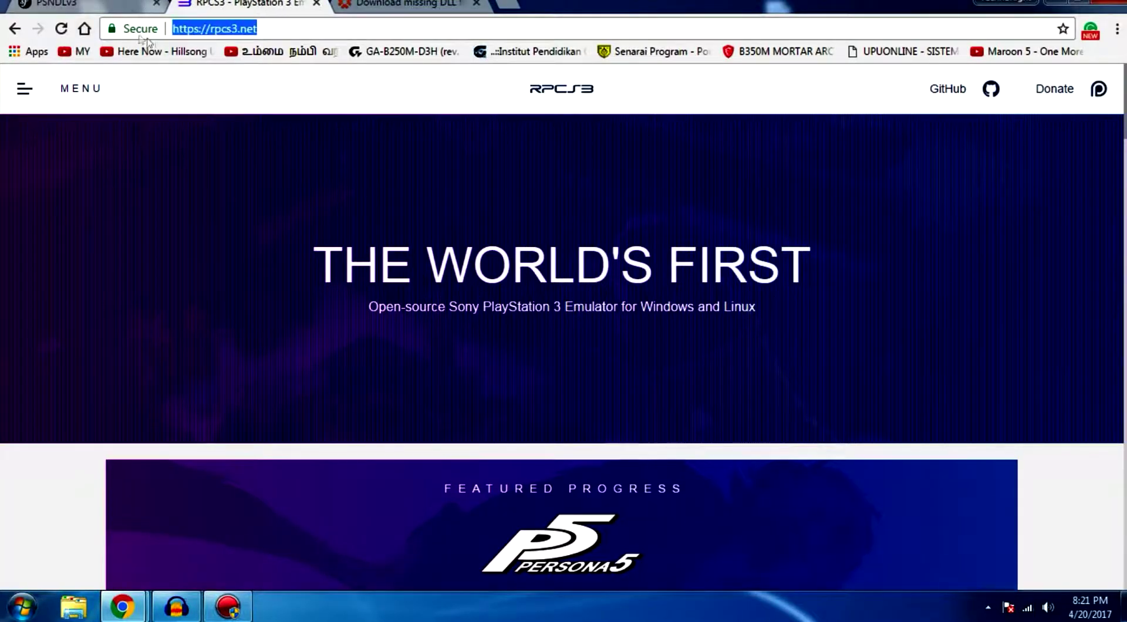
left_click(268, 27)
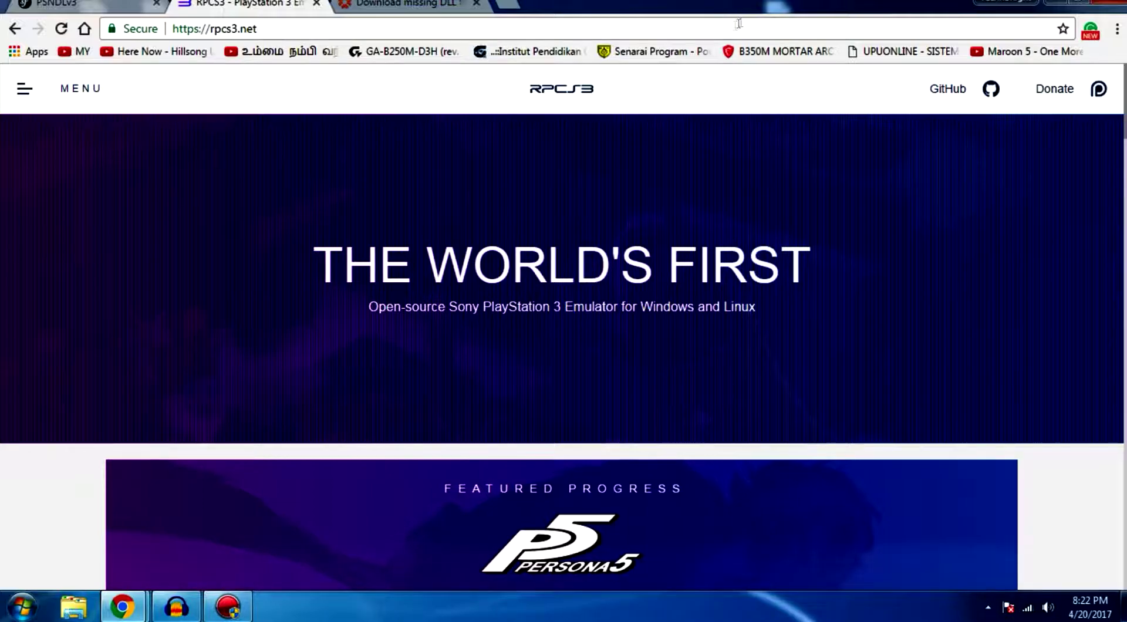
Scroll to the Minimum Requirements list (64-bit Windows 7/Linux, SSSE3 CPU, OpenGL 4.3, 4GB RAM) and highlight its heading
scroll(741, 150, "down", 3)
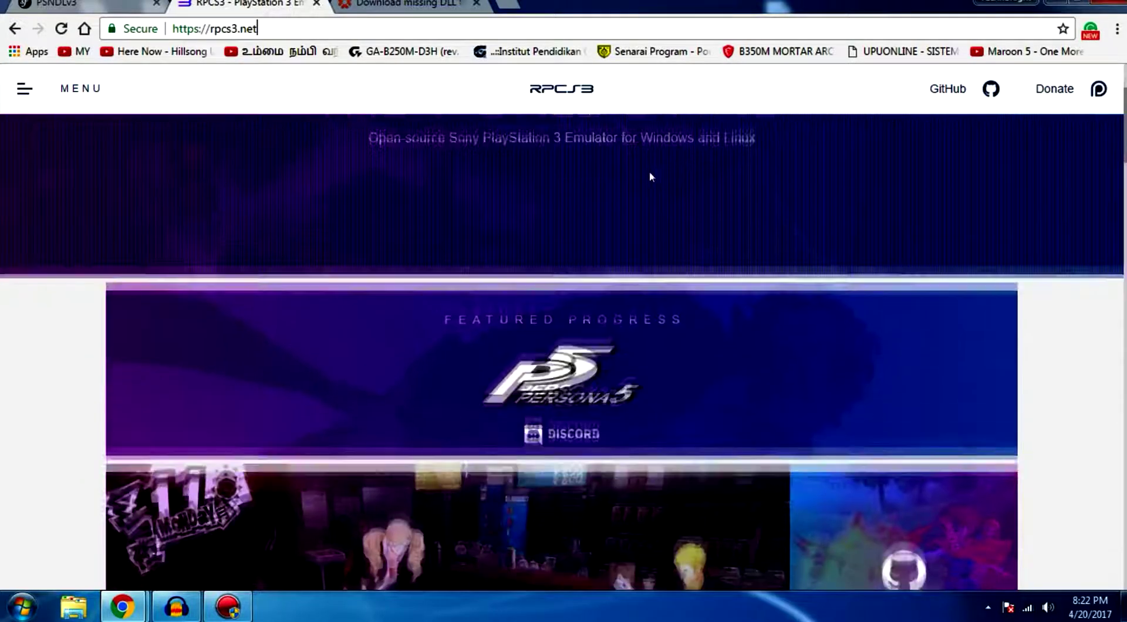
scroll(649, 176, "down", 20)
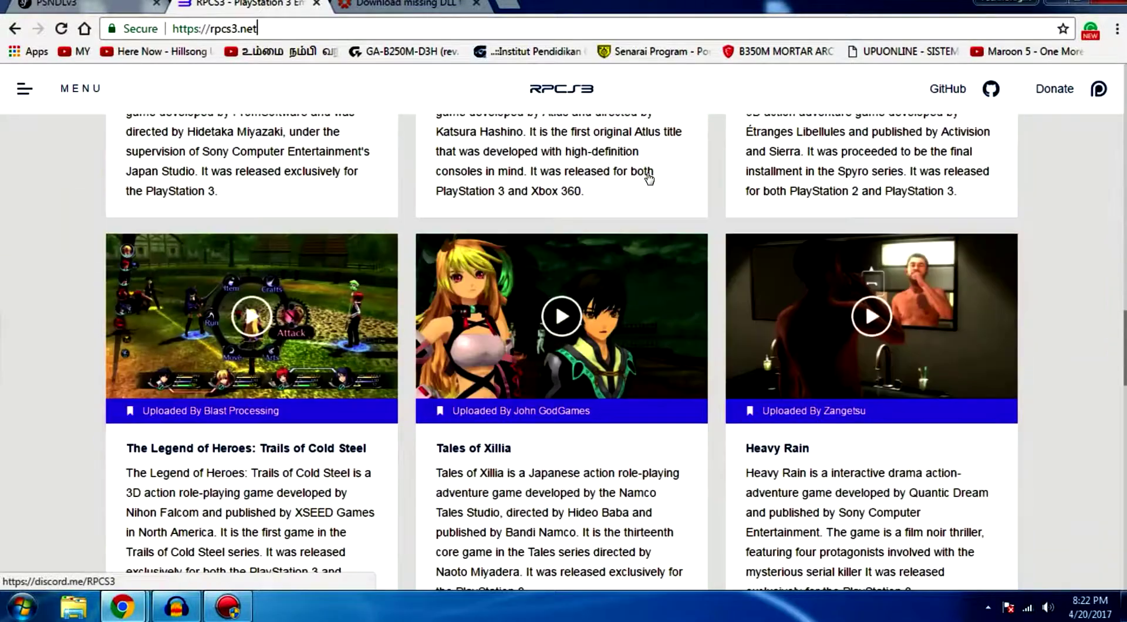
scroll(649, 178, "down", 12)
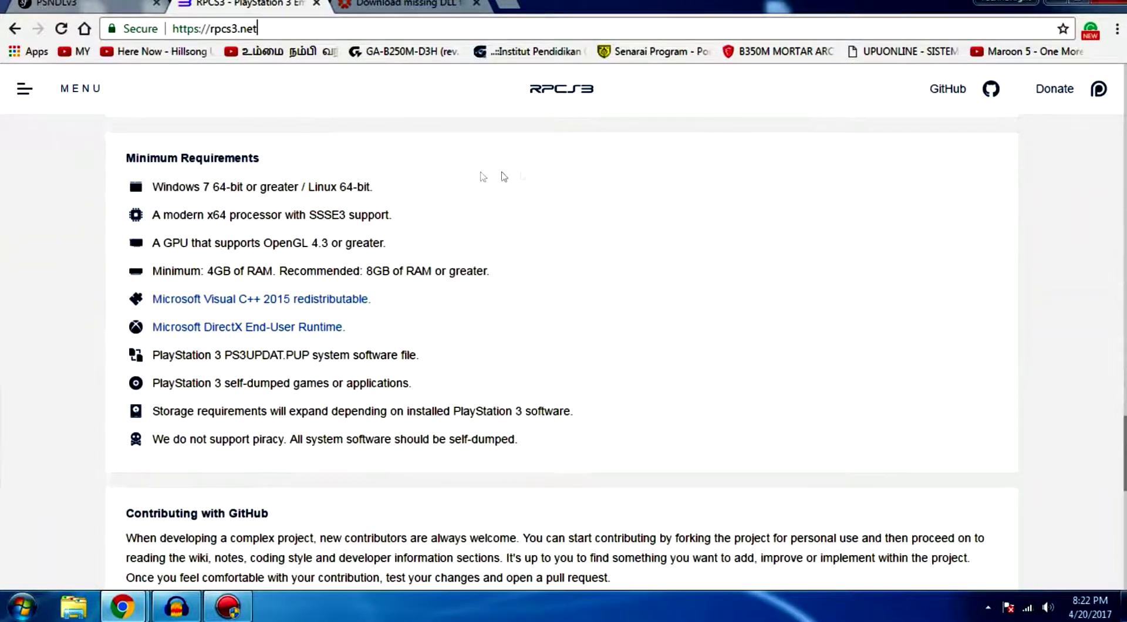
left_click_drag(123, 156, 297, 162)
left_click(473, 175)
scroll(547, 176, "down", 2)
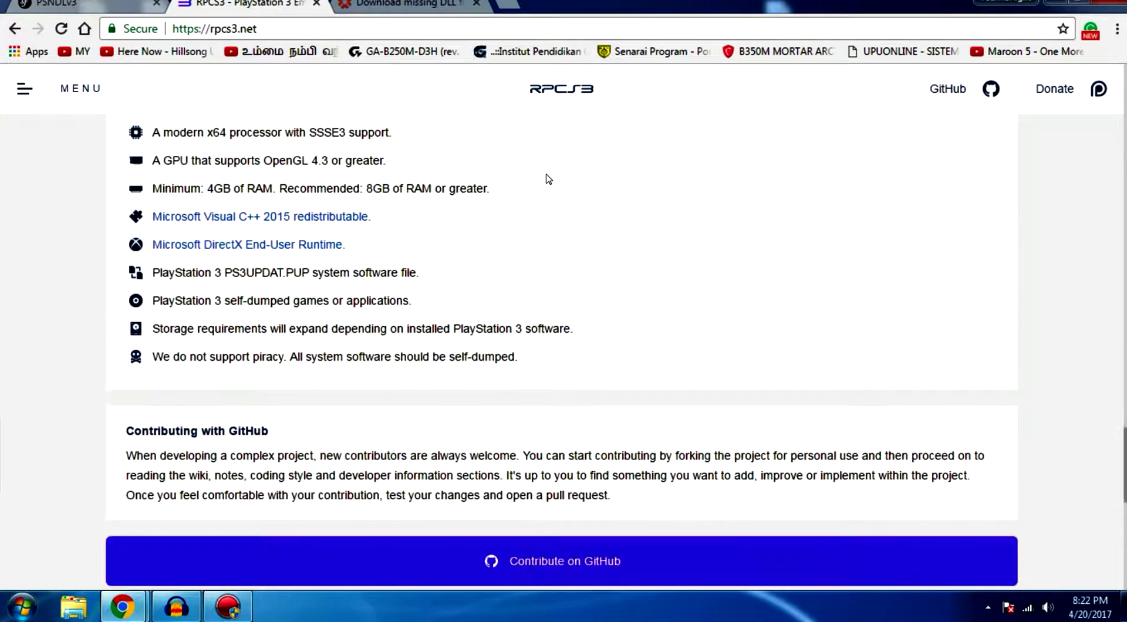
scroll(548, 177, "up", 2)
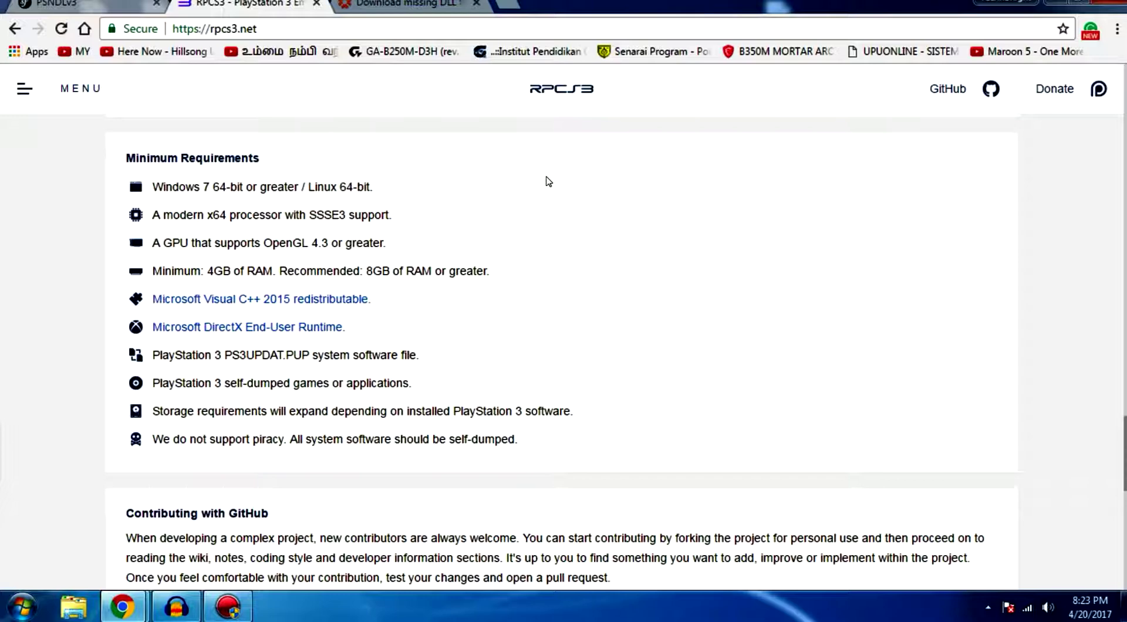
left_click_drag(186, 187, 383, 188)
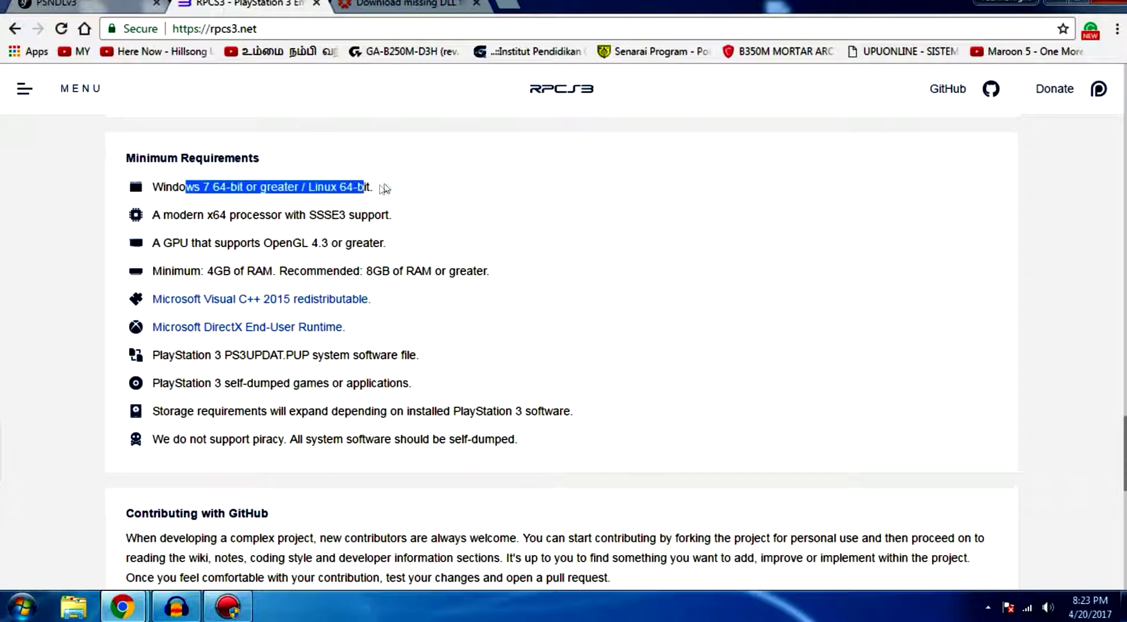
left_click(387, 186)
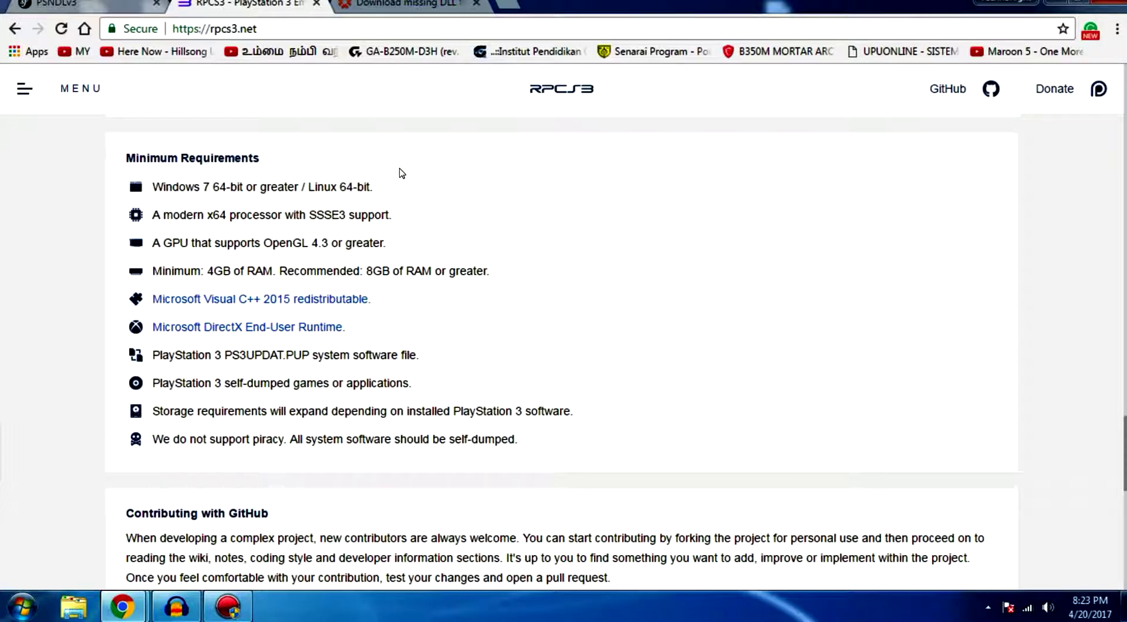
left_click_drag(172, 214, 364, 213)
left_click(401, 205)
left_click_drag(329, 214, 452, 201)
left_click(476, 207)
left_click_drag(135, 237, 355, 243)
left_click(381, 241)
left_click_drag(182, 299, 560, 273)
left_click(630, 265)
scroll(634, 276, "down", 1)
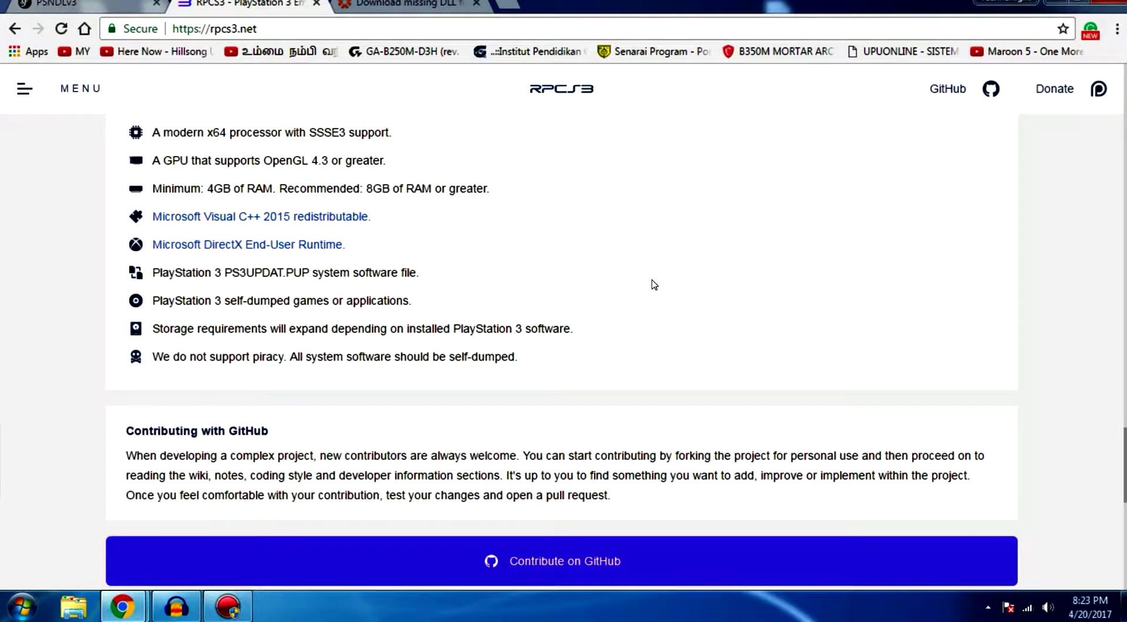
scroll(655, 285, "down", 1)
scroll(655, 280, "up", 3)
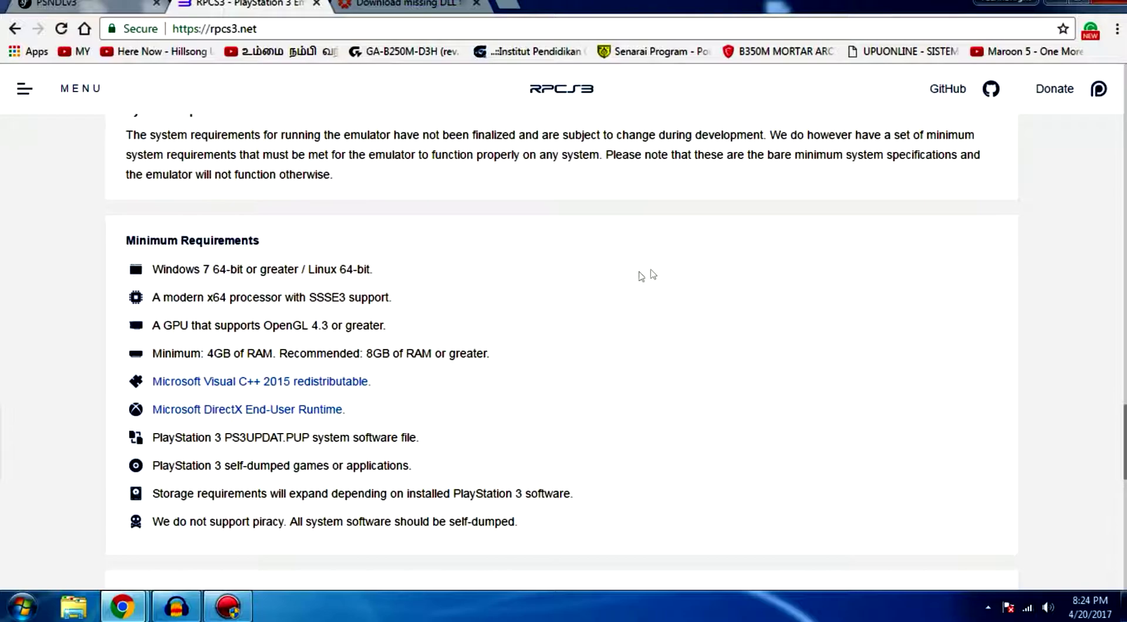
scroll(836, 257, "up", 8)
scroll(837, 246, "up", 10)
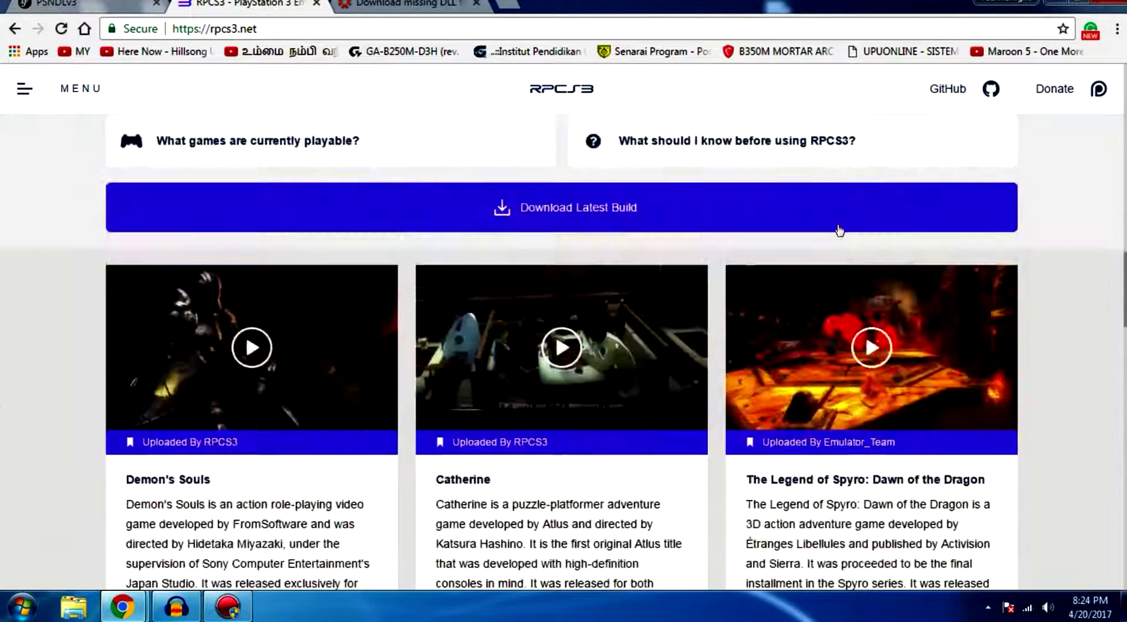
Open the Compatibility page from the site menu and browse its list of 2035 games
left_click(13, 94)
left_click(243, 93)
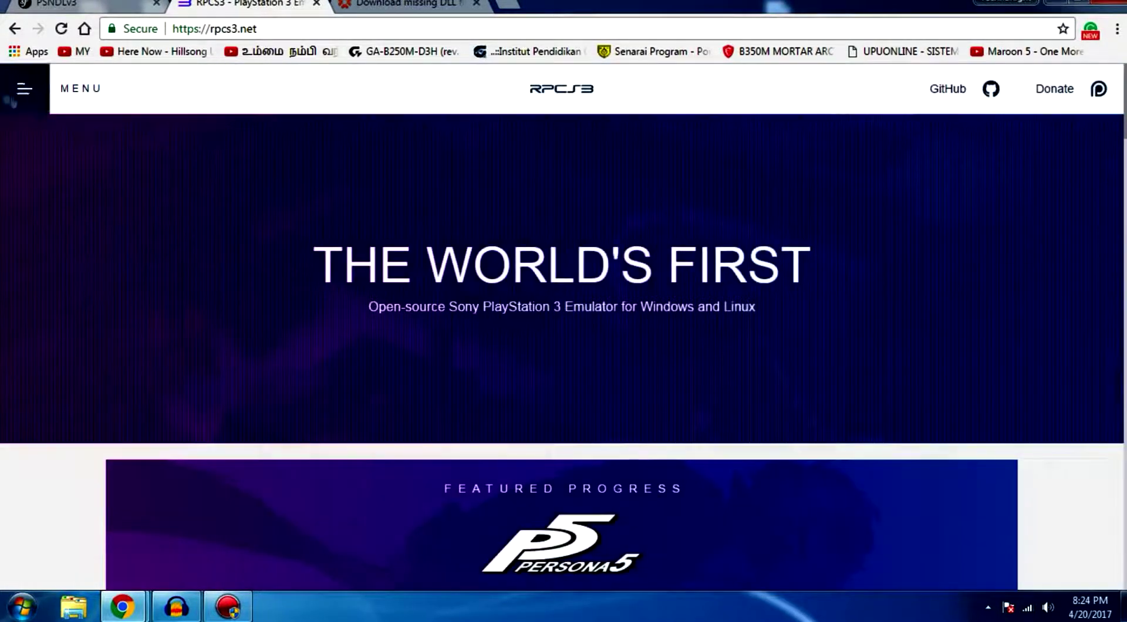
left_click(24, 89)
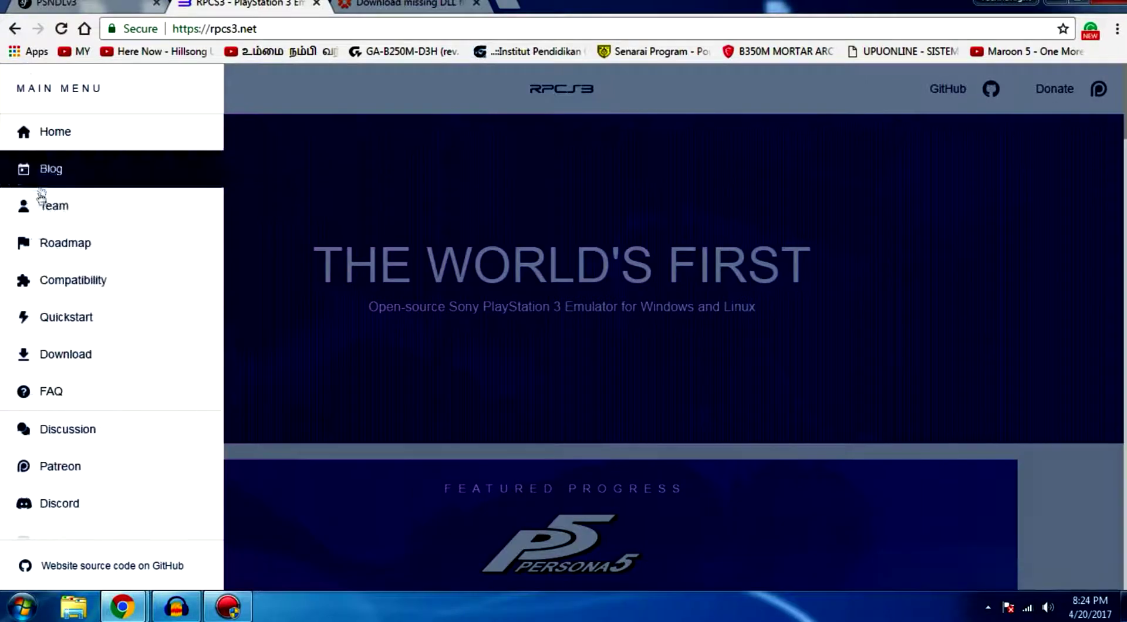
left_click(71, 295)
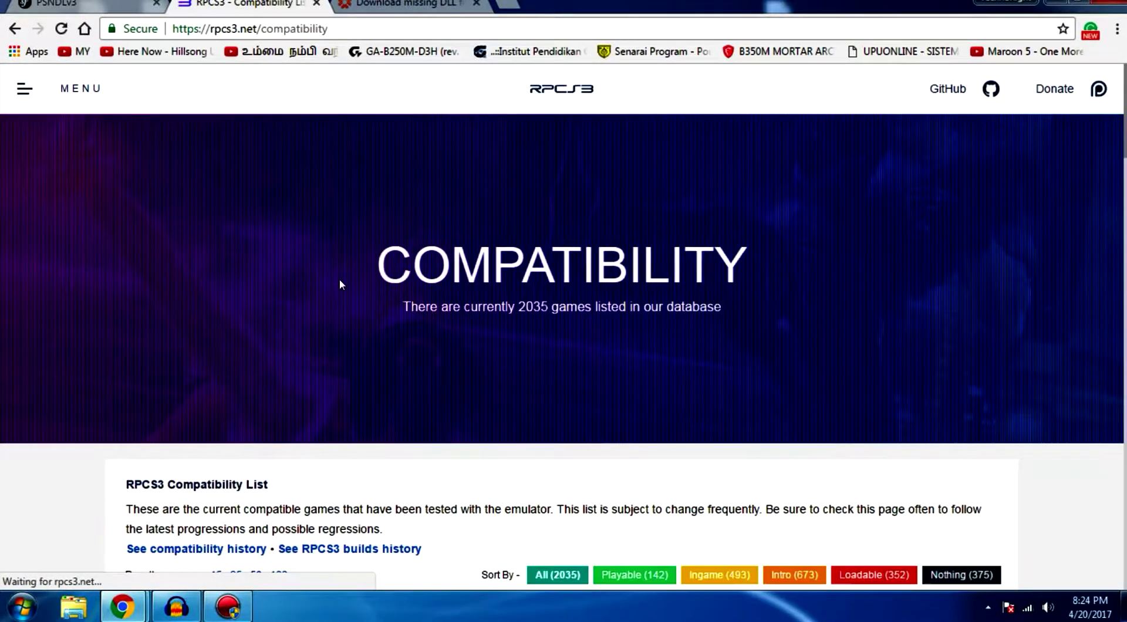
scroll(340, 284, "down", 10)
scroll(433, 285, "down", 4)
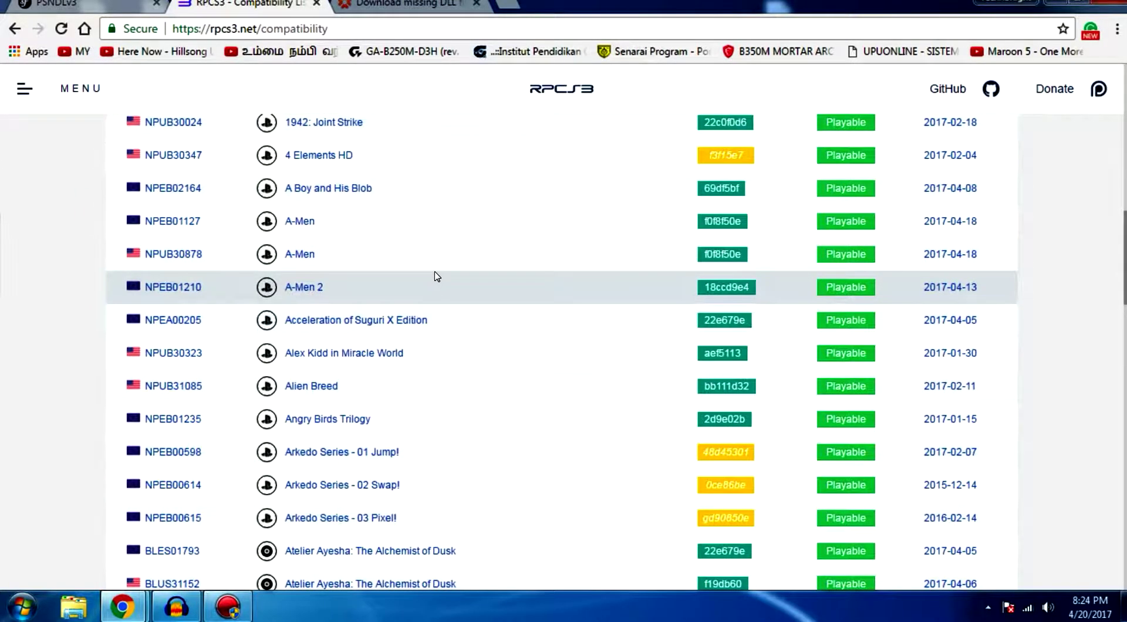
scroll(433, 280, "up", 4)
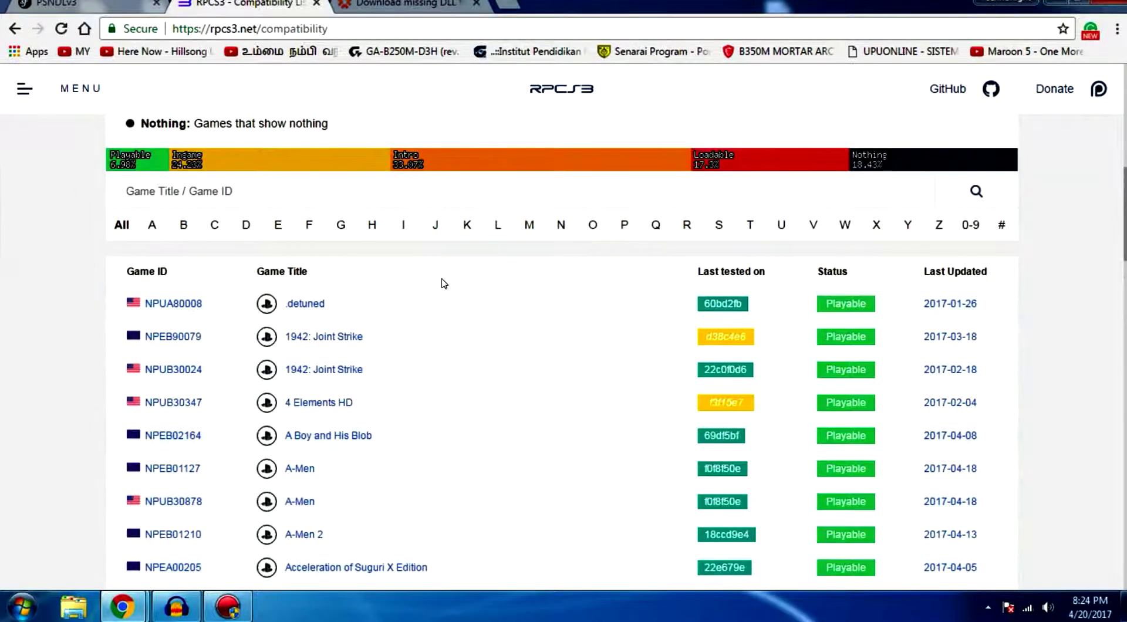
scroll(443, 281, "down", 2)
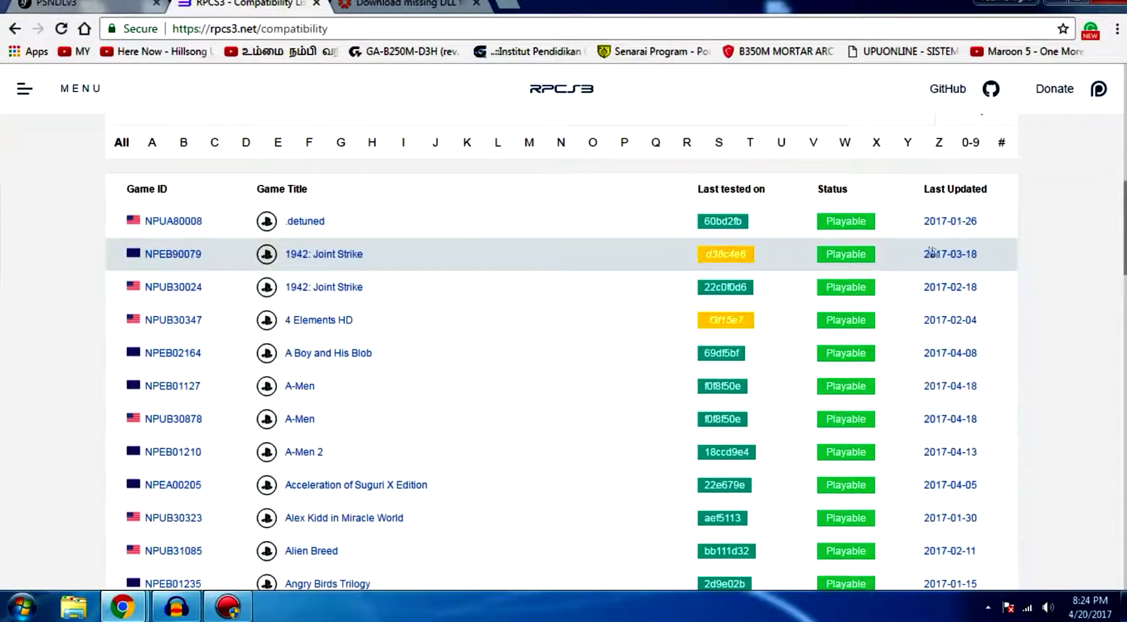
scroll(792, 315, "up", 2)
scroll(792, 315, "up", 2)
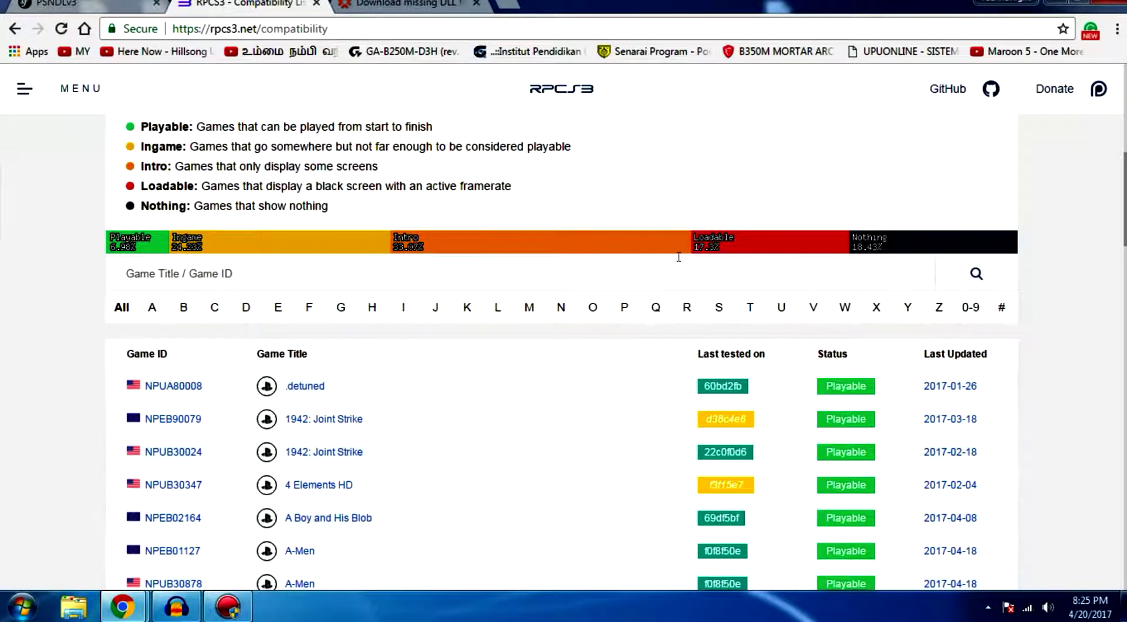
scroll(671, 258, "up", 9)
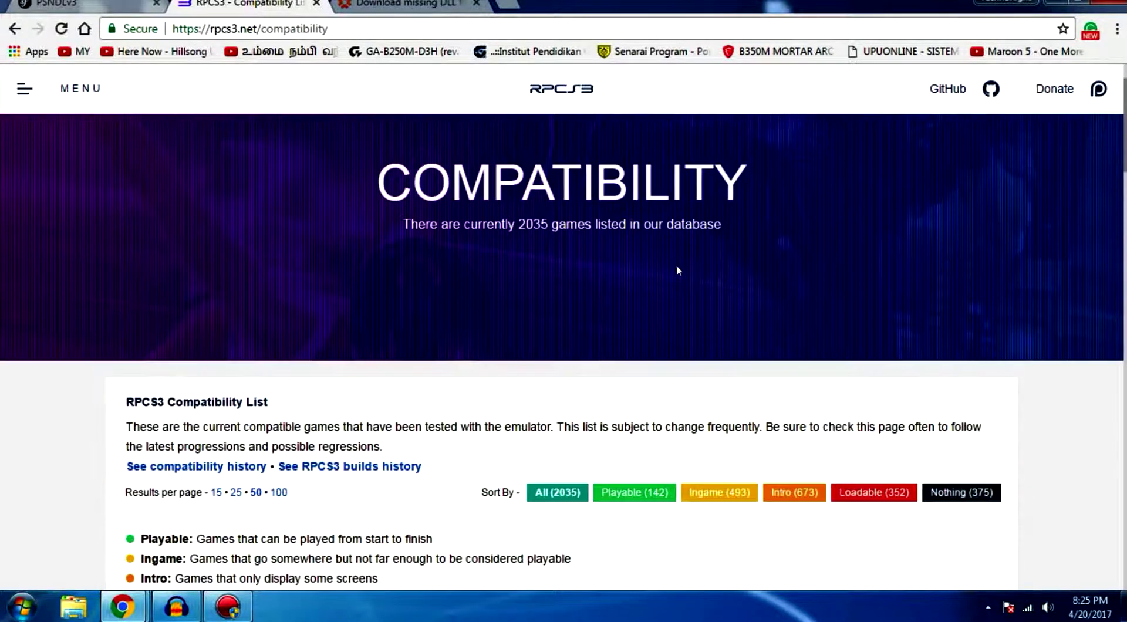
Go to the Download page, fetch the latest Windows 0.0.2 nightly build from AppVeyor, and close that tab
left_click(28, 88)
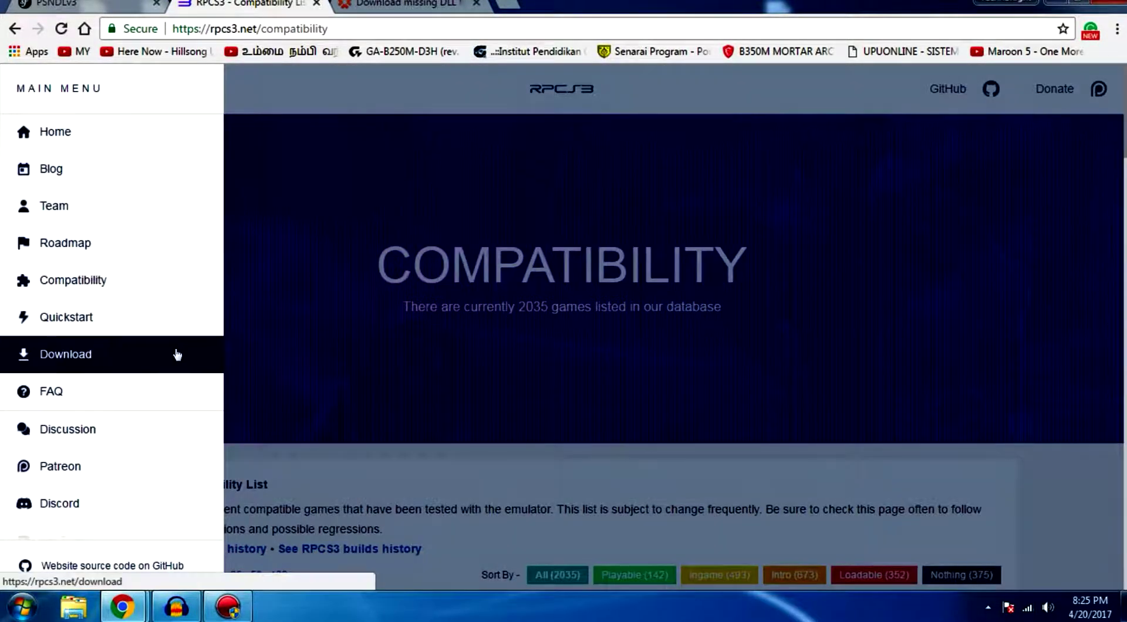
left_click(177, 354)
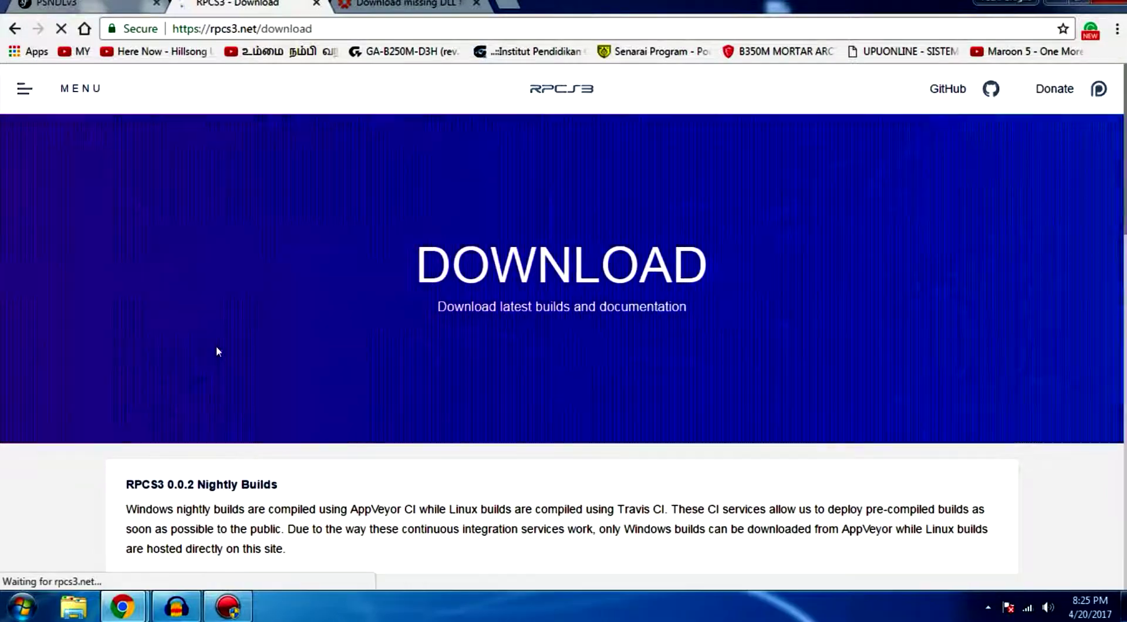
scroll(223, 351, "down", 7)
scroll(277, 315, "up", 3)
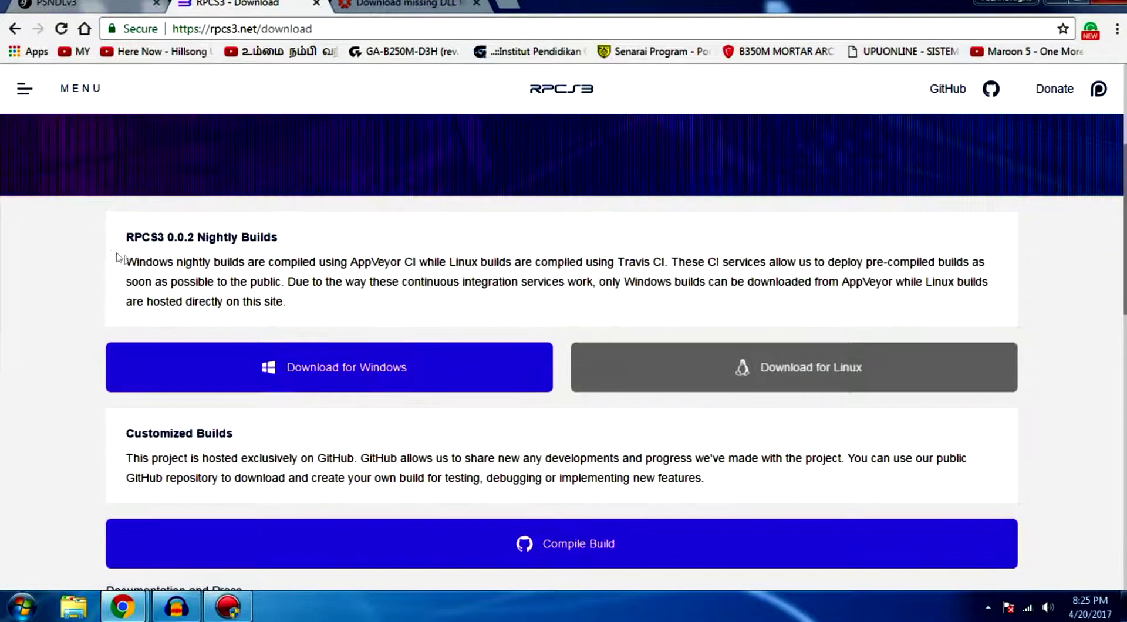
left_click_drag(102, 236, 271, 228)
left_click(272, 229)
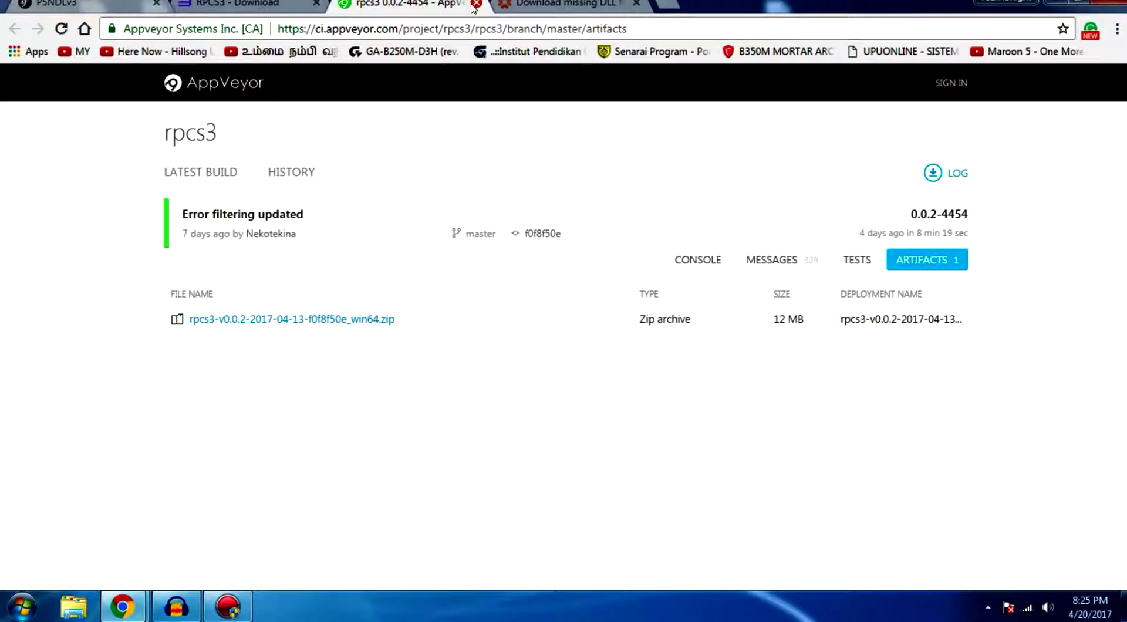
left_click(475, 5)
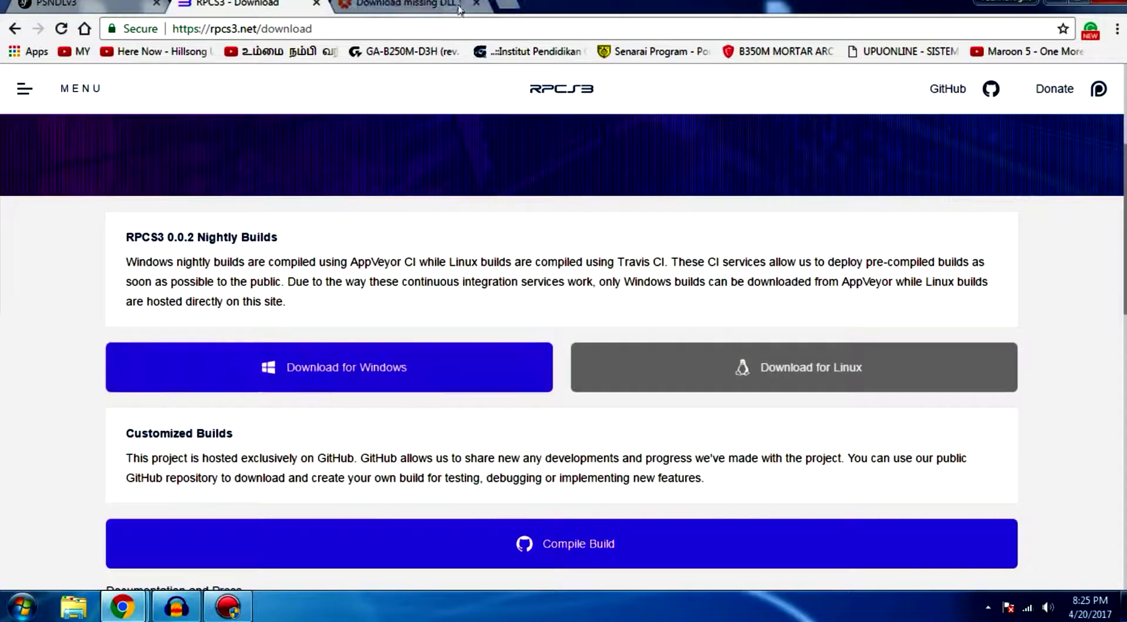
Show the desktop and make a new folder there named rpcs3
key("super+d")
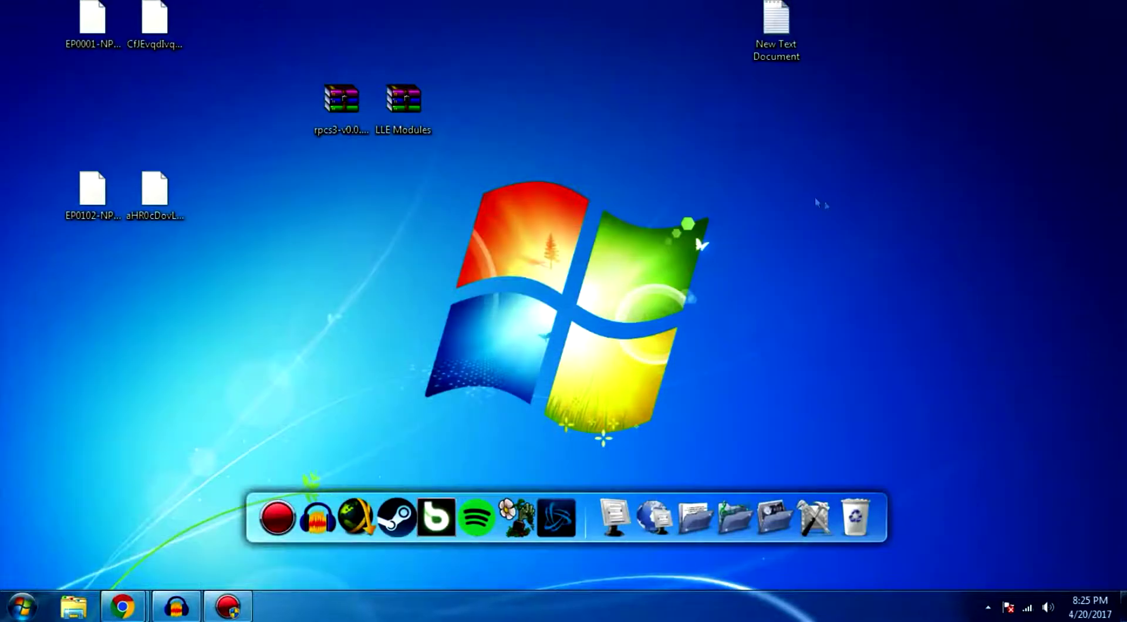
left_click(341, 109)
right_click(562, 86)
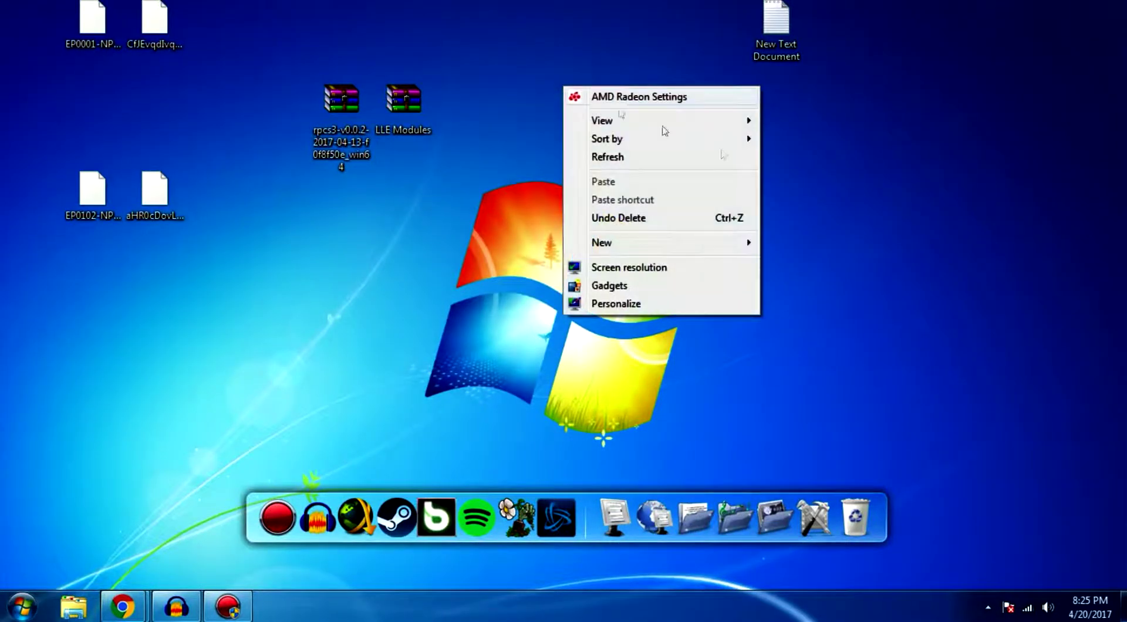
left_click(761, 248)
right_click(728, 234)
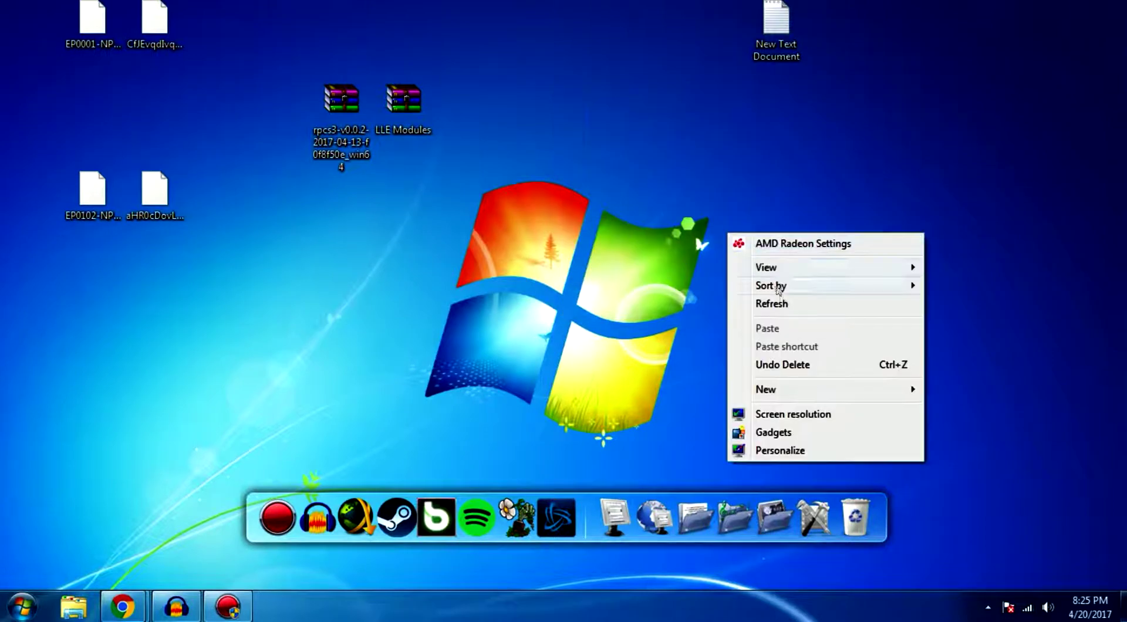
mouse_move(845, 392)
left_click(604, 390)
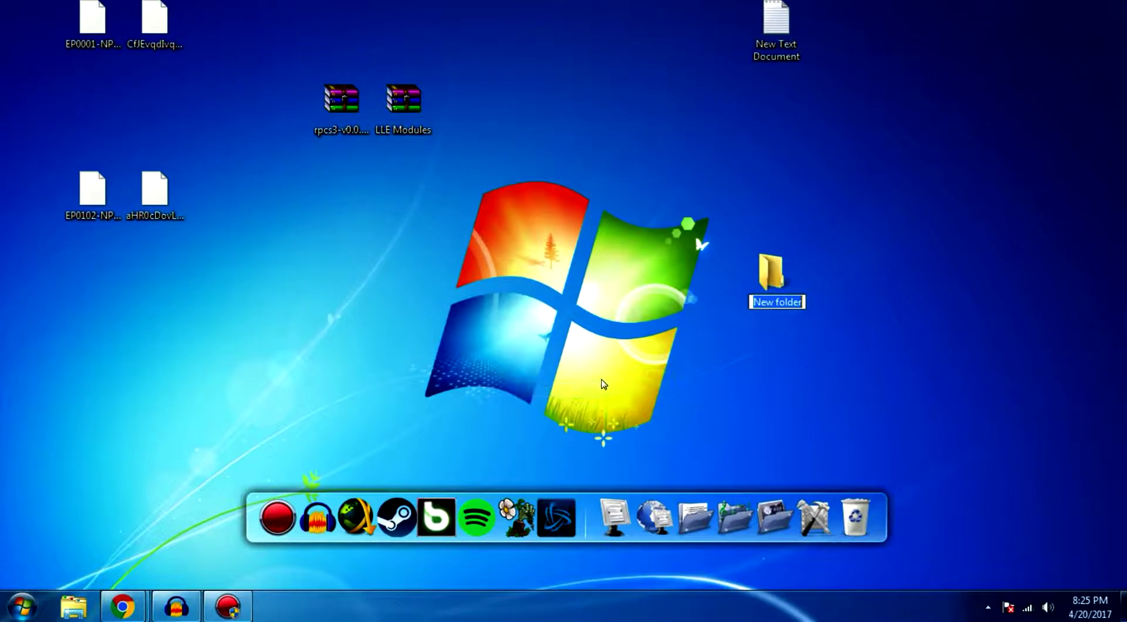
type("r")
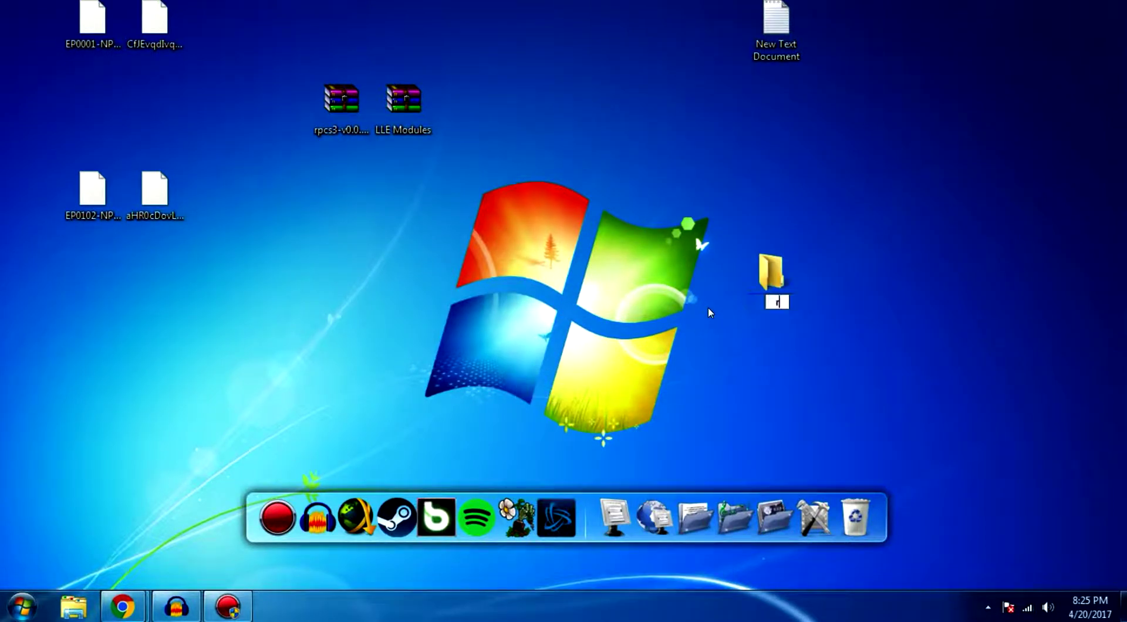
type("pcs3")
key("Return")
left_click(709, 309)
Open the rpcs3 folder and the RPCS3 build archive in WinRAR side by side
double_click(771, 302)
left_click_drag(587, 18, 672, 47)
double_click(341, 103)
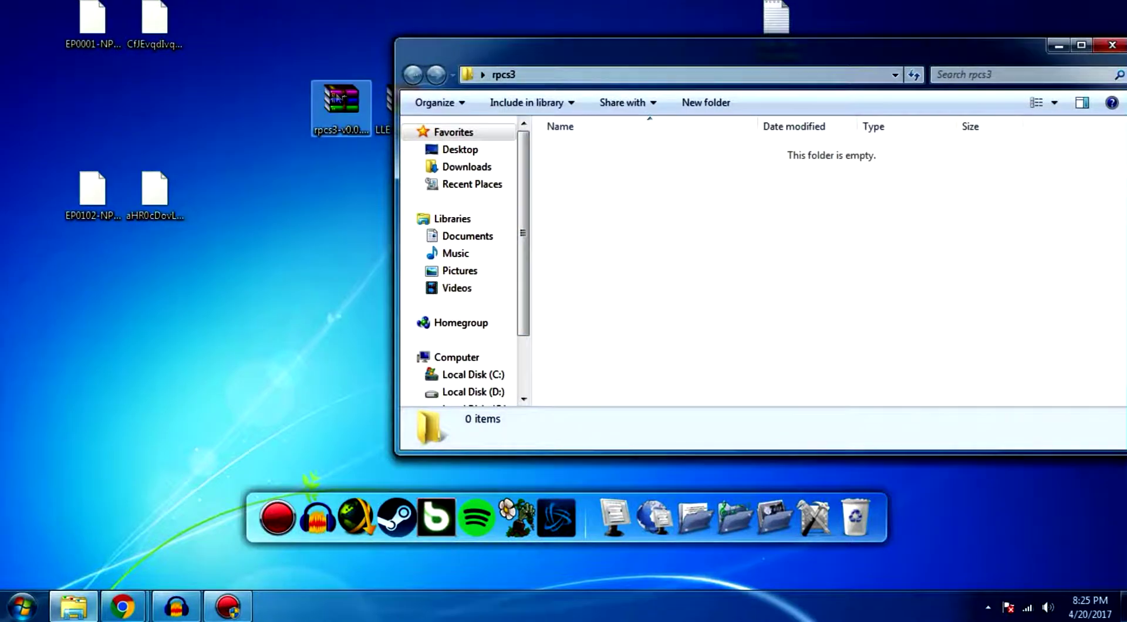
key("Escape")
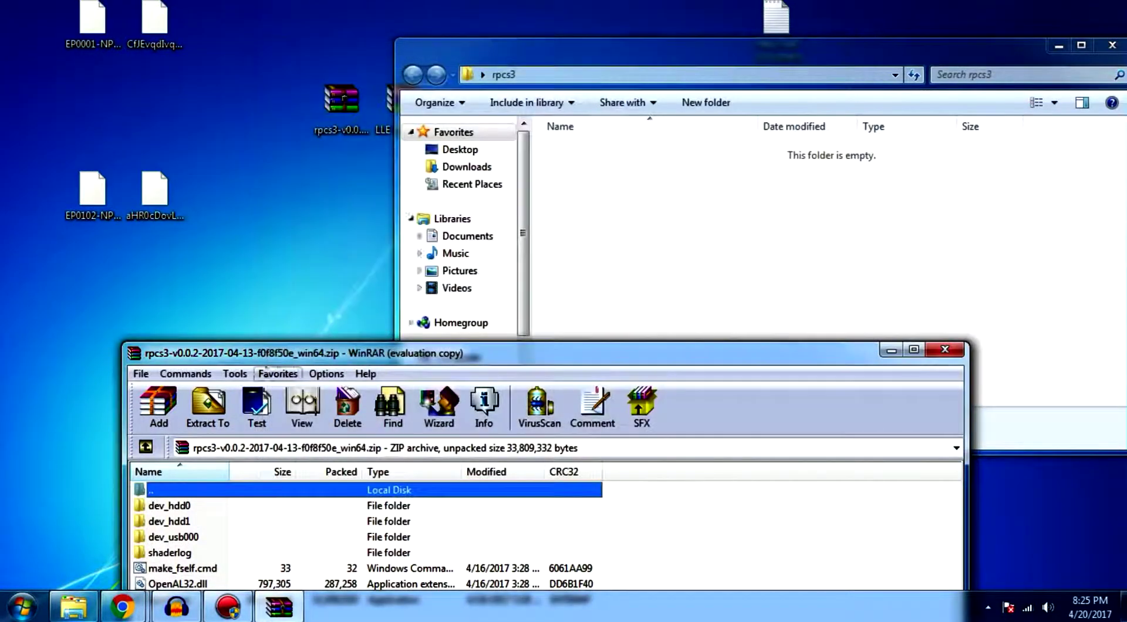
left_click_drag(258, 355, 161, 206)
Drag the build's files, including rpcs3.exe and OpenAL32.dll, into rpcs3 and close WinRAR
left_click_drag(211, 509, 957, 264)
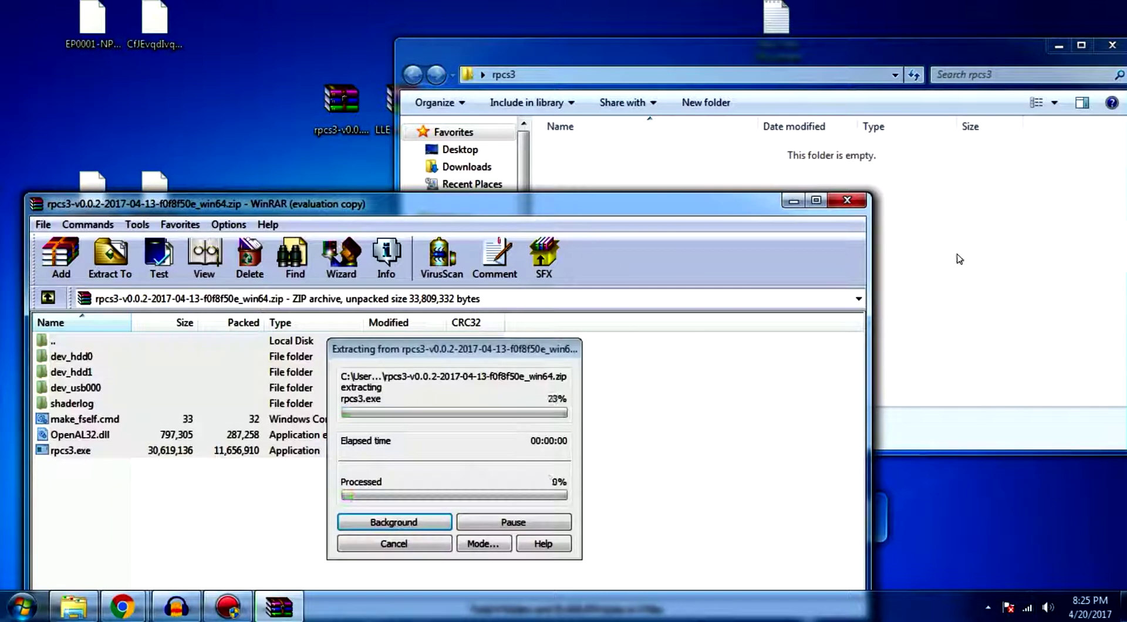
left_click(500, 572)
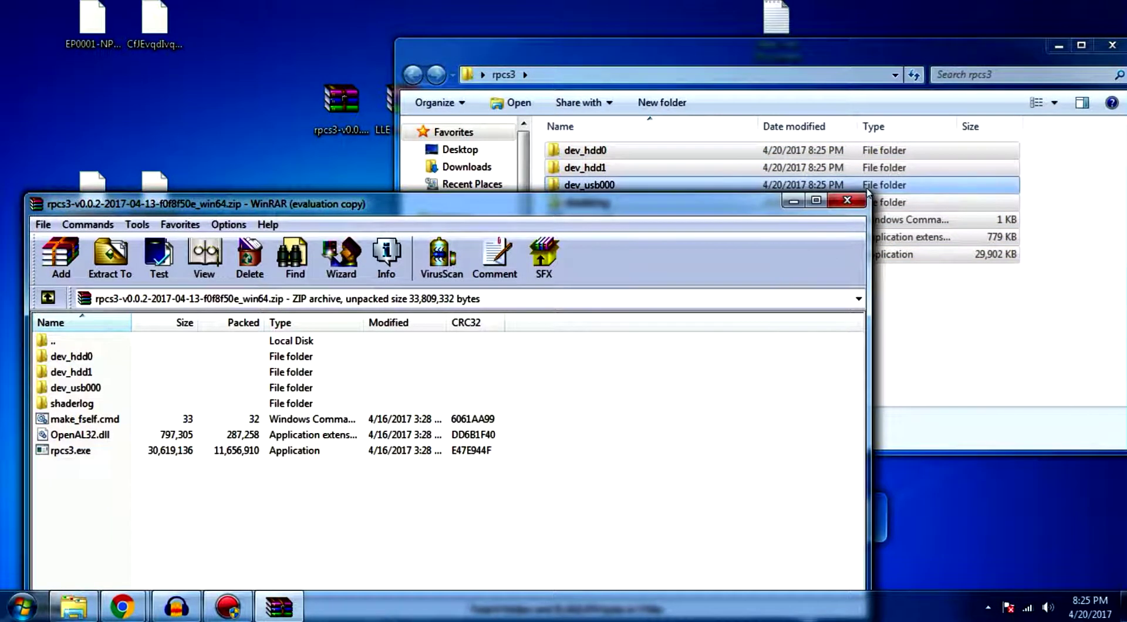
left_click(847, 200)
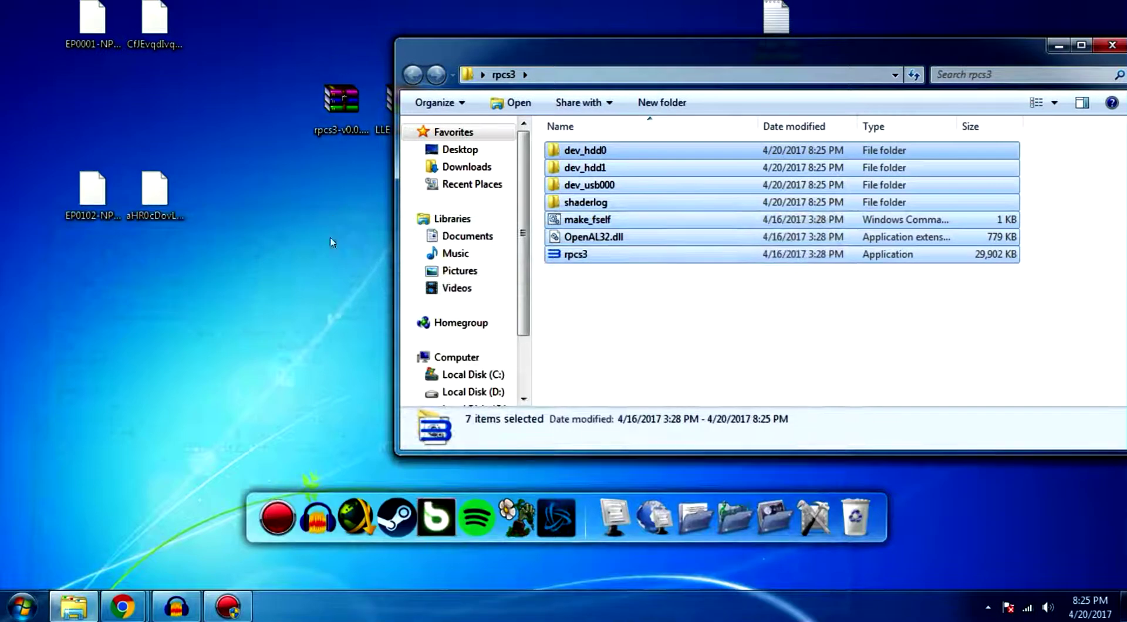
left_click(659, 296)
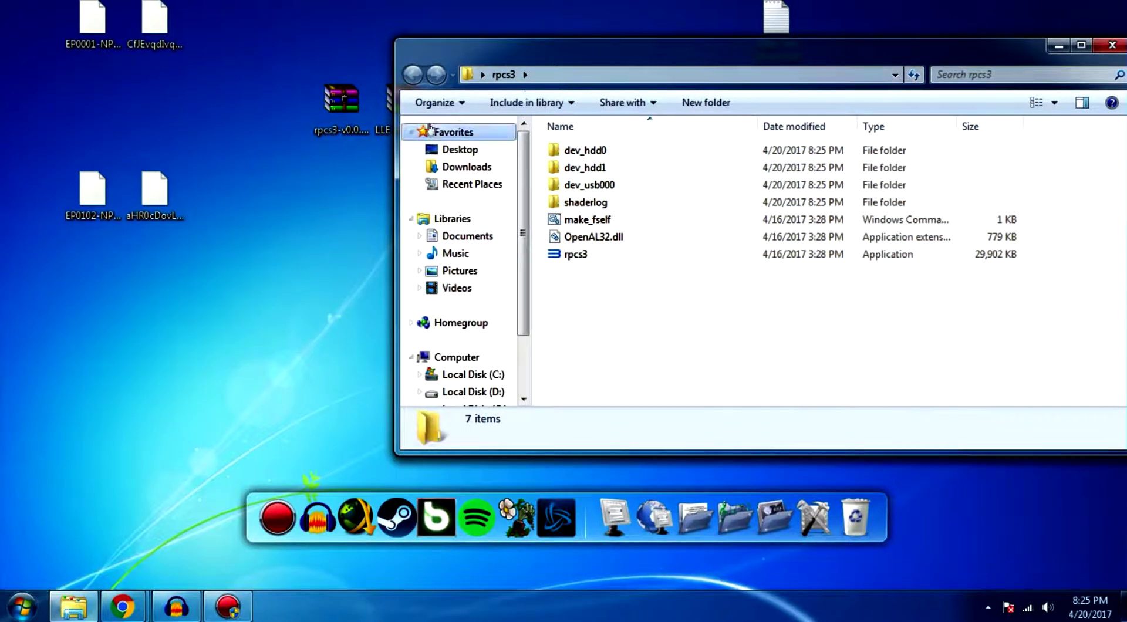
left_click_drag(663, 57, 698, 91)
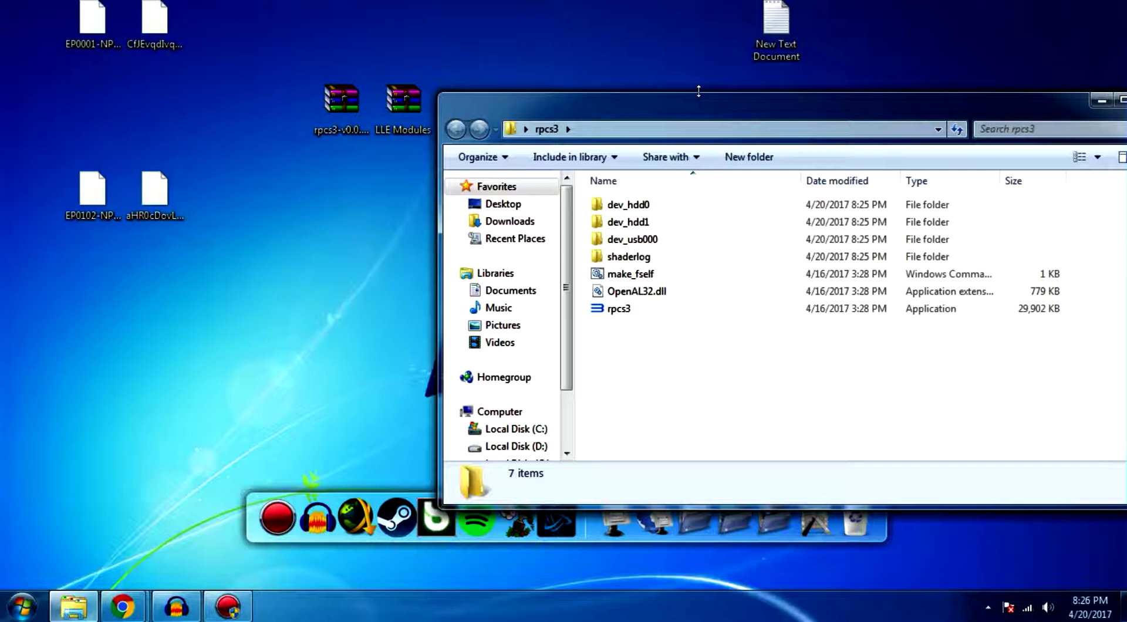
left_click(353, 130)
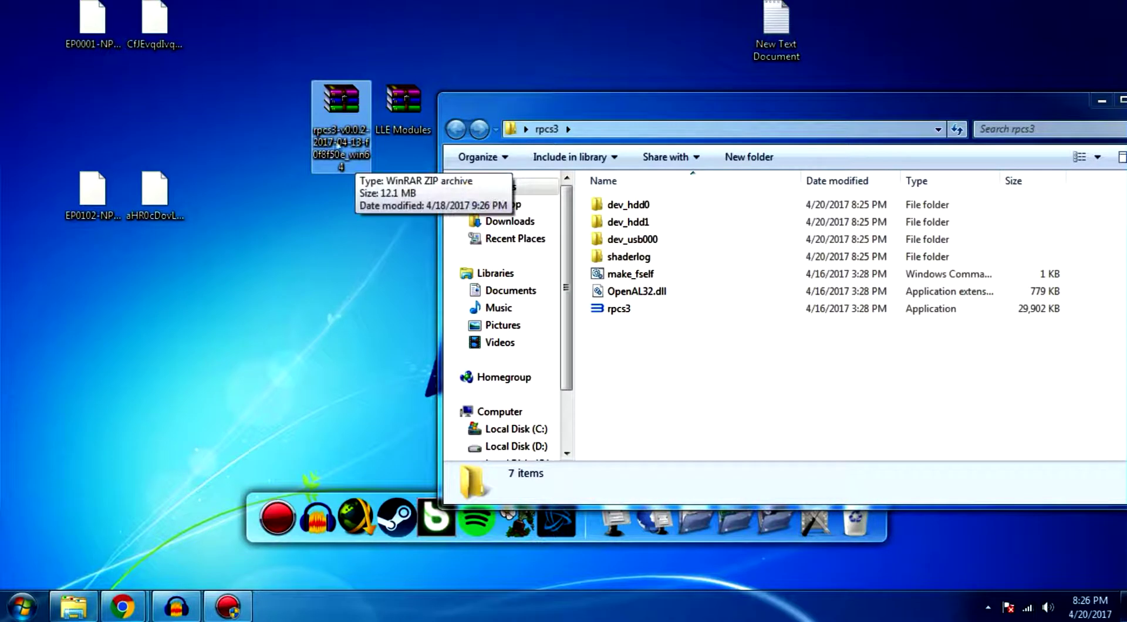
left_click(328, 250)
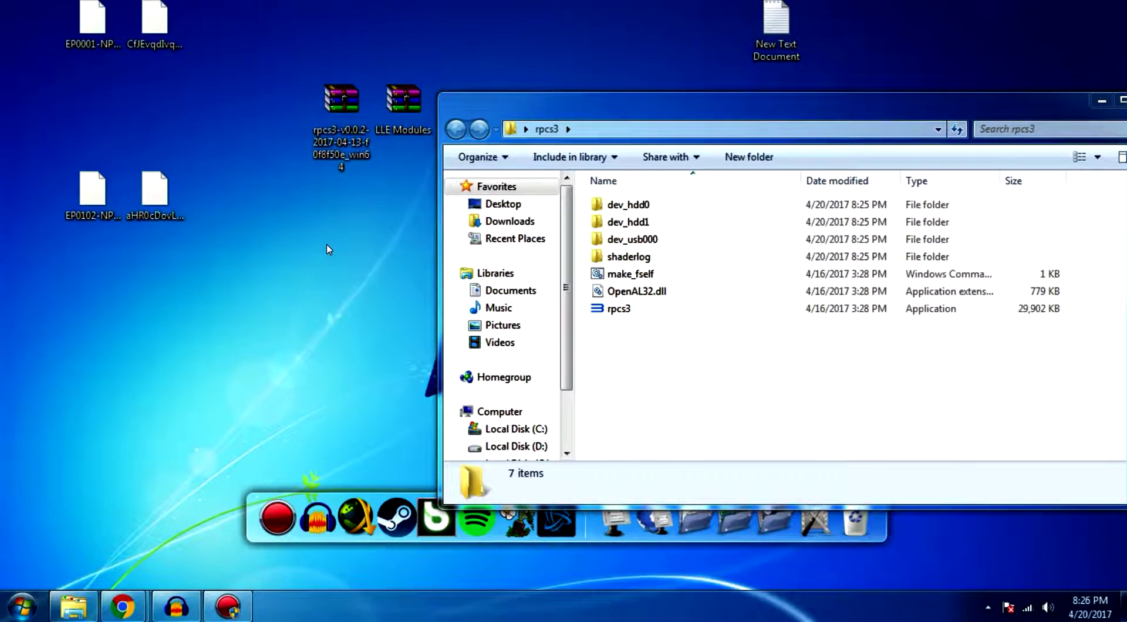
left_click(344, 156)
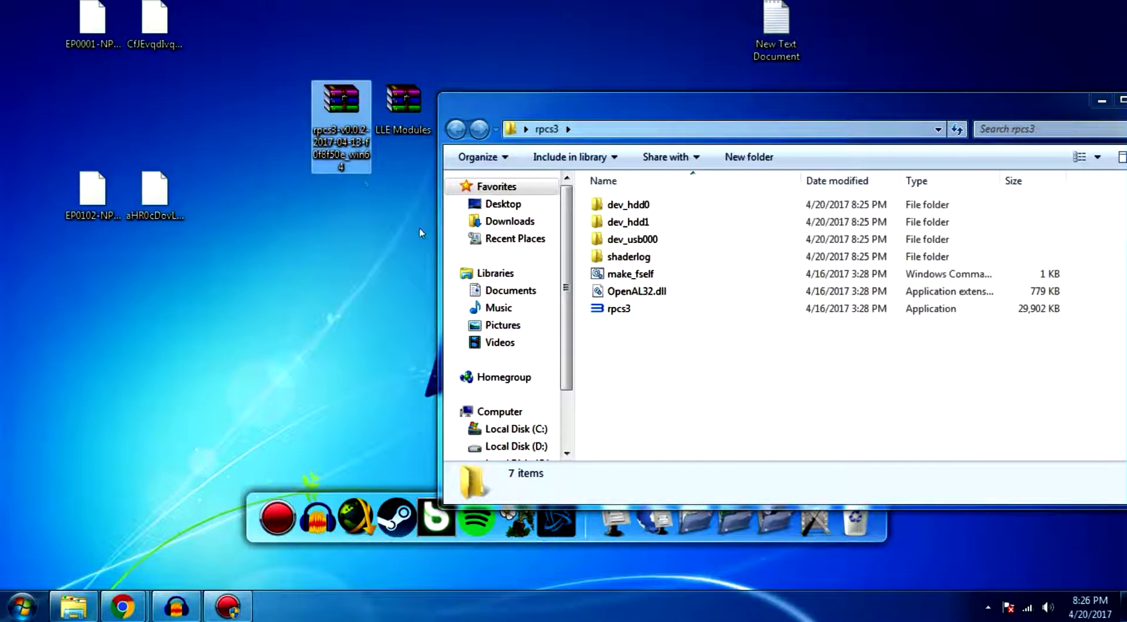
left_click(402, 221)
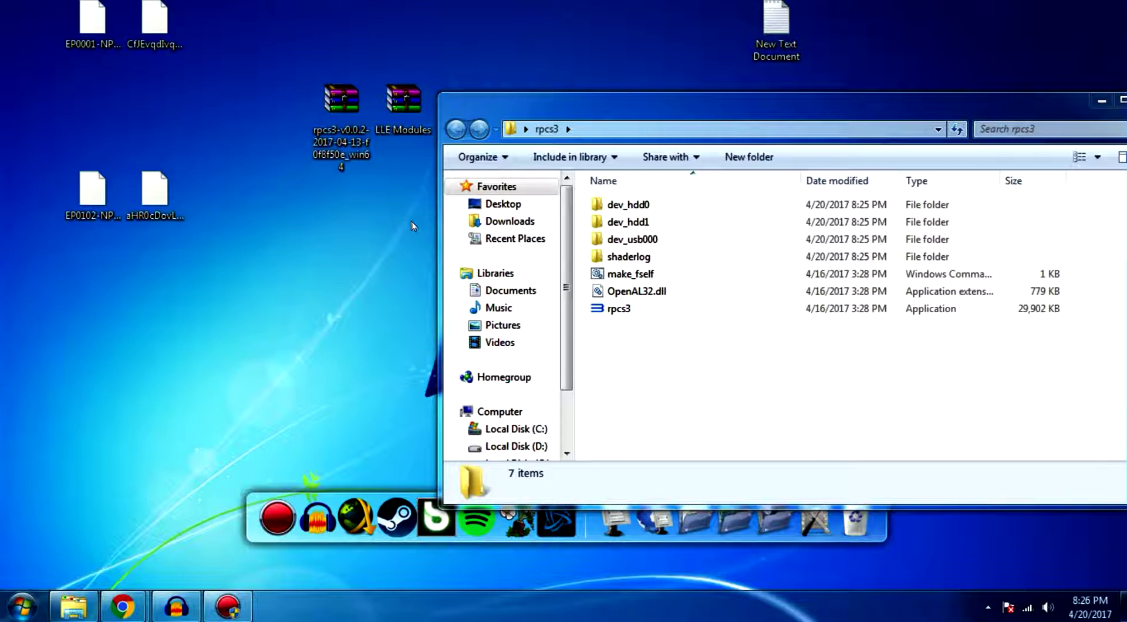
left_click(354, 169)
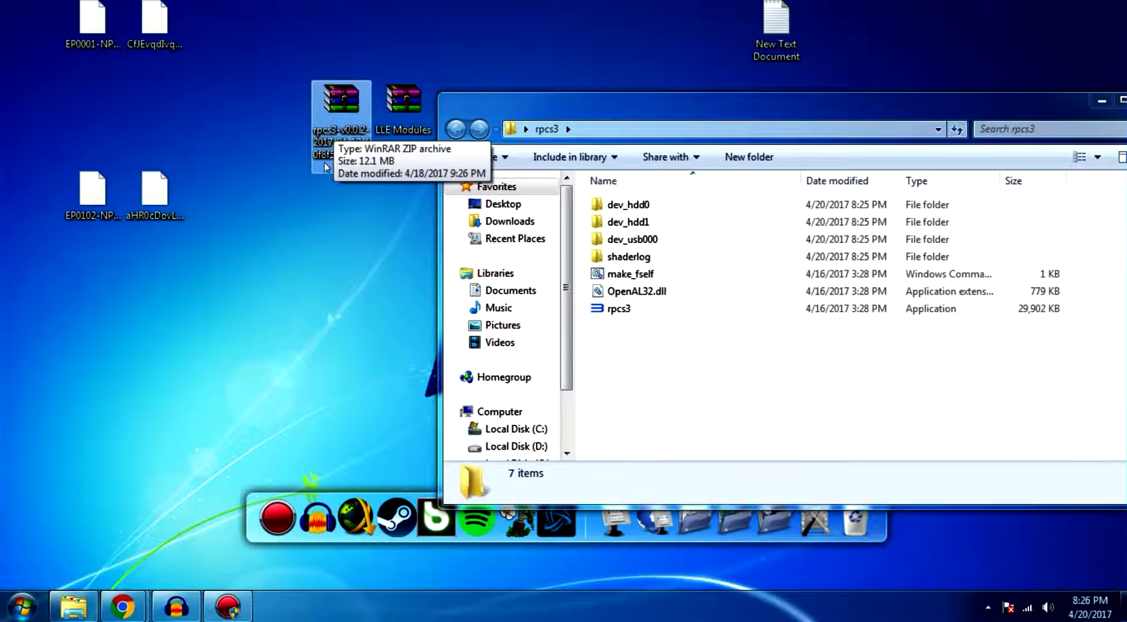
left_click(375, 242)
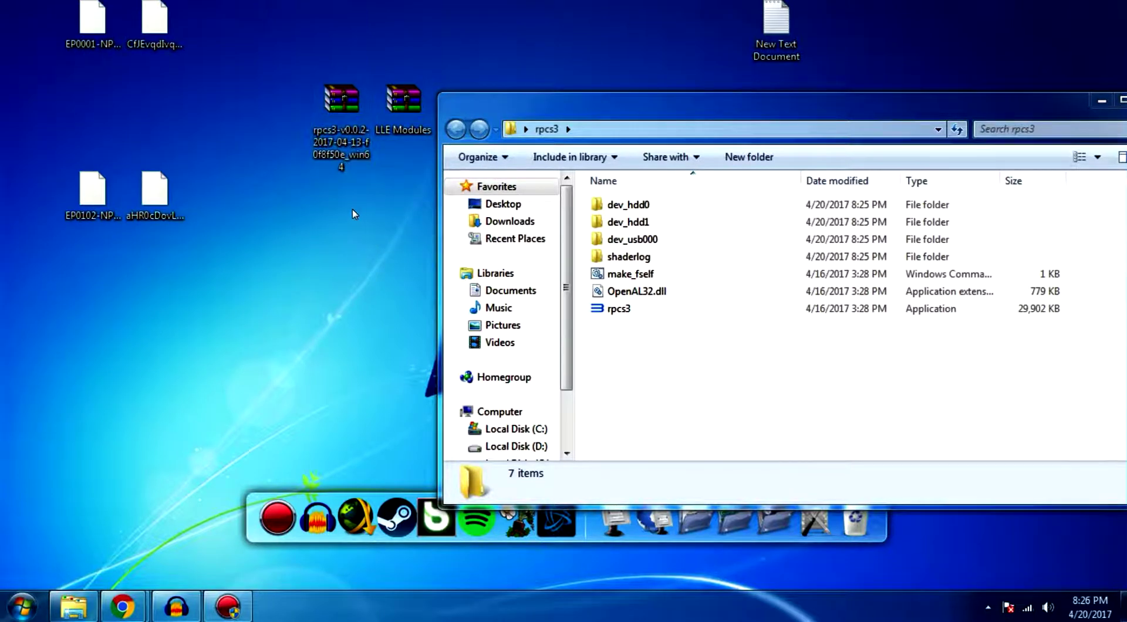
double_click(403, 141)
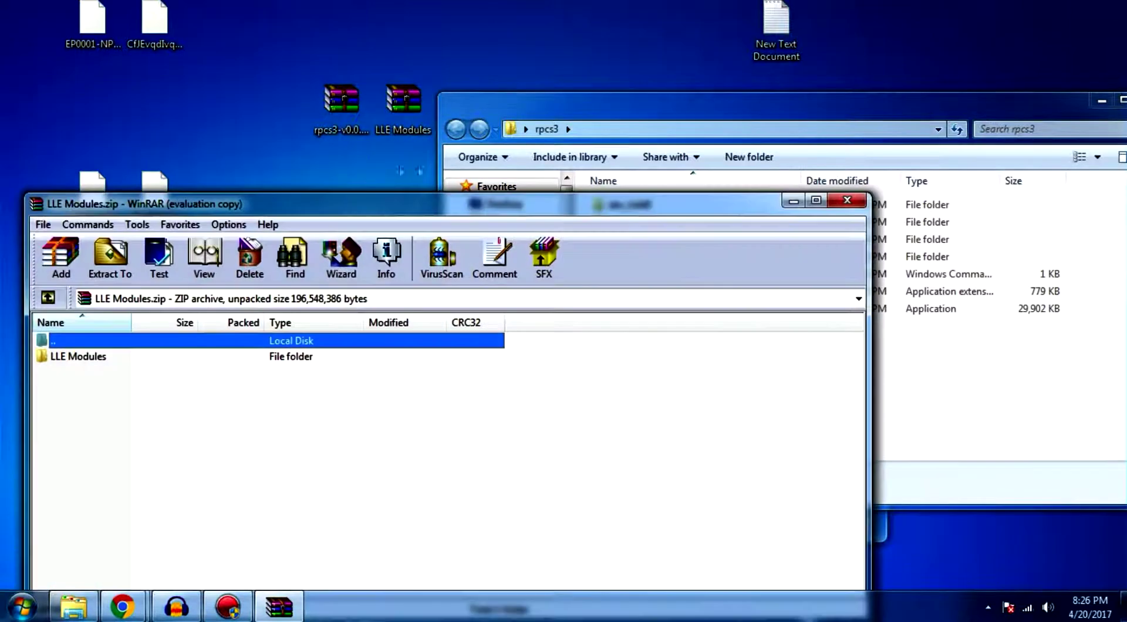
left_click(846, 201)
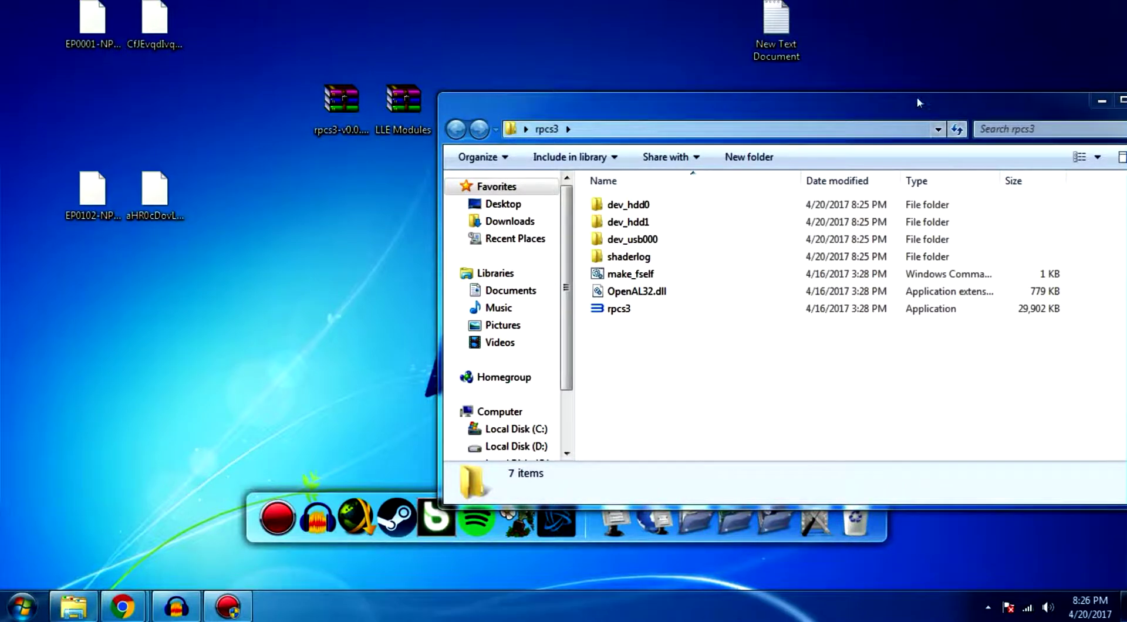
left_click_drag(946, 107, 745, 146)
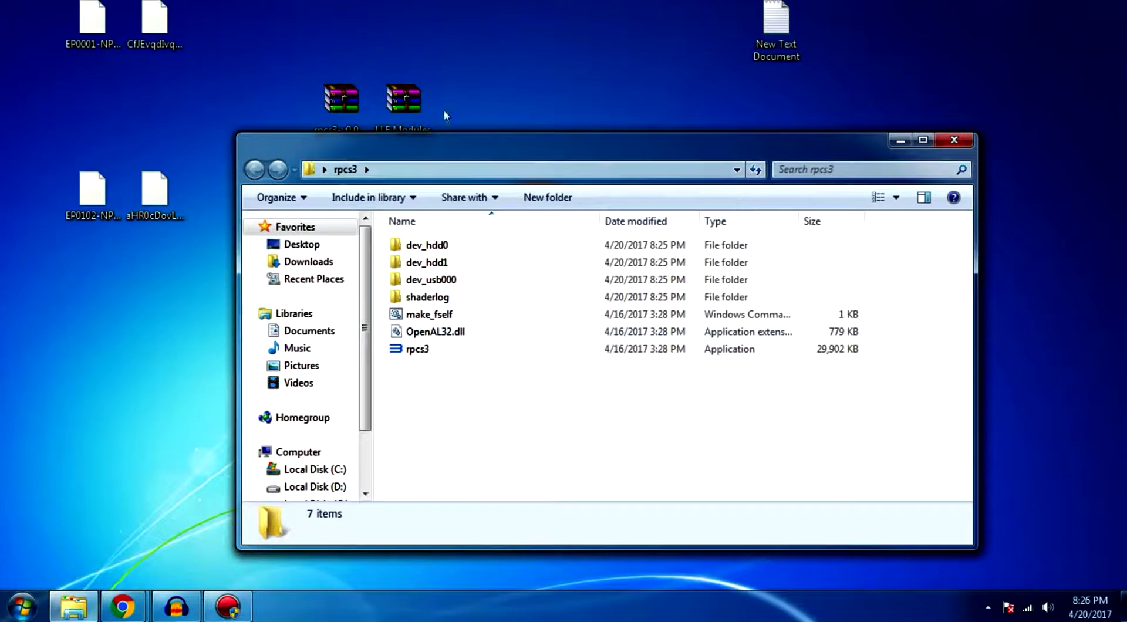
Open LLE Modules.zip and drag the LLE Modules folder into the rpcs3 folder
double_click(404, 101)
key("Return")
left_click_drag(176, 204, 470, 351)
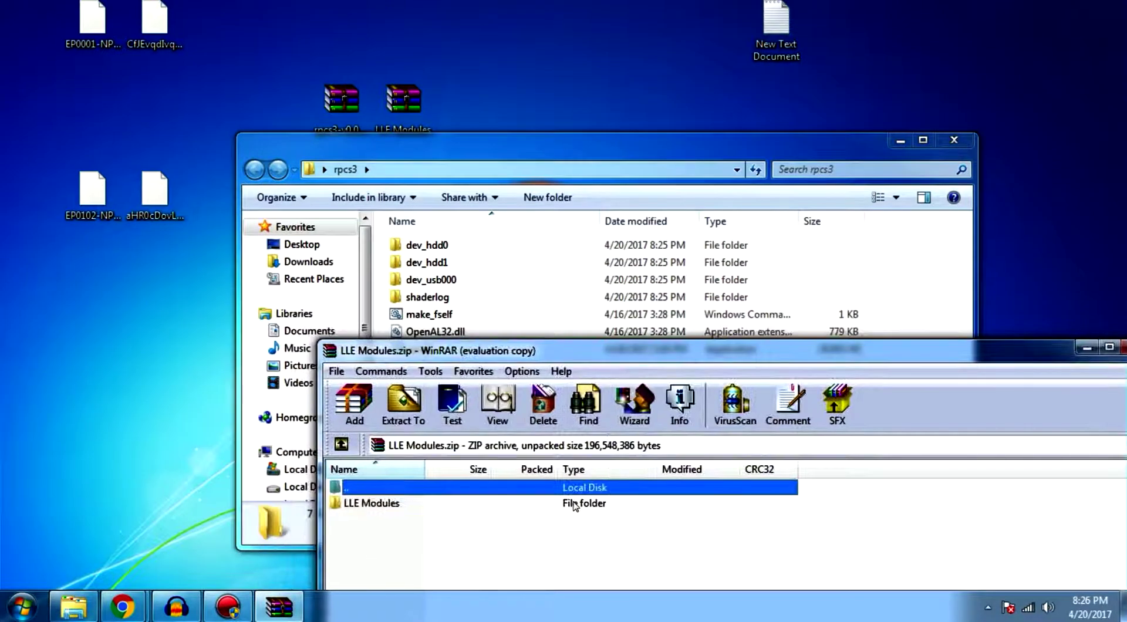
left_click_drag(575, 503, 921, 254)
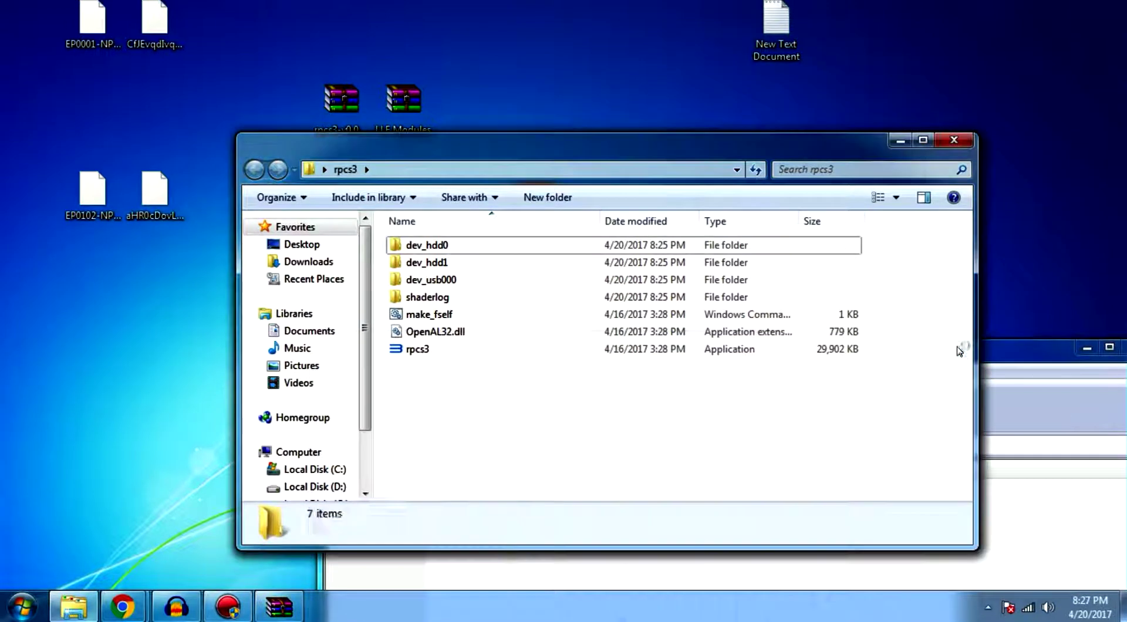
Close the LLE Modules archive and check that rpcs3 now holds eight items
left_click_drag(1019, 351, 585, 209)
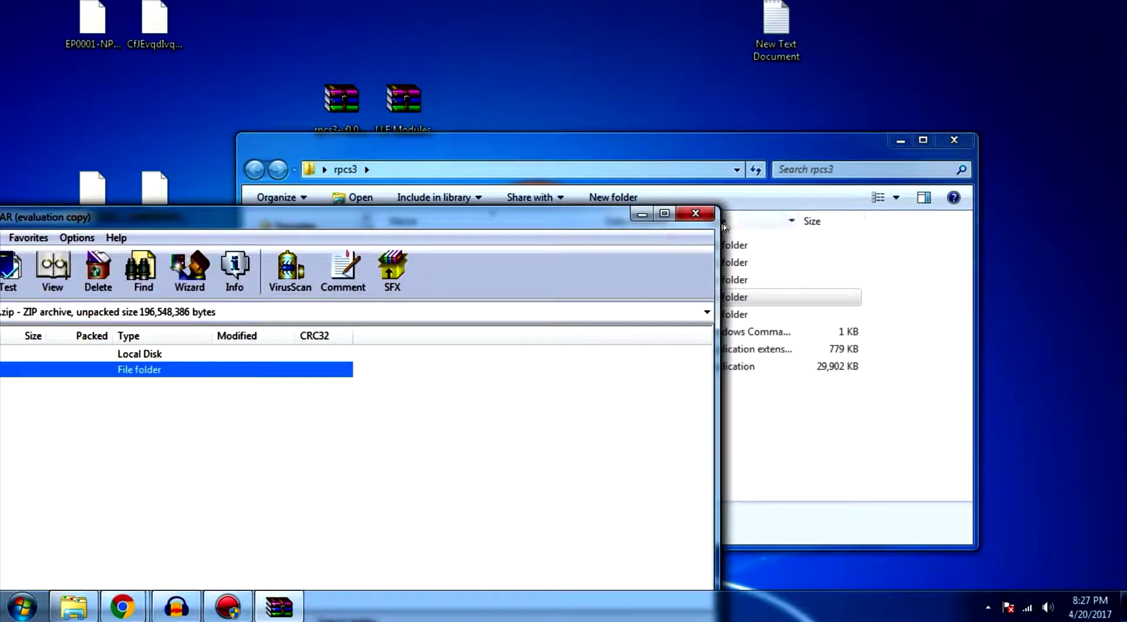
left_click(697, 211)
left_click_drag(515, 136, 596, 37)
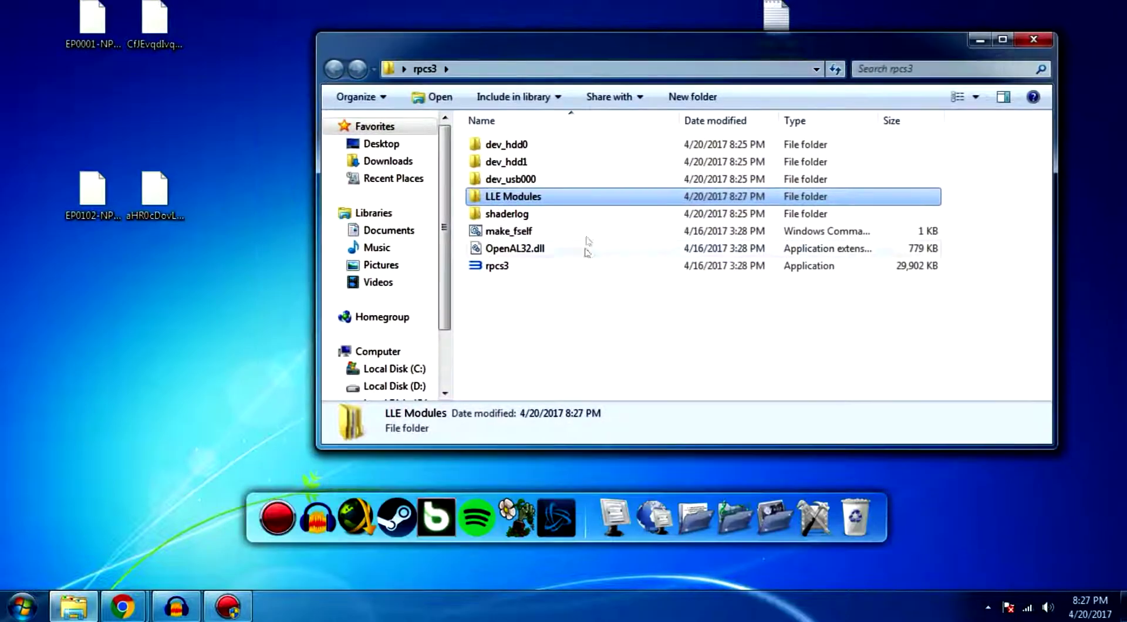
left_click_drag(586, 367, 598, 138)
left_click(561, 308)
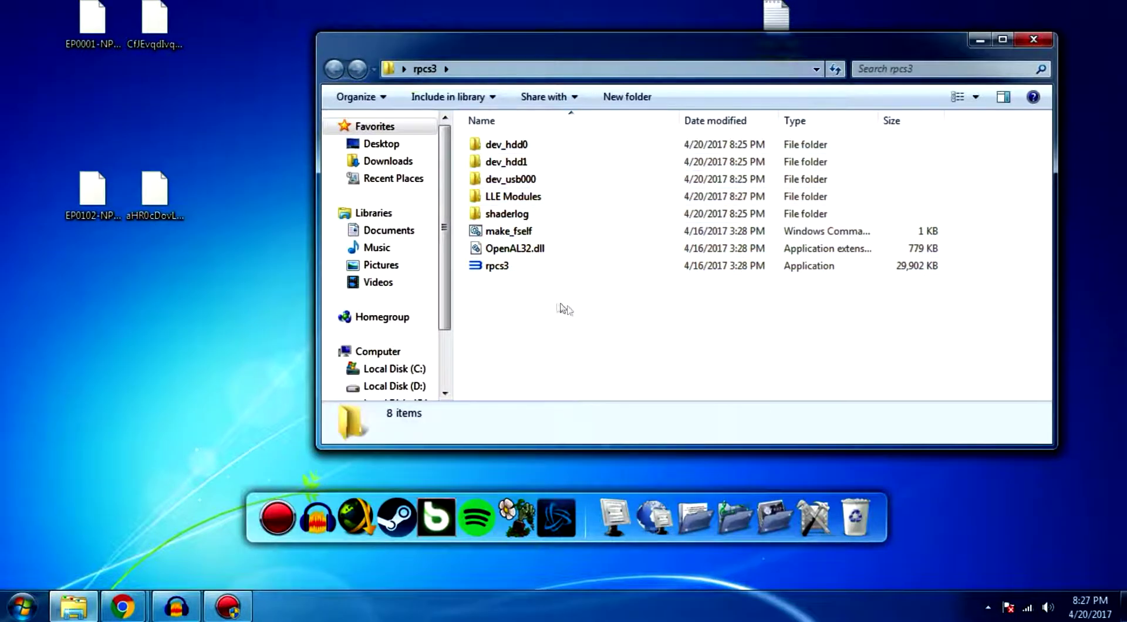
Launch rpcs3.exe twice, dismissing the missing MSVCP140.dll error each time
double_click(499, 267)
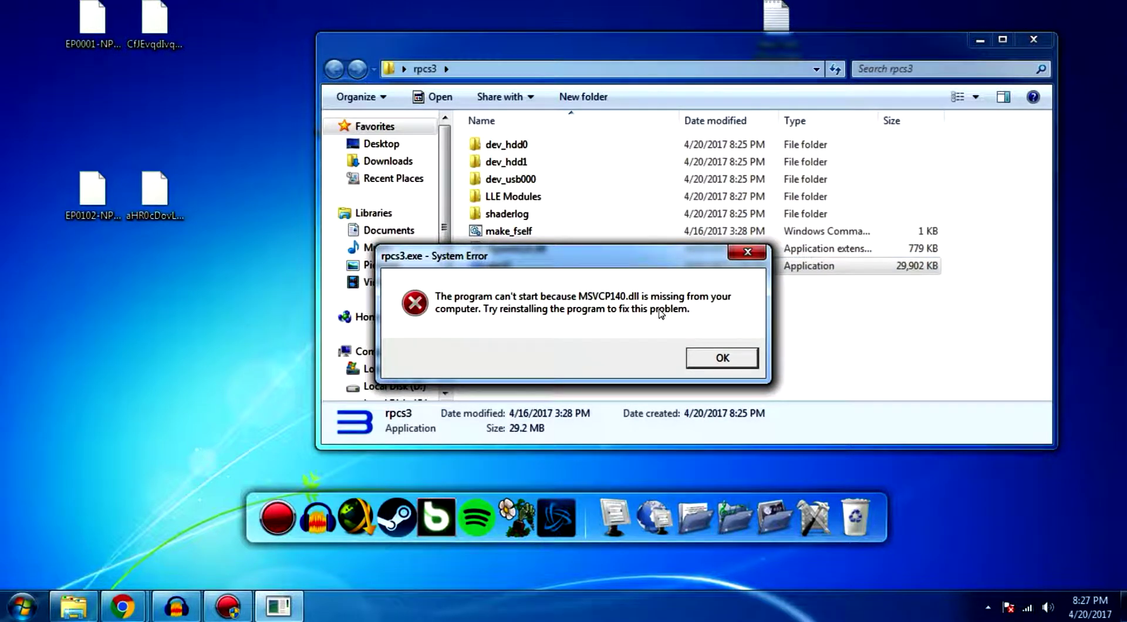
left_click(718, 357)
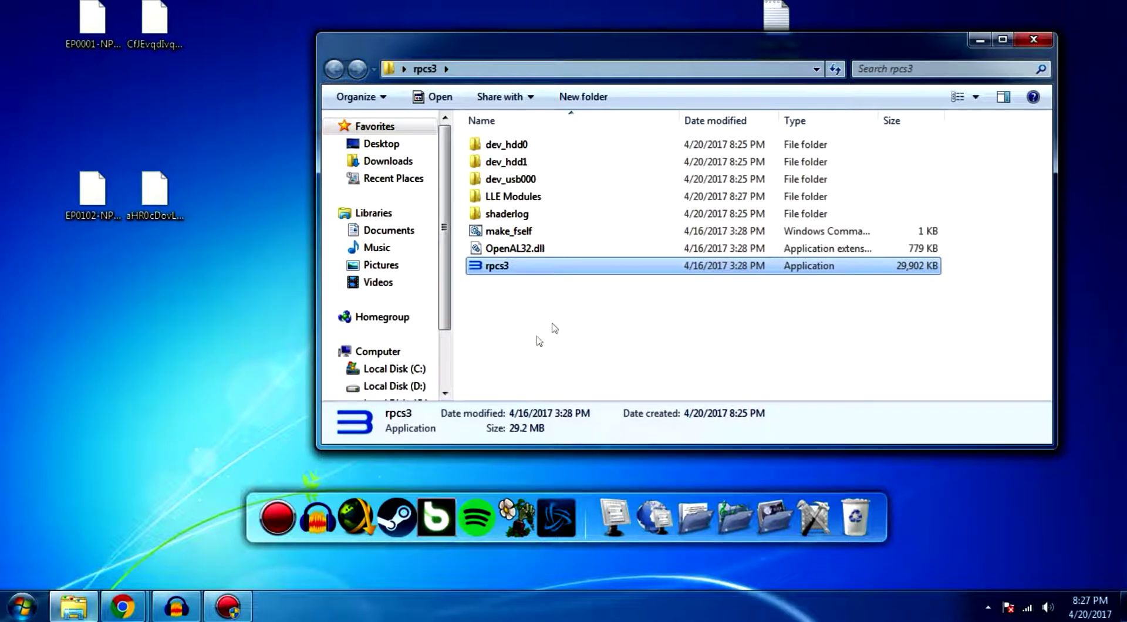
double_click(608, 272)
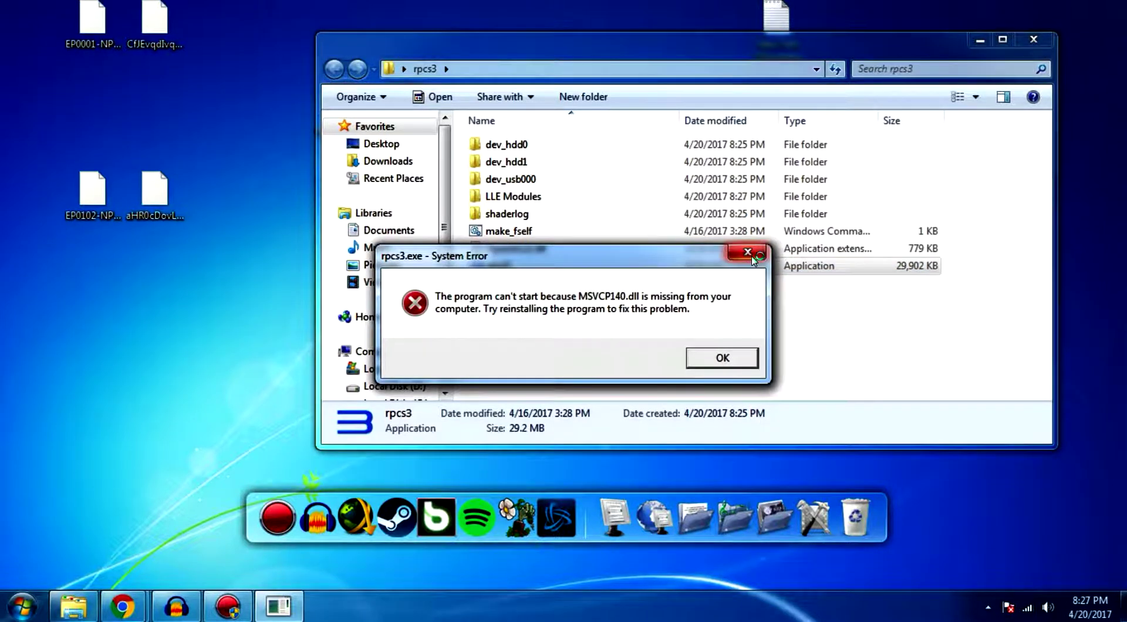
left_click(752, 257)
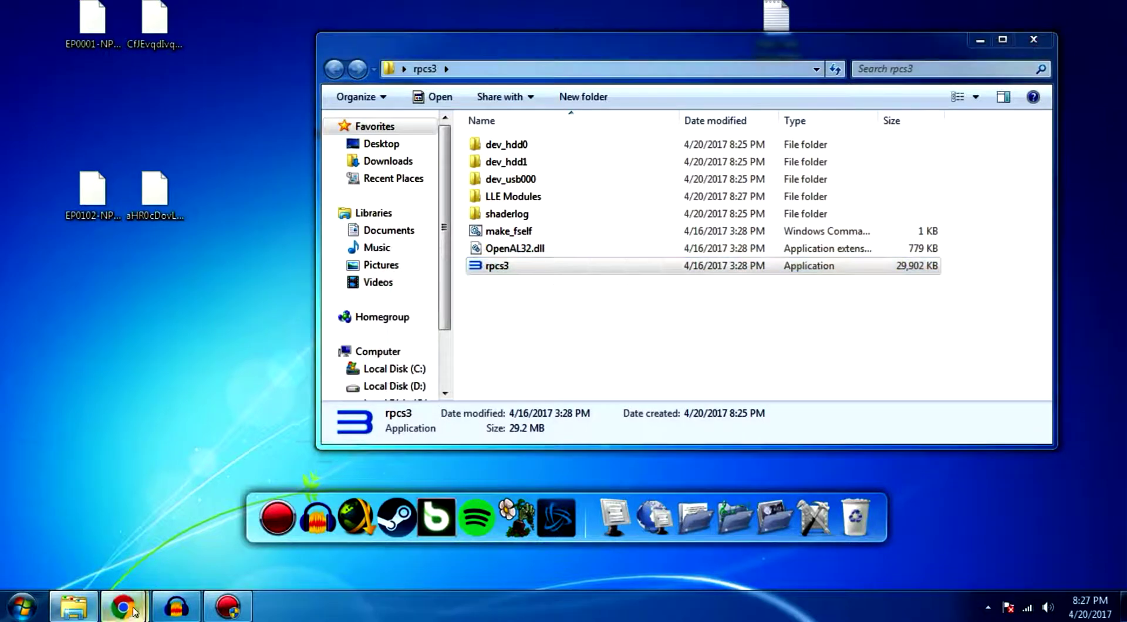
Bring Chrome back on the dll-files.com page and start typing 'ms' in its search
mouse_move(122, 607)
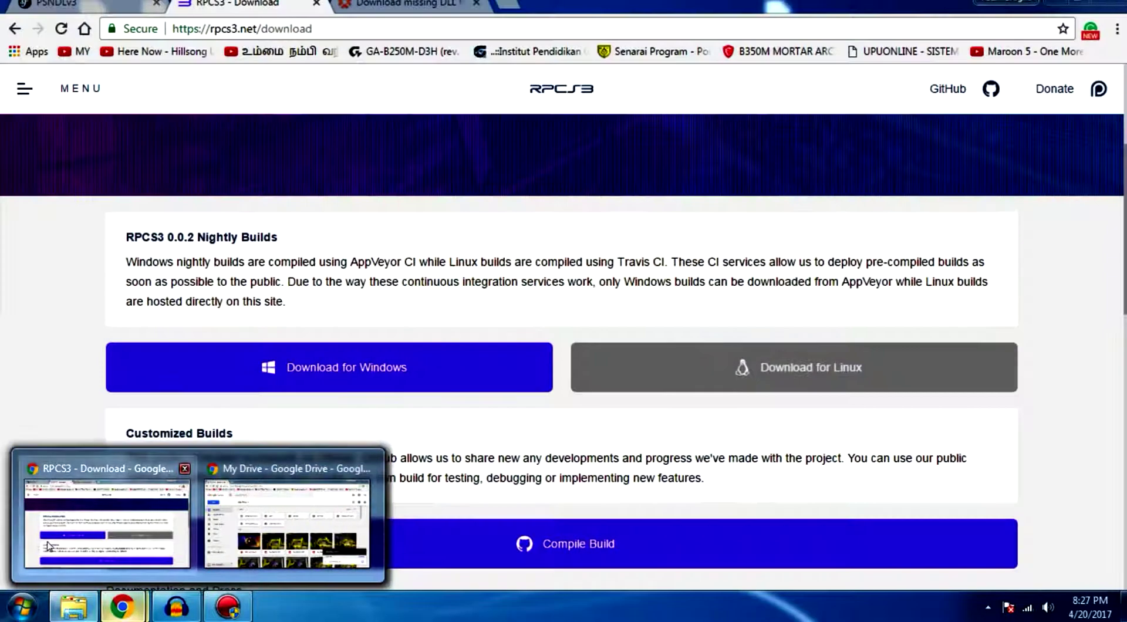
left_click(117, 517)
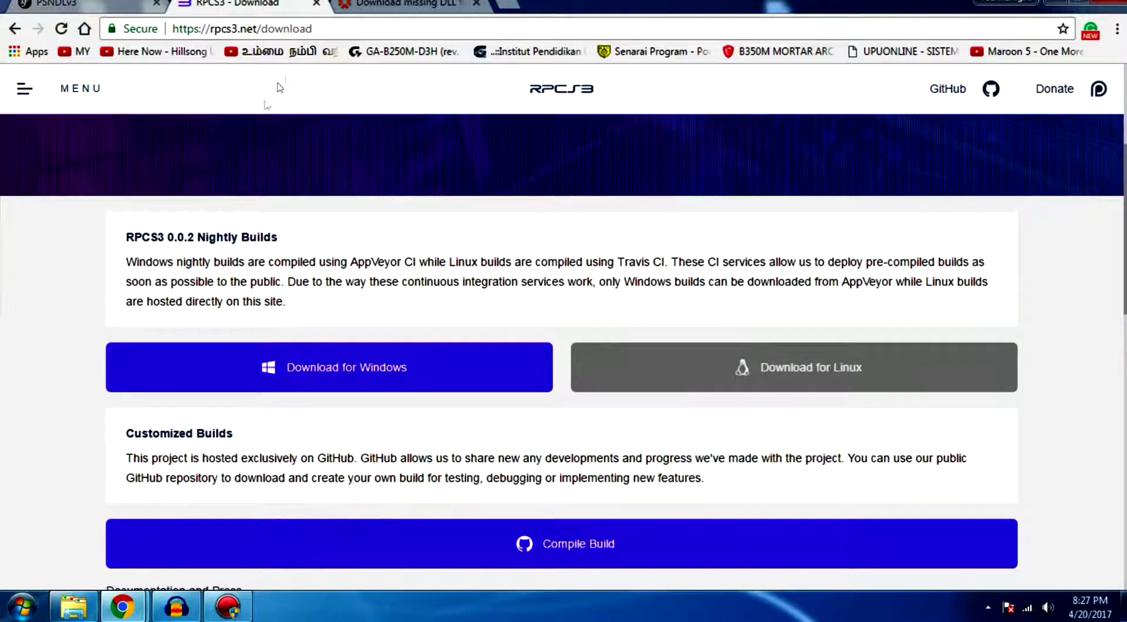
left_click(376, 6)
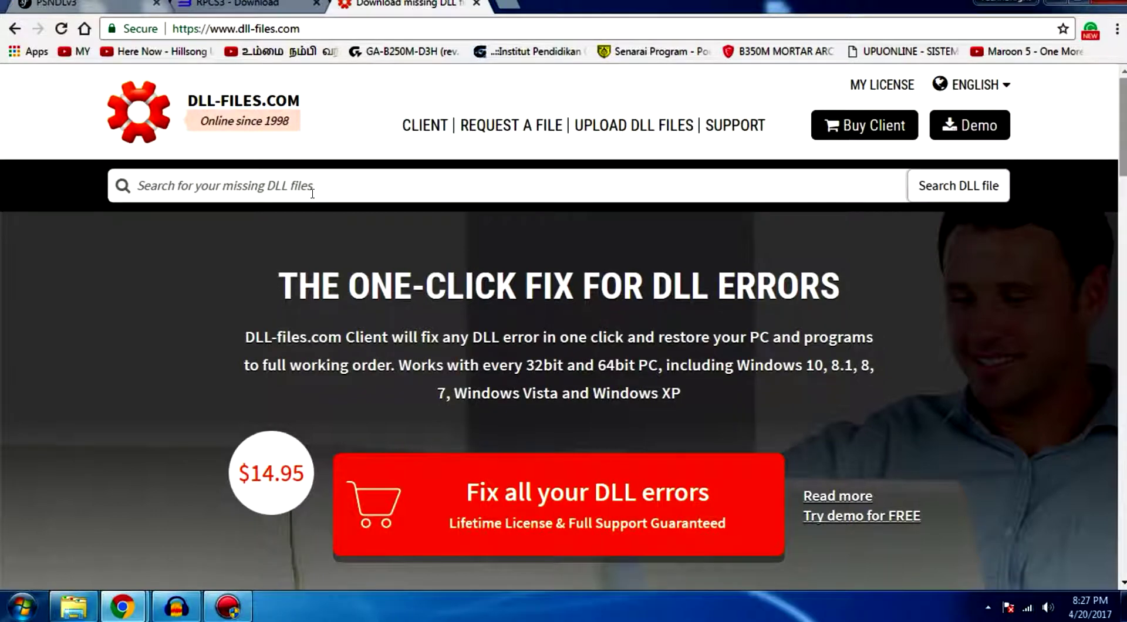
type("msv")
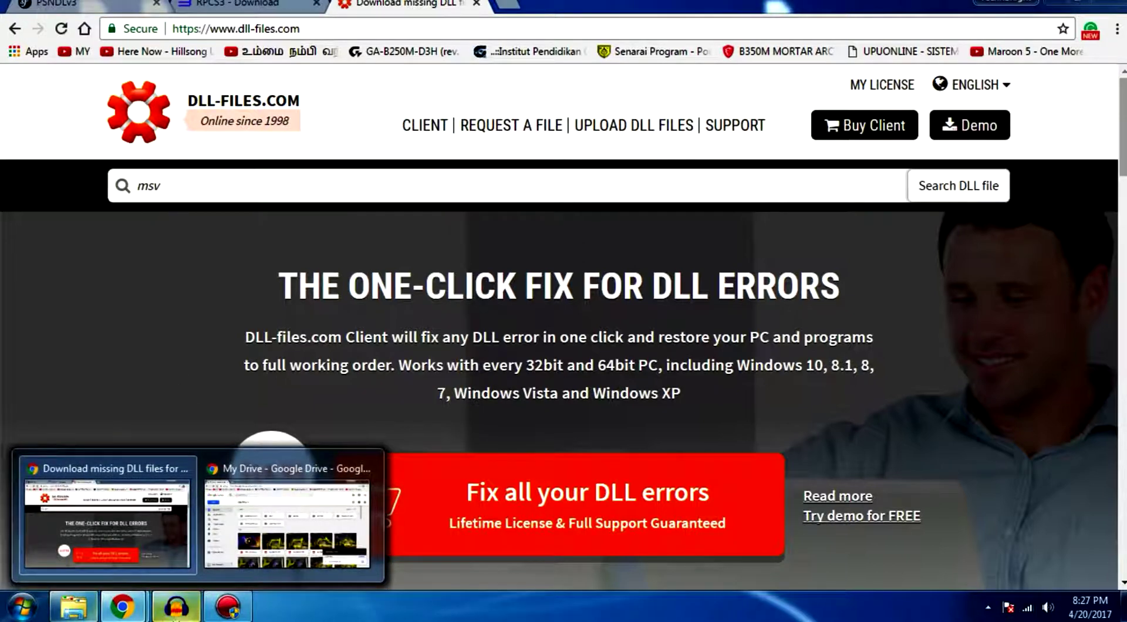
Relaunch rpcs3 from its folder to confirm the MSVCP140.dll error, then return to the search field
left_click(73, 608)
double_click(561, 249)
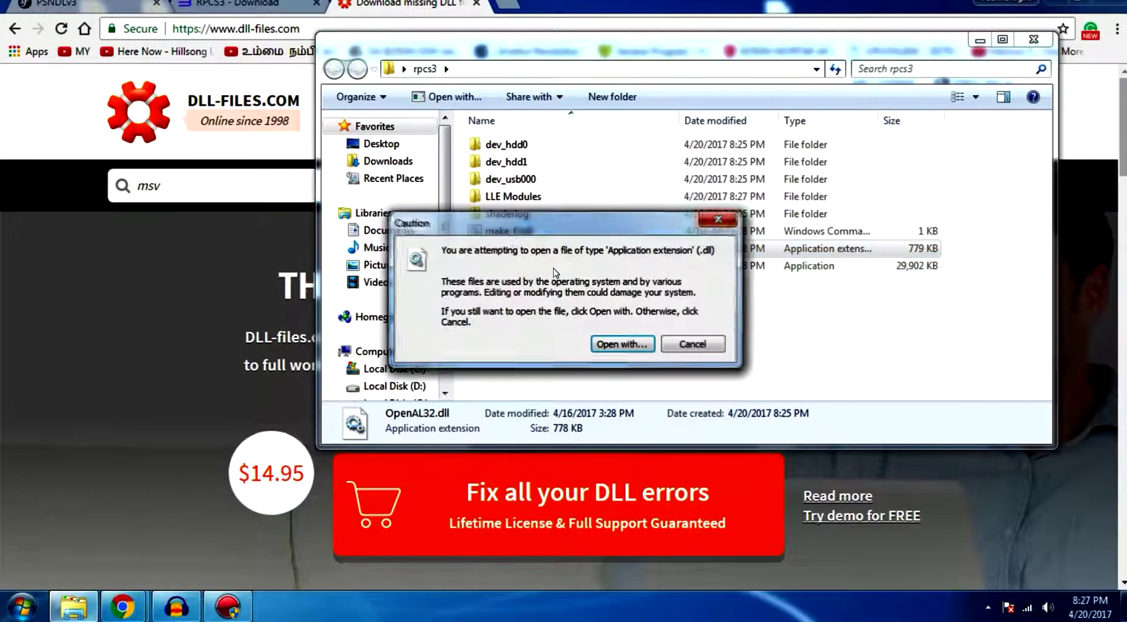
key("Escape")
double_click(578, 267)
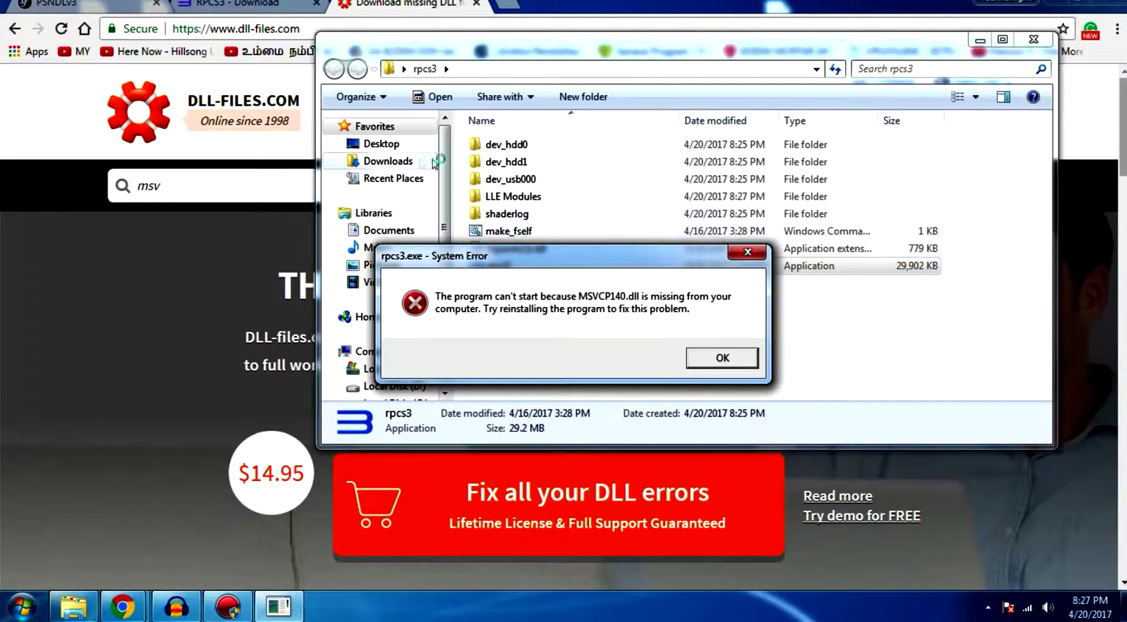
left_click(210, 186)
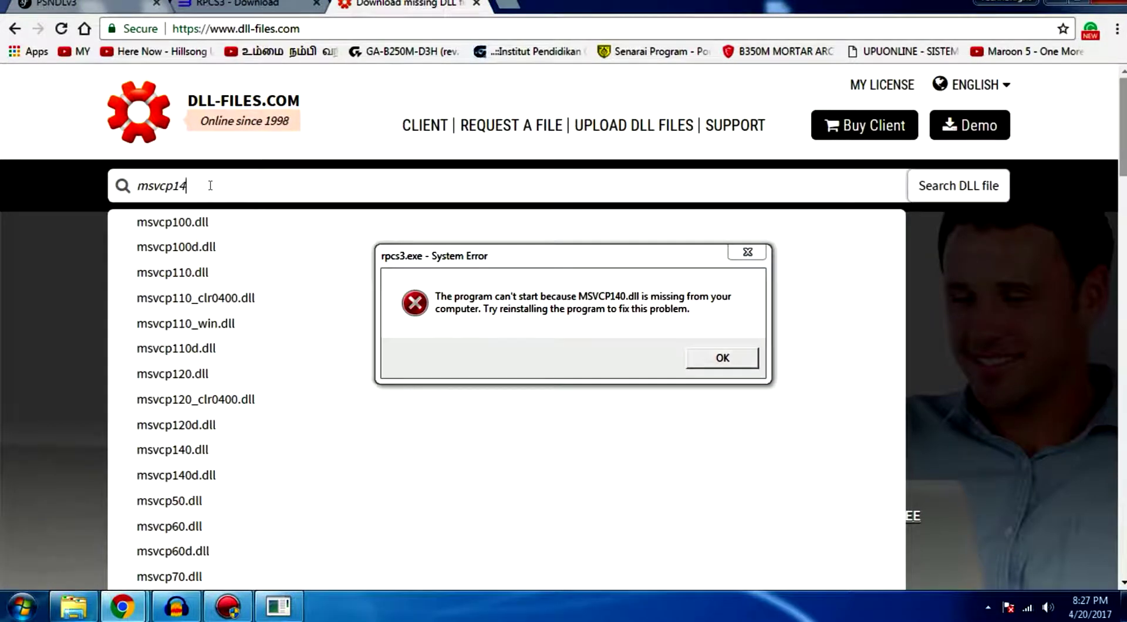
Find msvcp140.dll on dll-files.com and download the 64bit 14.0.23026.0 version
type("0")
left_click(210, 222)
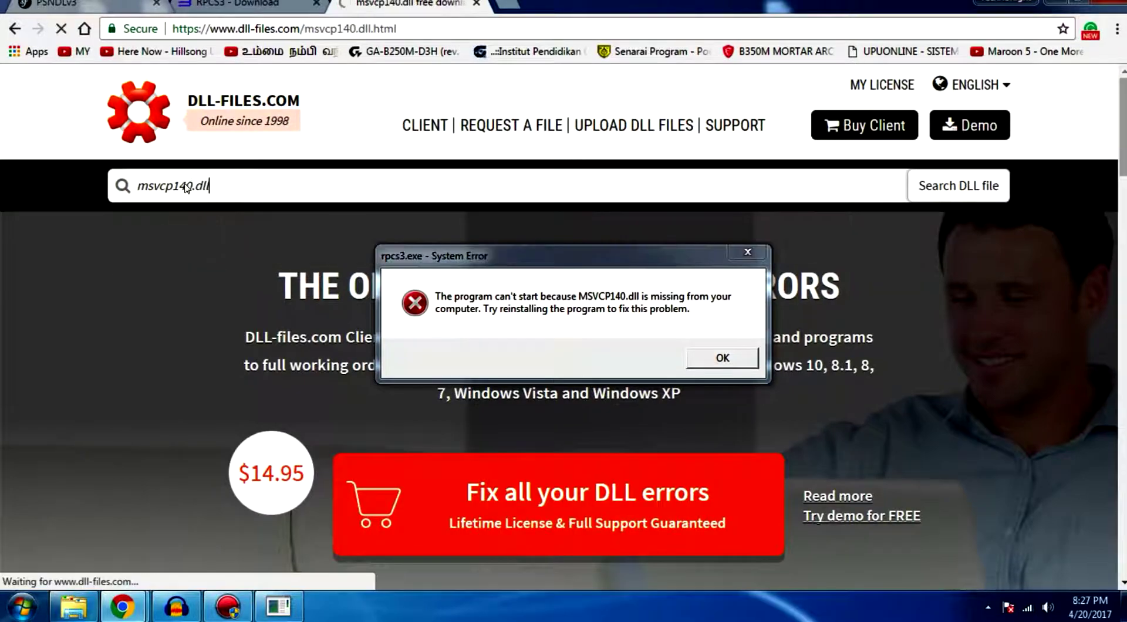
scroll(564, 329, "down", 2)
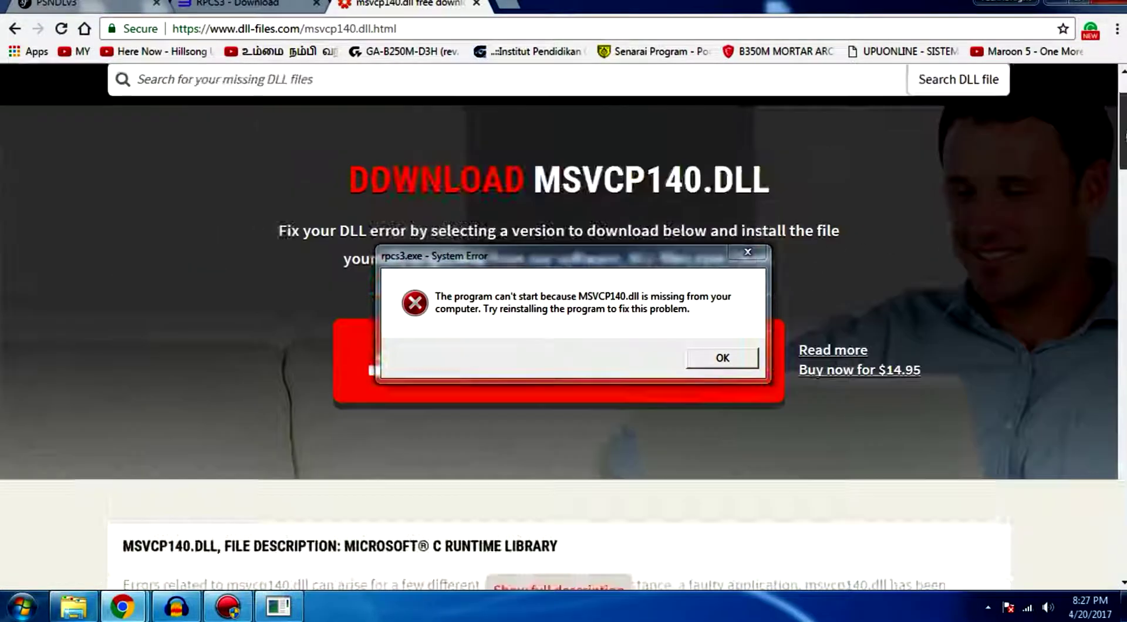
scroll(462, 218, "down", 12)
scroll(463, 217, "up", 3)
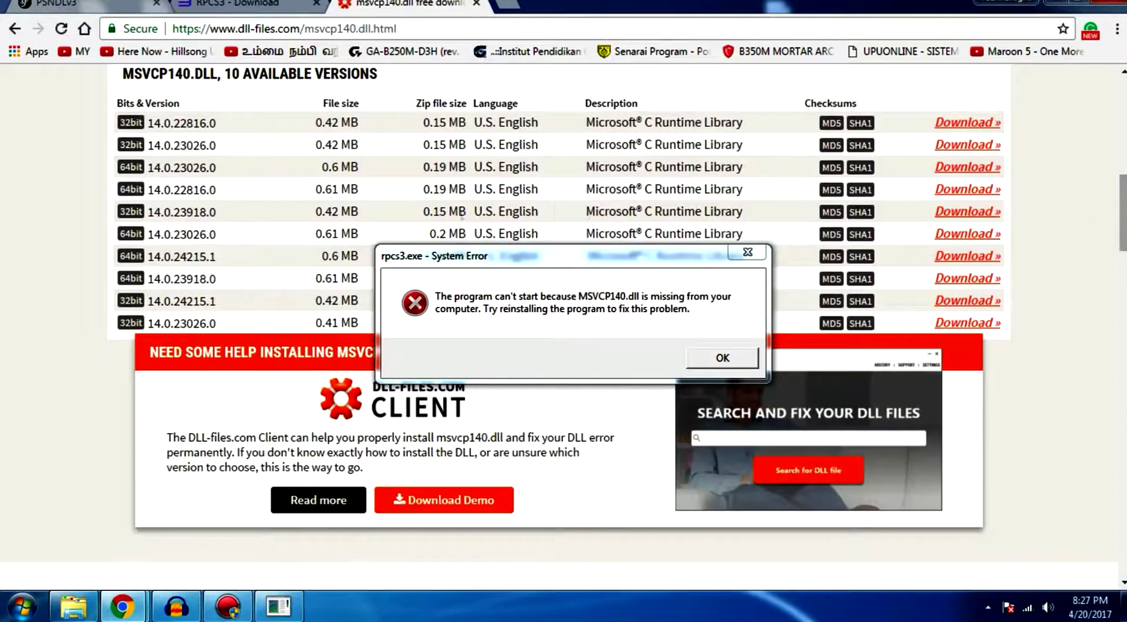
left_click(967, 167)
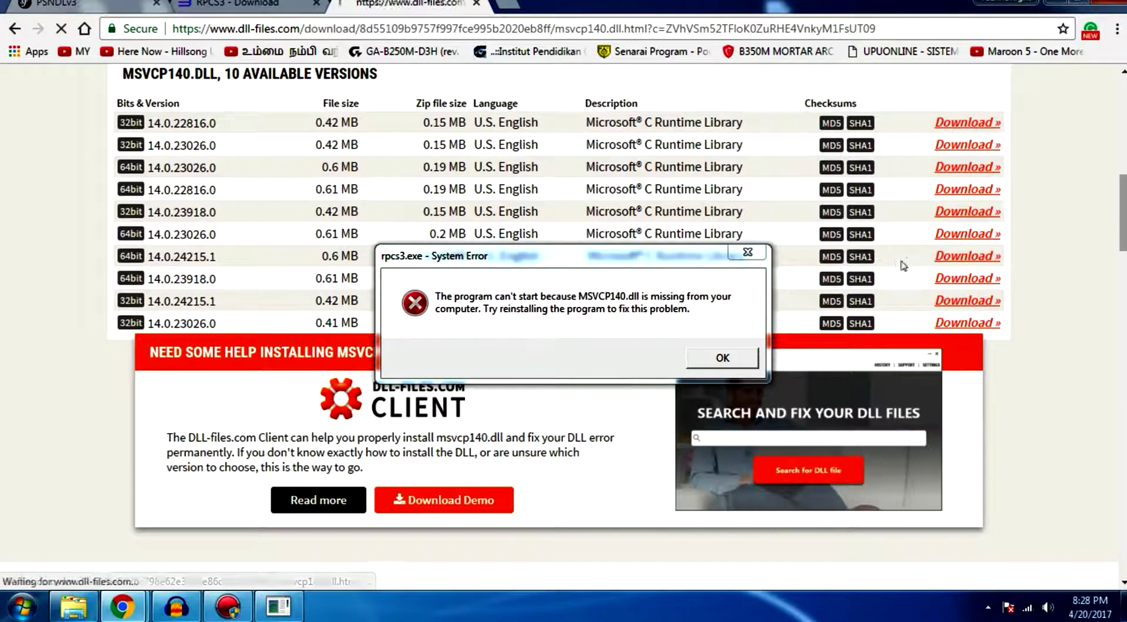
Open the downloaded archive in WinRAR and select msvcp140.dll
scroll(1095, 199, "down", 7)
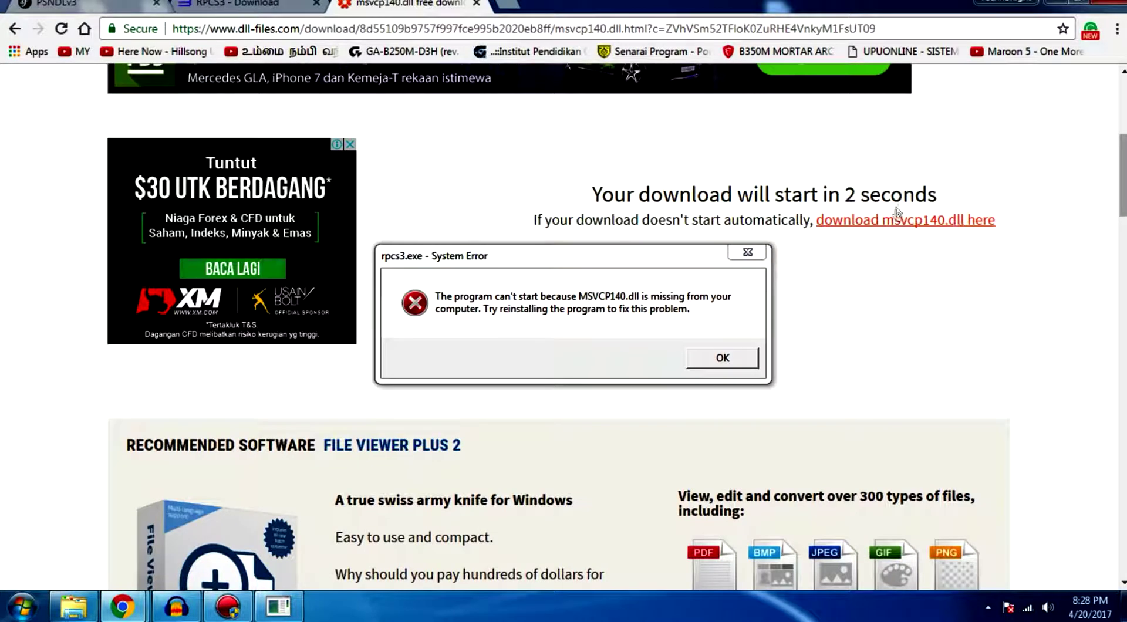
left_click(749, 354)
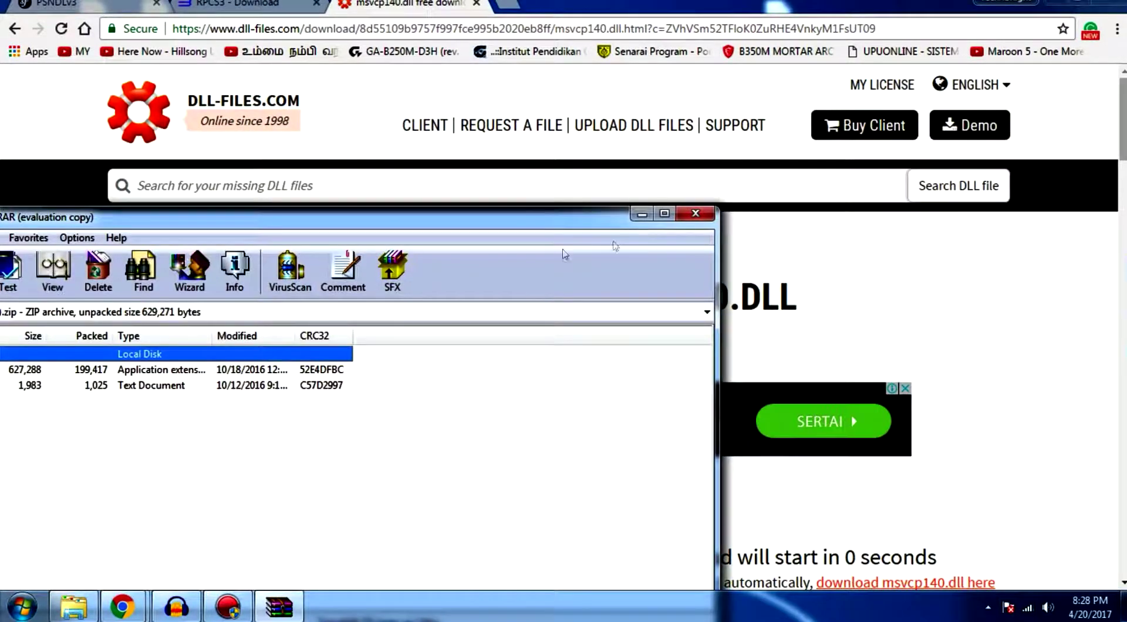
left_click_drag(315, 222, 538, 222)
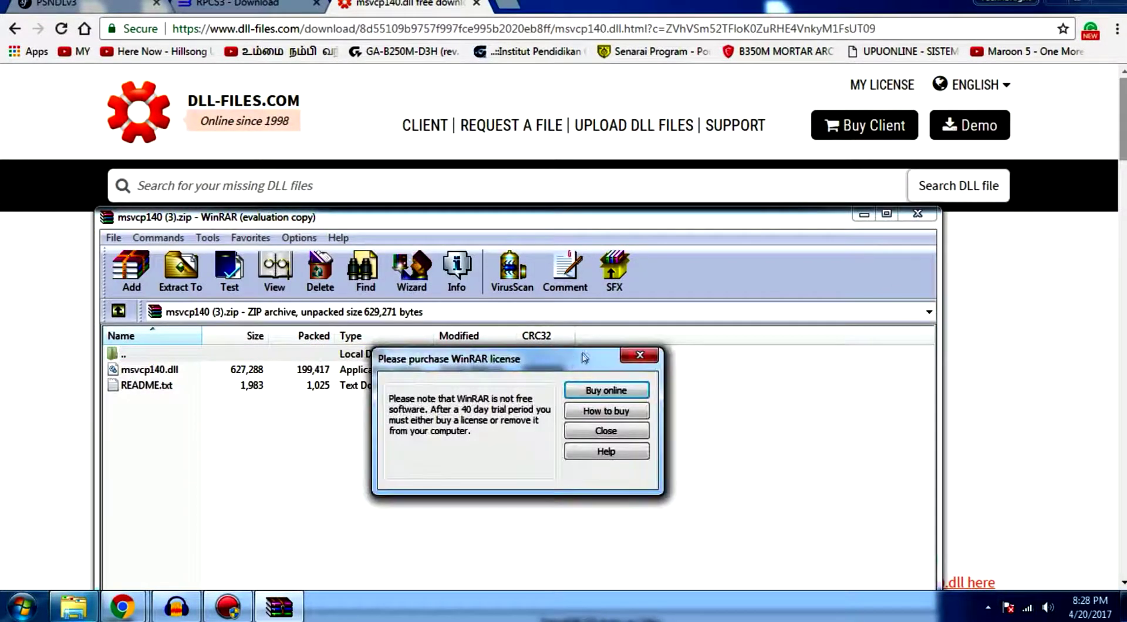
left_click(639, 355)
left_click(150, 370)
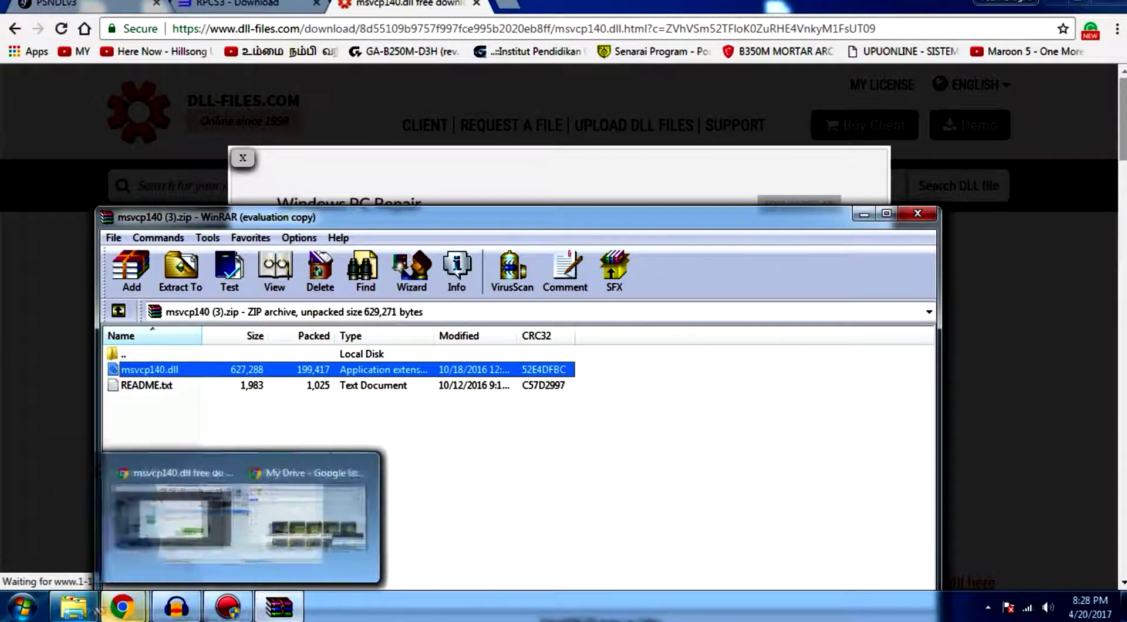
Copy msvcp140.dll into rpcs3 and relaunch it, which now reports VCRUNTIME140.dll missing
left_click(73, 608)
left_click_drag(530, 352, 531, 352)
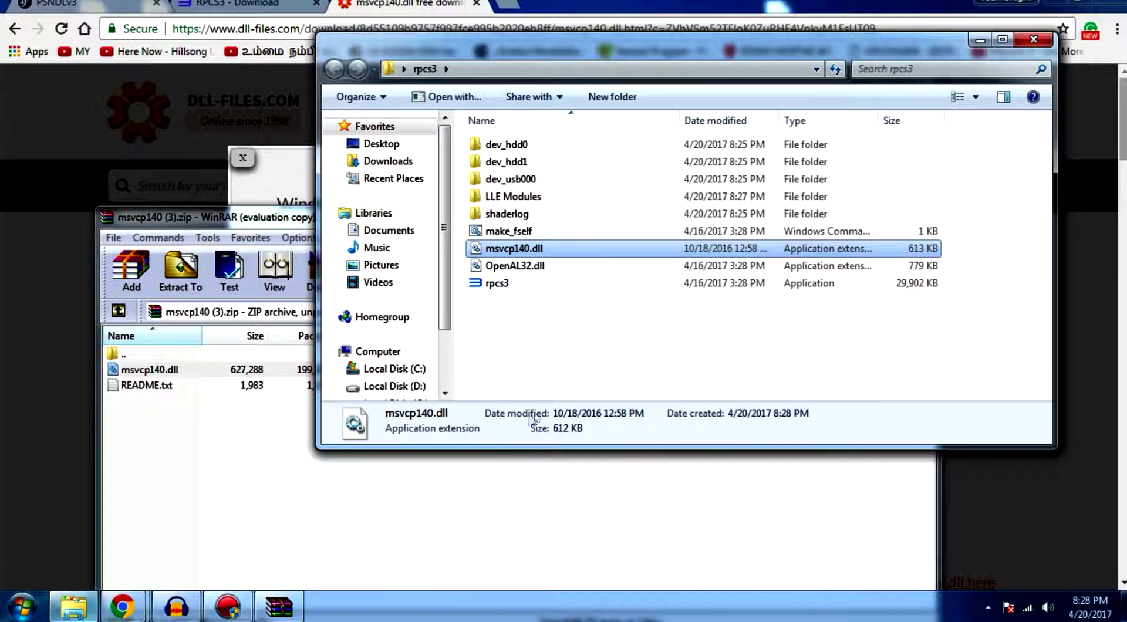
double_click(617, 283)
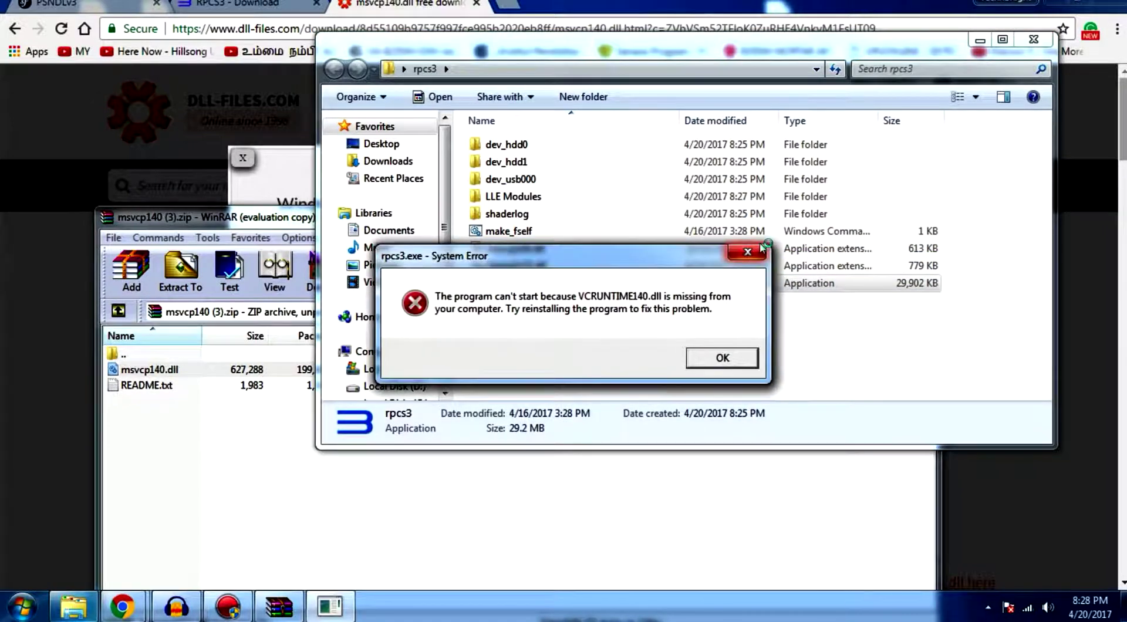
left_click(747, 252)
left_click(980, 40)
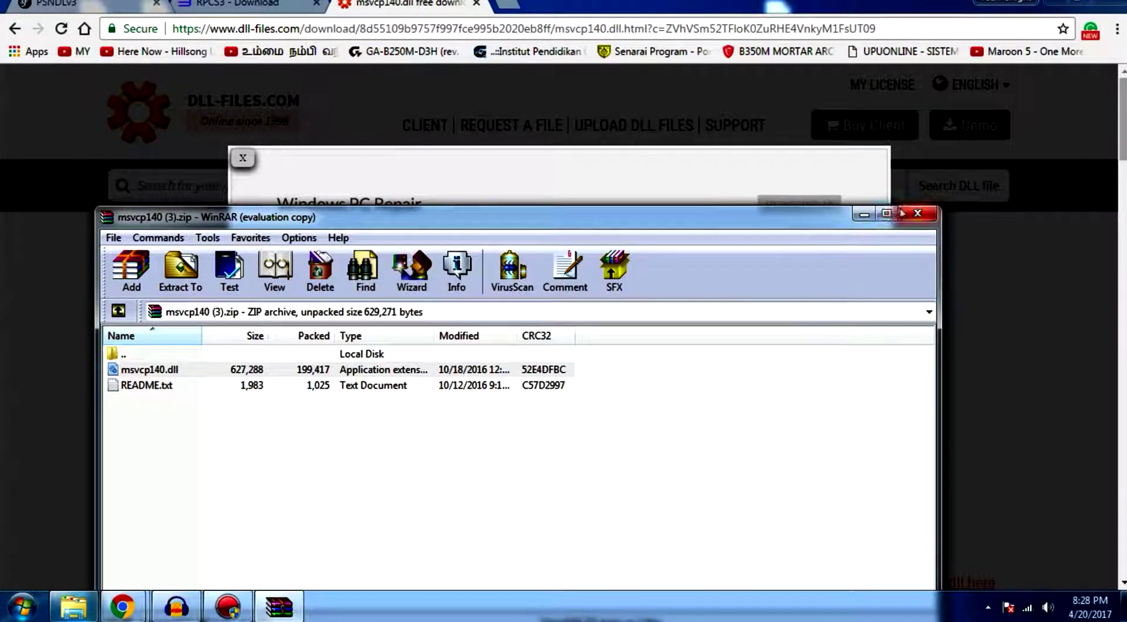
left_click(917, 214)
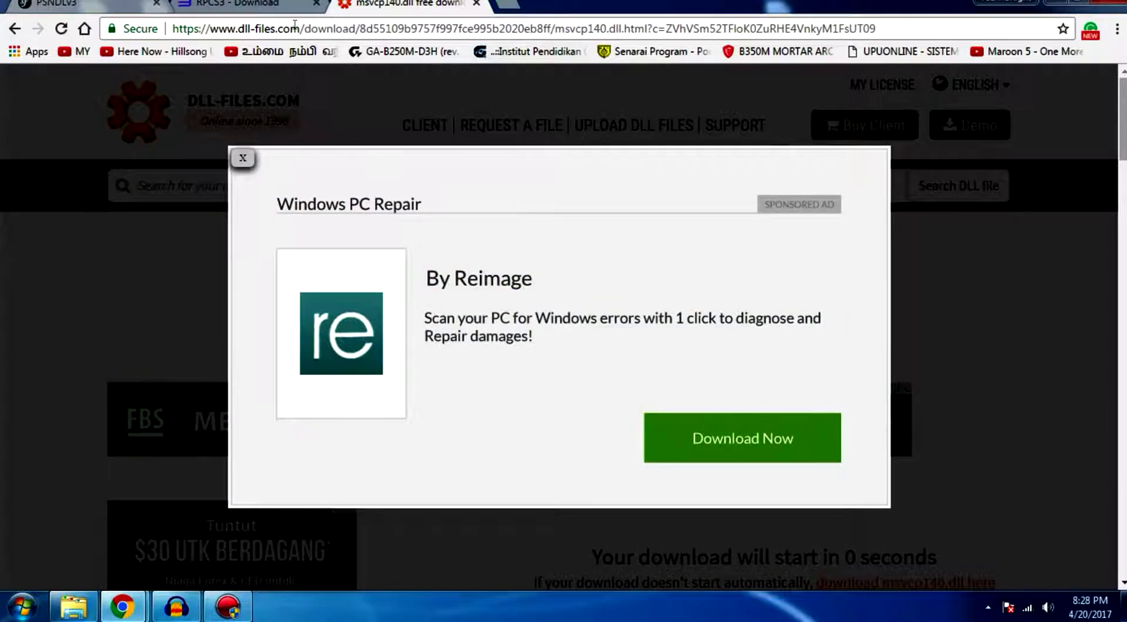
Return to the dll-files.com home page and search for vcruntime140.dll
left_click_drag(296, 28, 961, 30)
key("BackSpace")
key("Return")
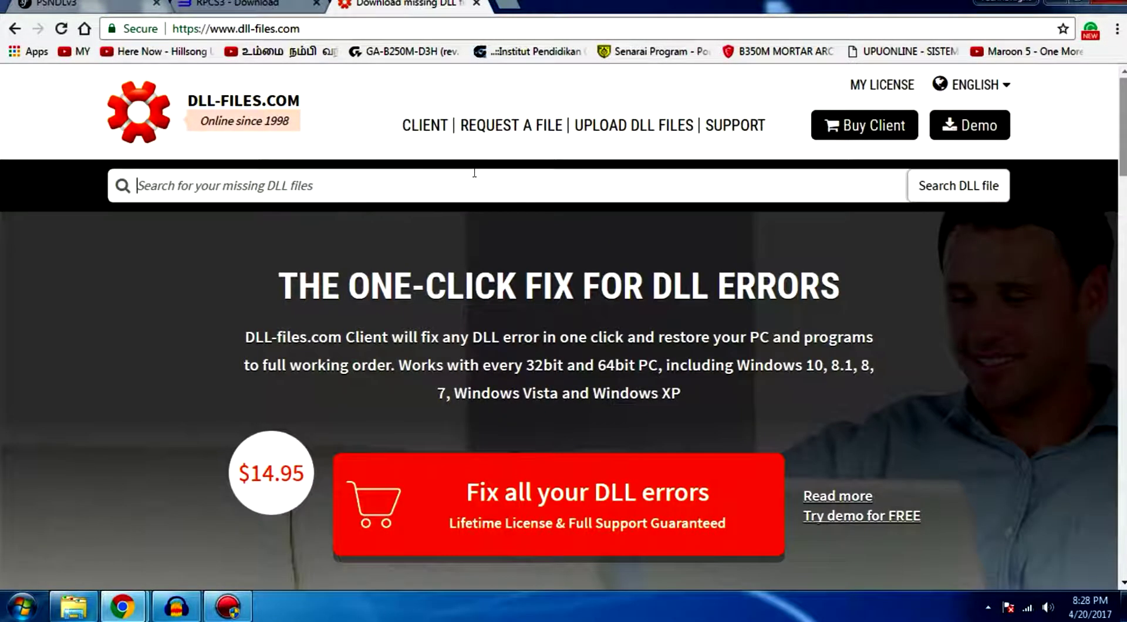
left_click(475, 173)
type("vcruntime14")
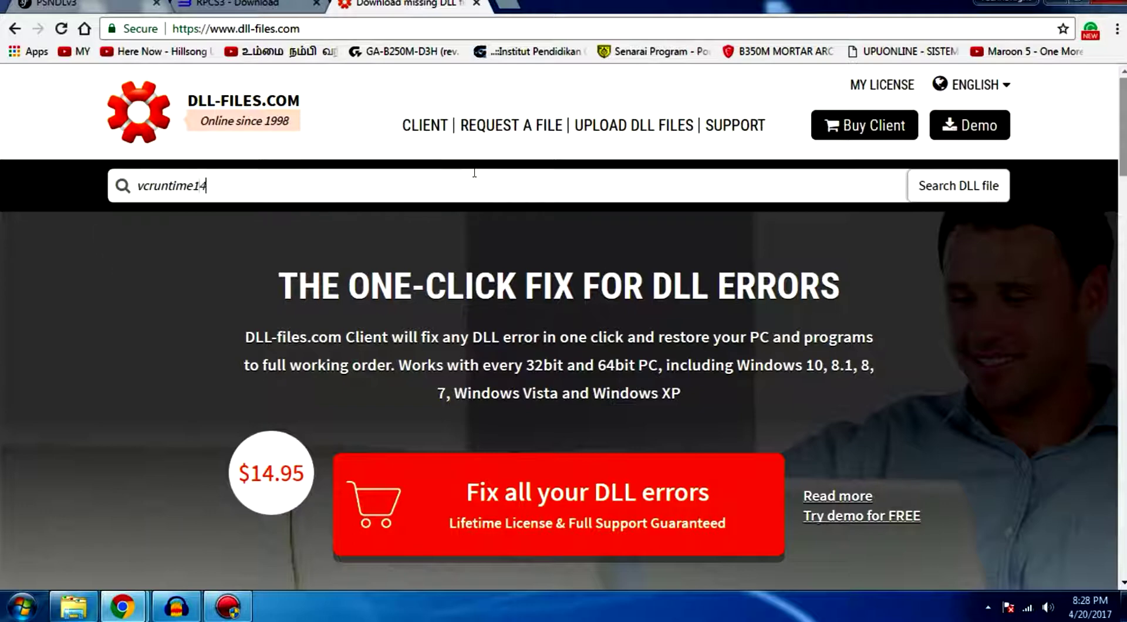
left_click(340, 220)
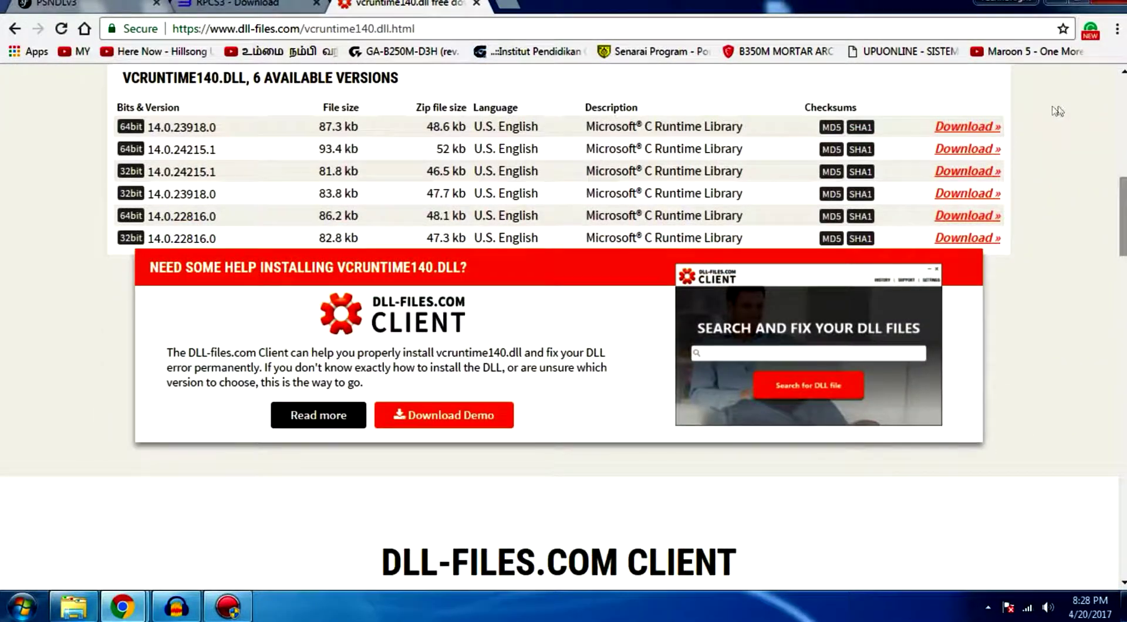
Download the 64bit 14.0.23918.0 vcruntime140.dll zip and open it in WinRAR
left_click(968, 126)
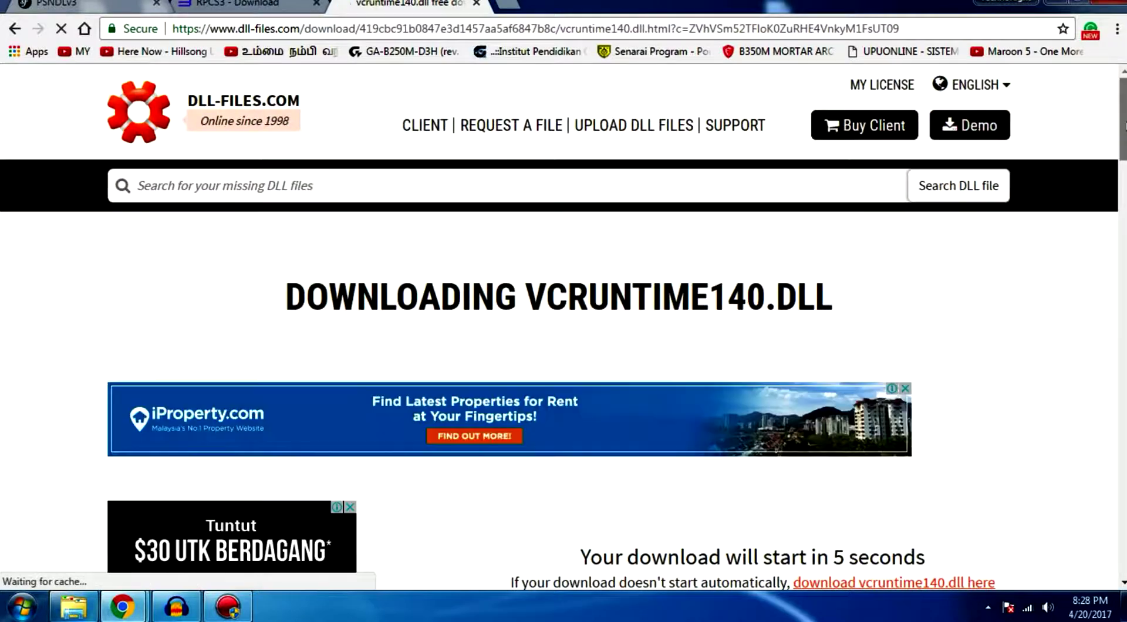
scroll(564, 329, "down", 5)
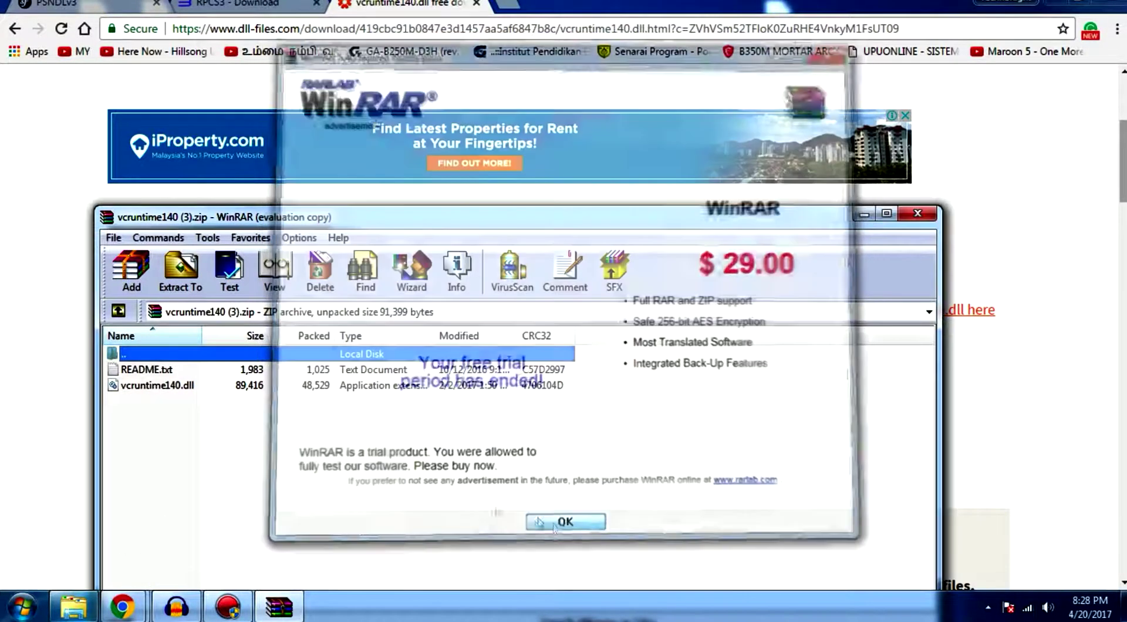
left_click(567, 527)
Extract vcruntime140.dll from the archive into the rpcs3 folder and close WinRAR
left_click(157, 385)
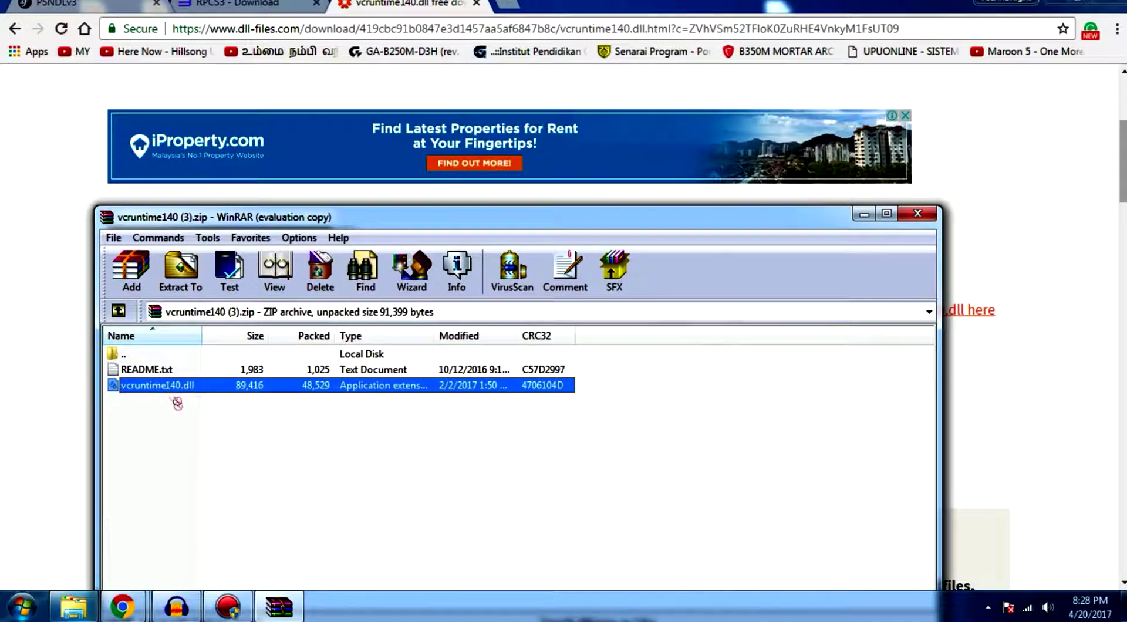
left_click_drag(82, 592, 650, 370)
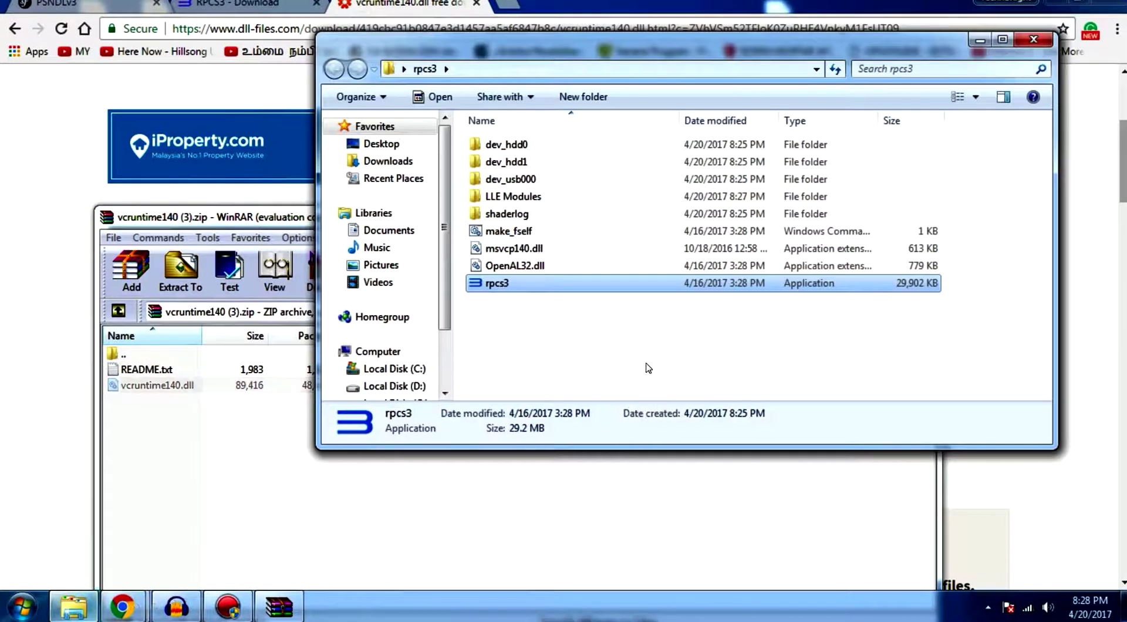
left_click(380, 480)
key("Escape")
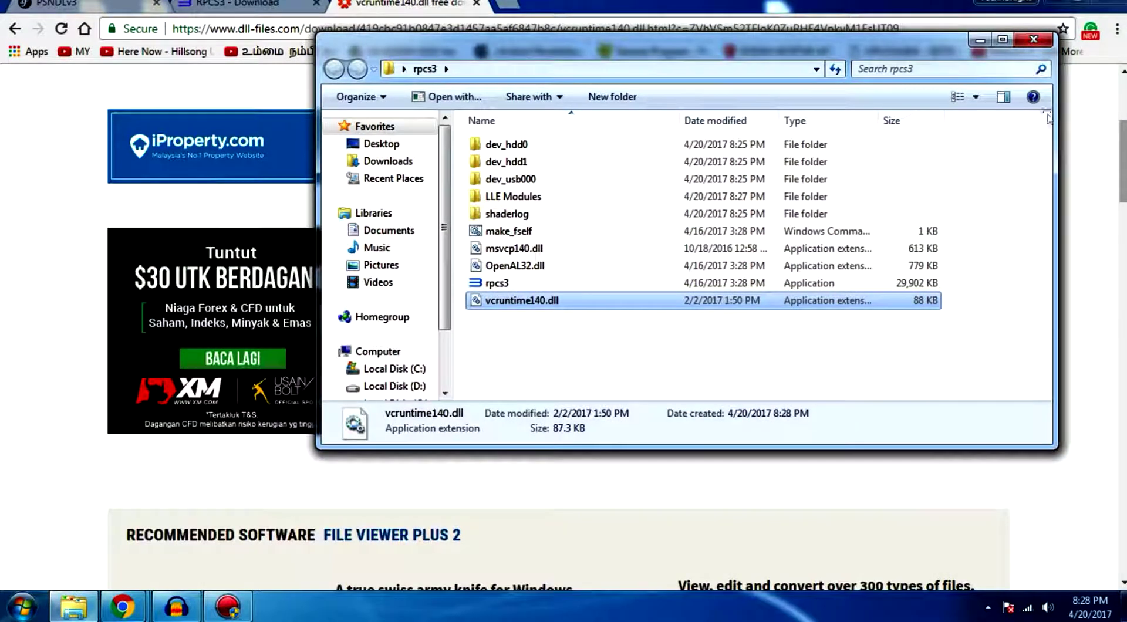
Refresh the rpcs3 folder and launch the RPCS3 emulator
left_click_drag(776, 39, 777, 18)
right_click(657, 327)
left_click(656, 390)
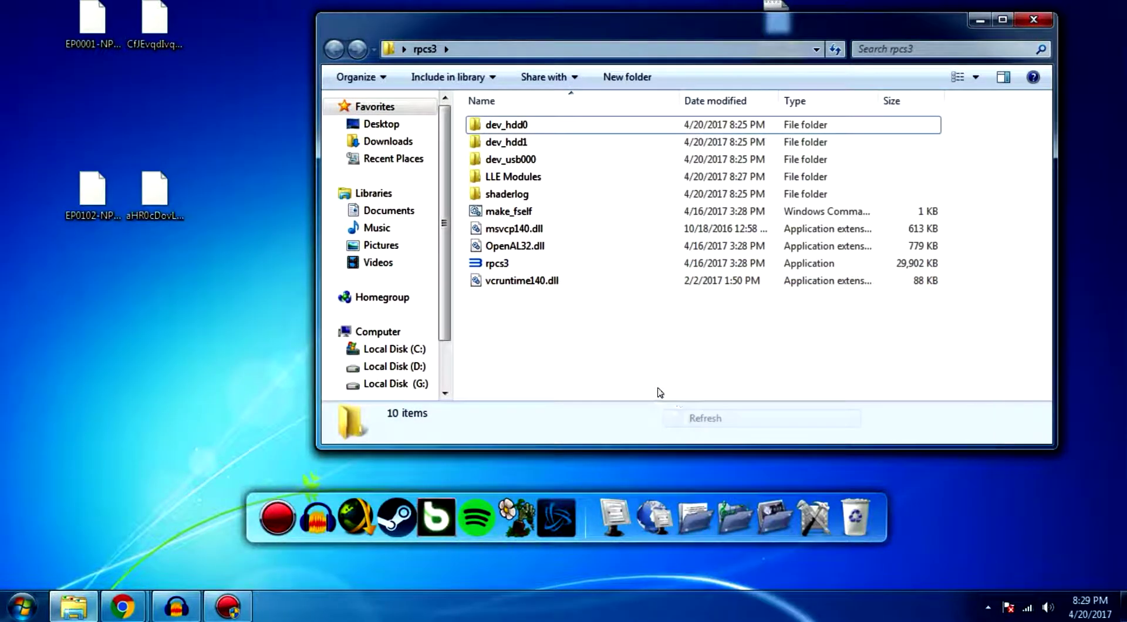
double_click(584, 263)
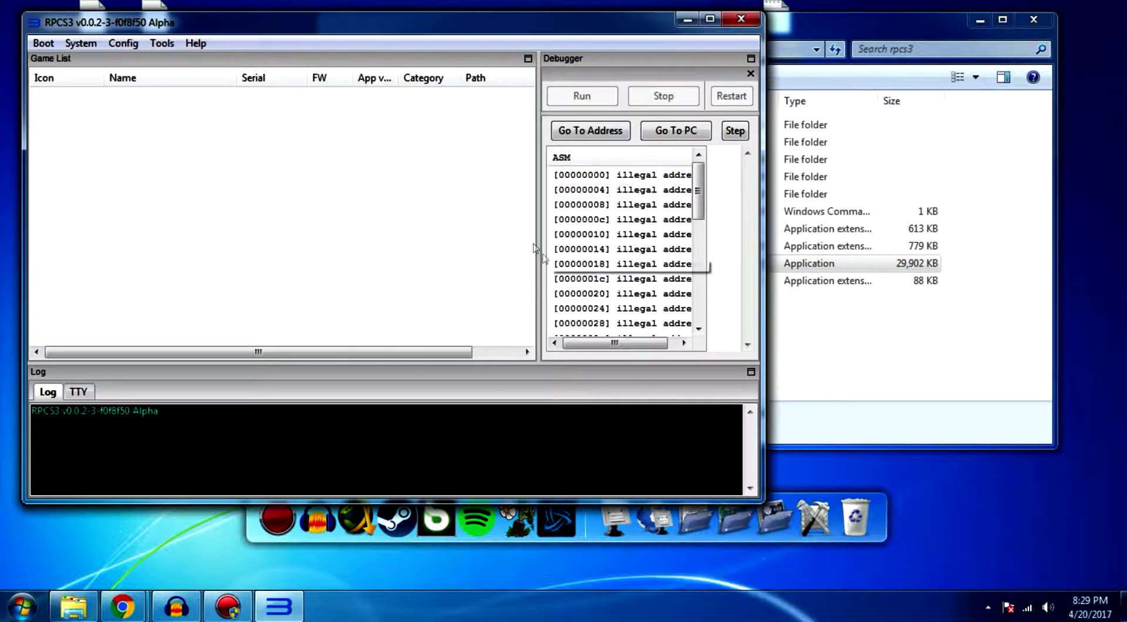
left_click_drag(425, 23, 704, 196)
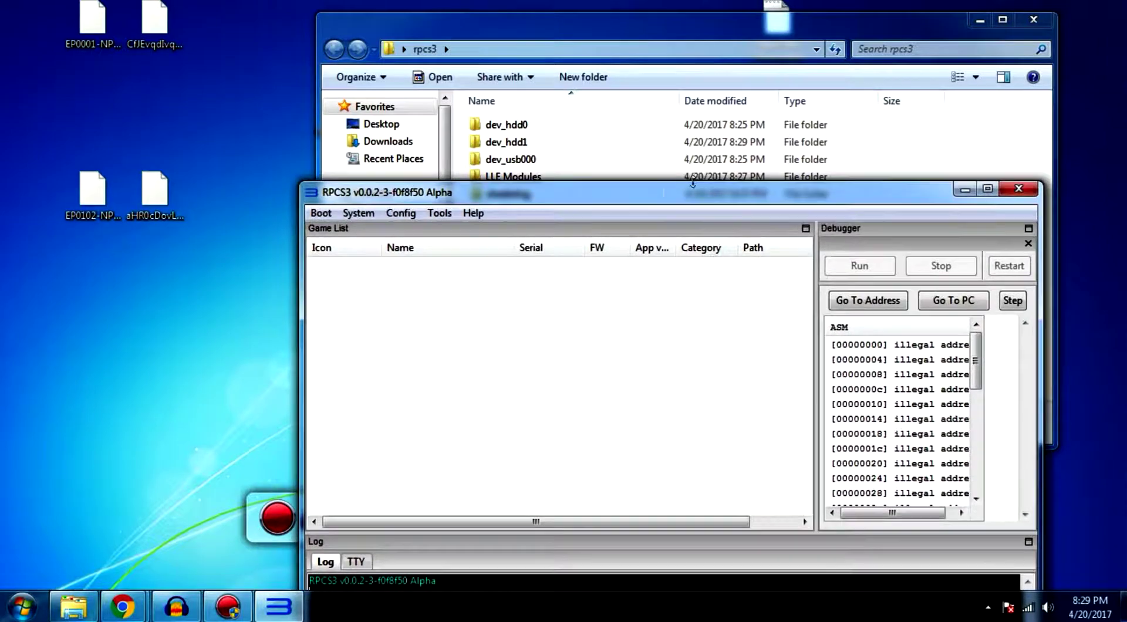
left_click_drag(519, 203, 527, 171)
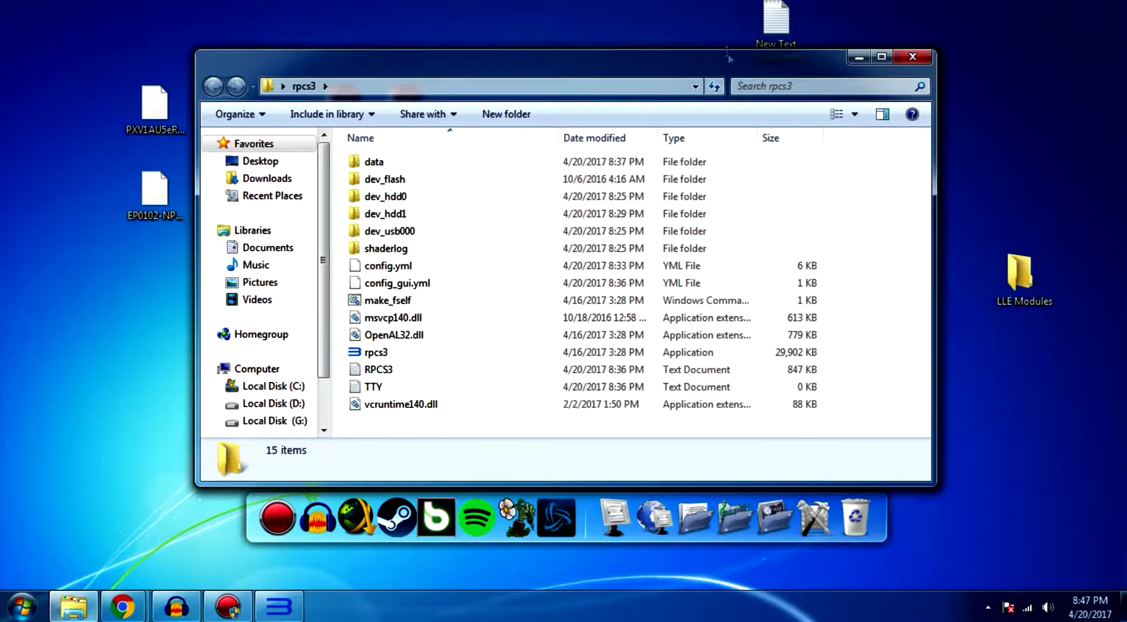
Open the desktop's LLE Modules folder, find it empty, and close it
left_click_drag(728, 57, 671, 384)
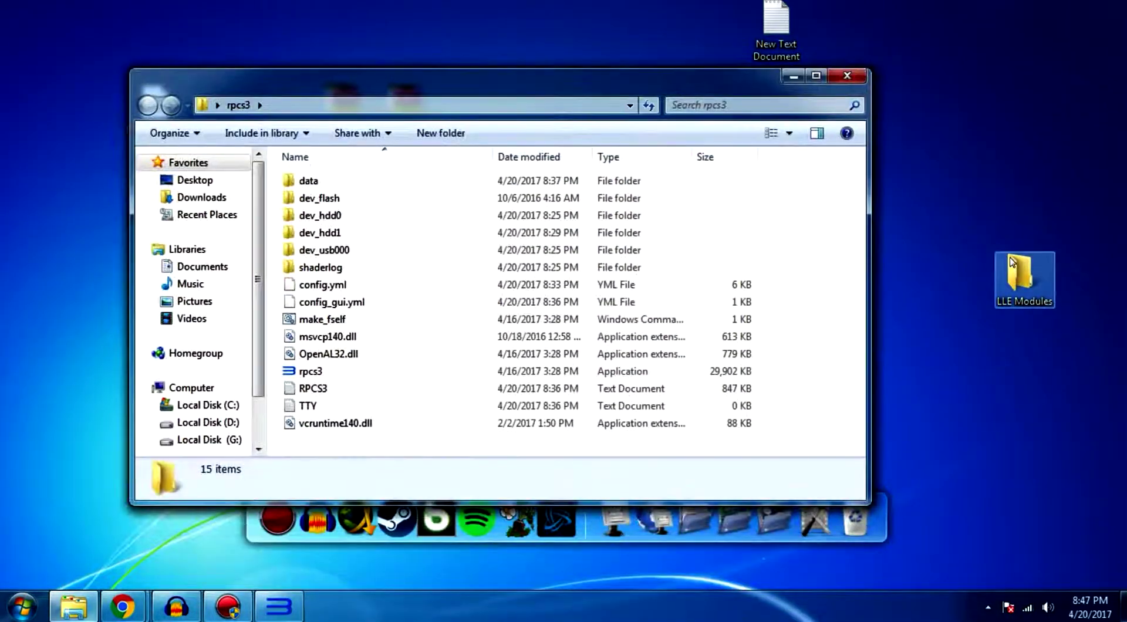
left_click_drag(1016, 273, 1042, 274)
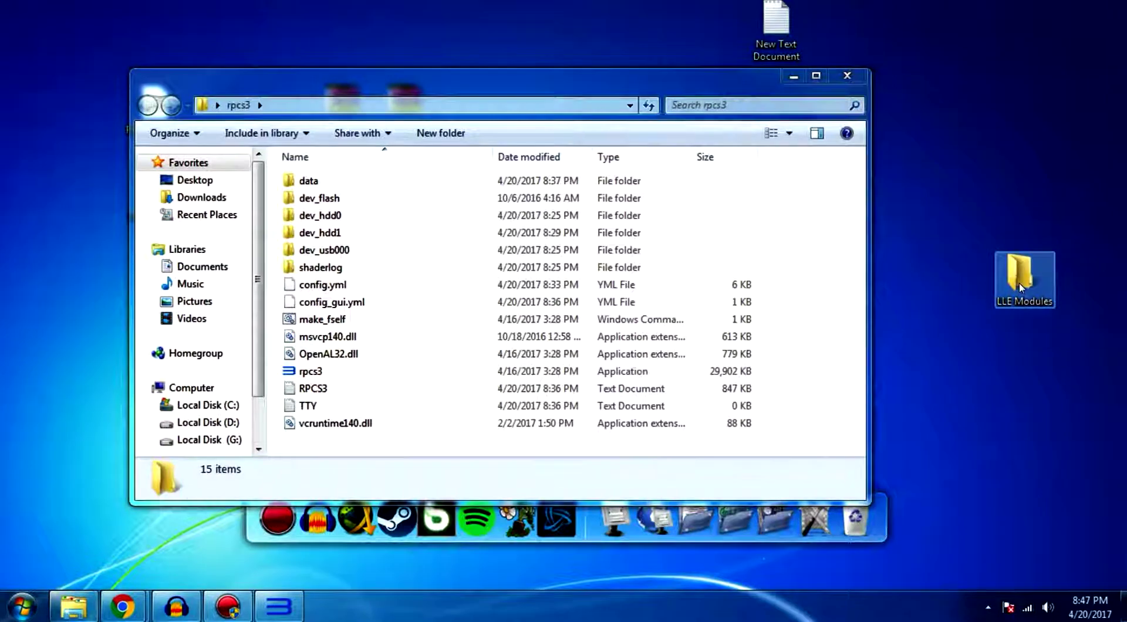
double_click(1022, 313)
left_click_drag(705, 97, 729, 226)
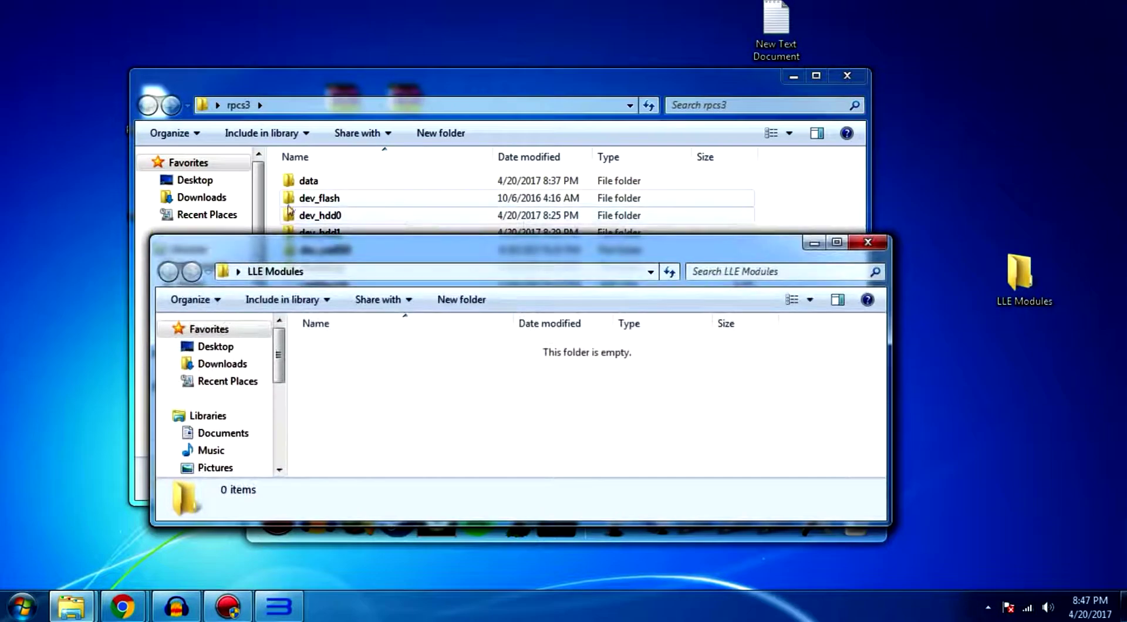
left_click(306, 202)
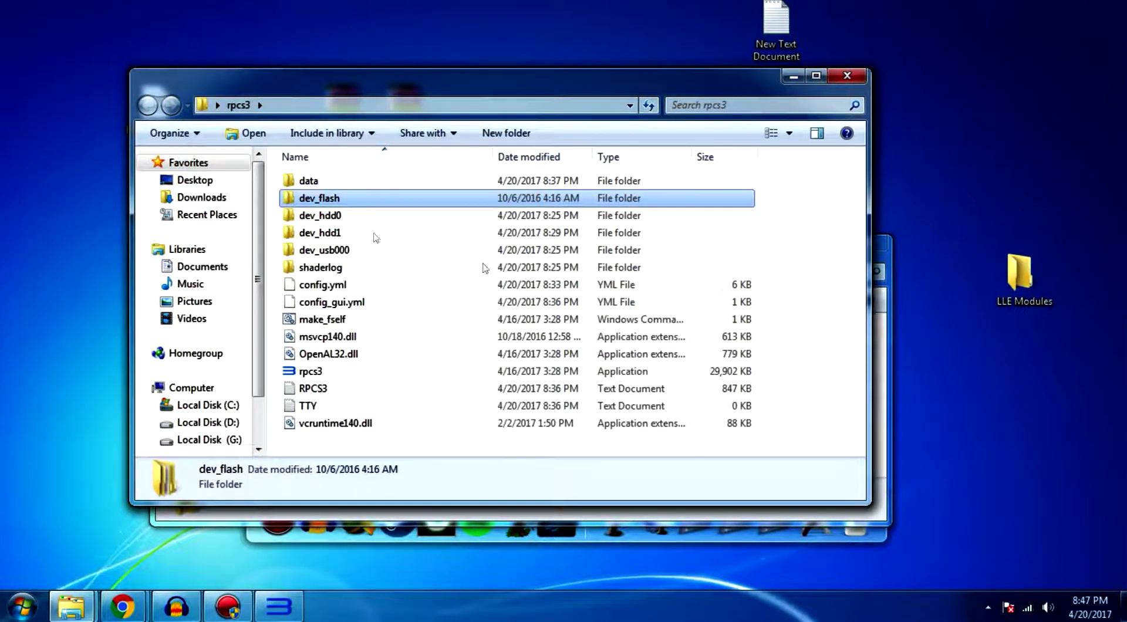
left_click(882, 326)
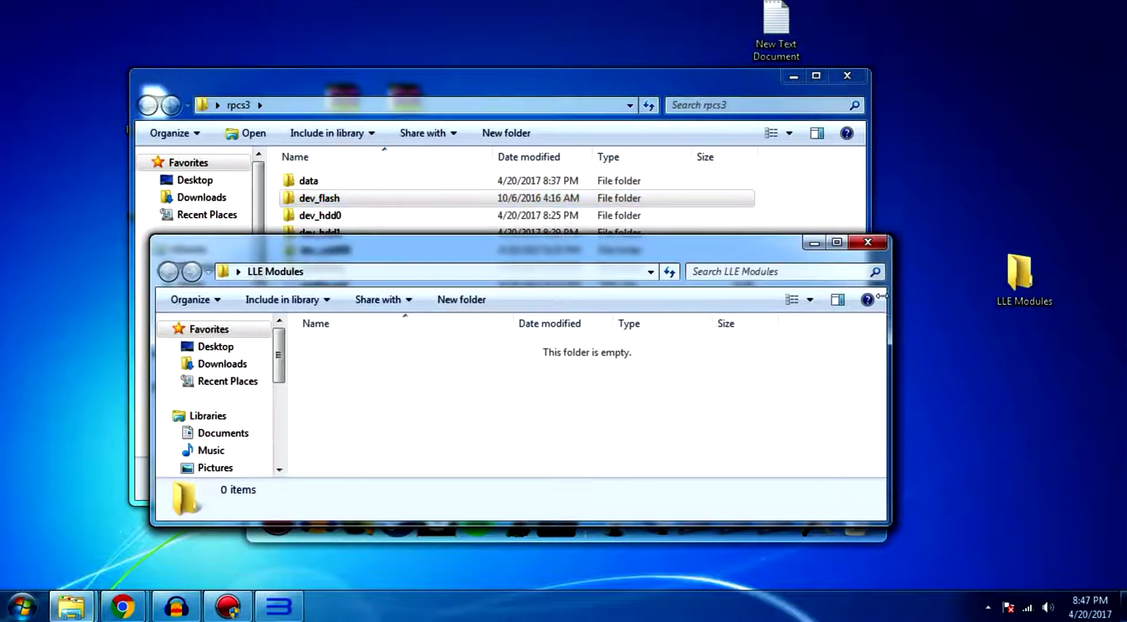
left_click(876, 246)
Refresh the desktop and launch rpcs3.exe from the rpcs3 folder
right_click(955, 176)
left_click(958, 245)
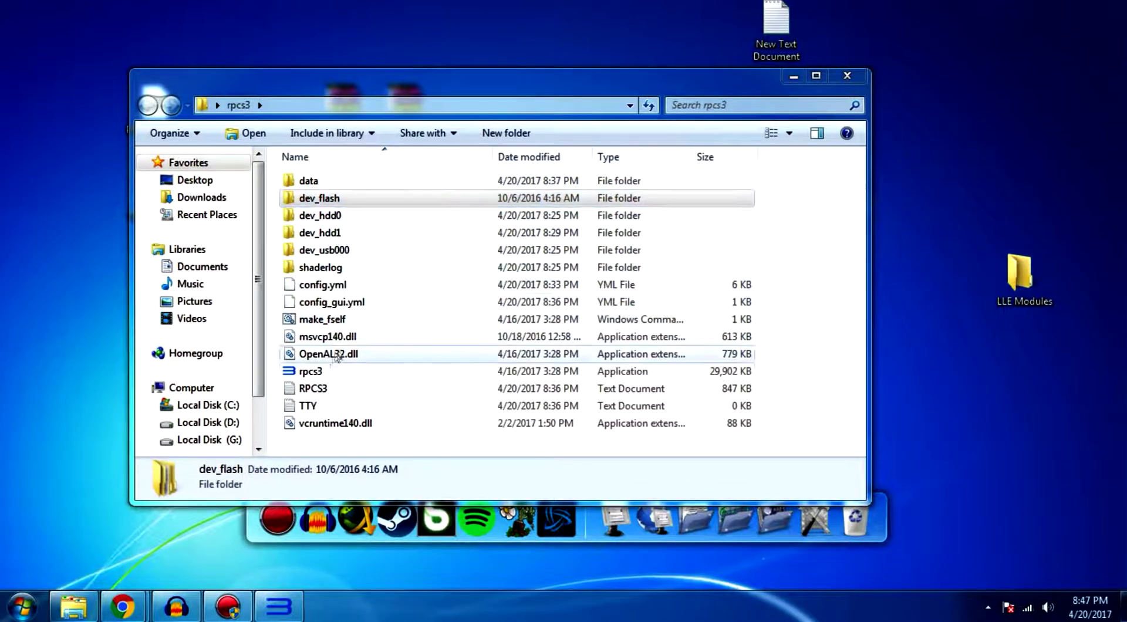
double_click(315, 372)
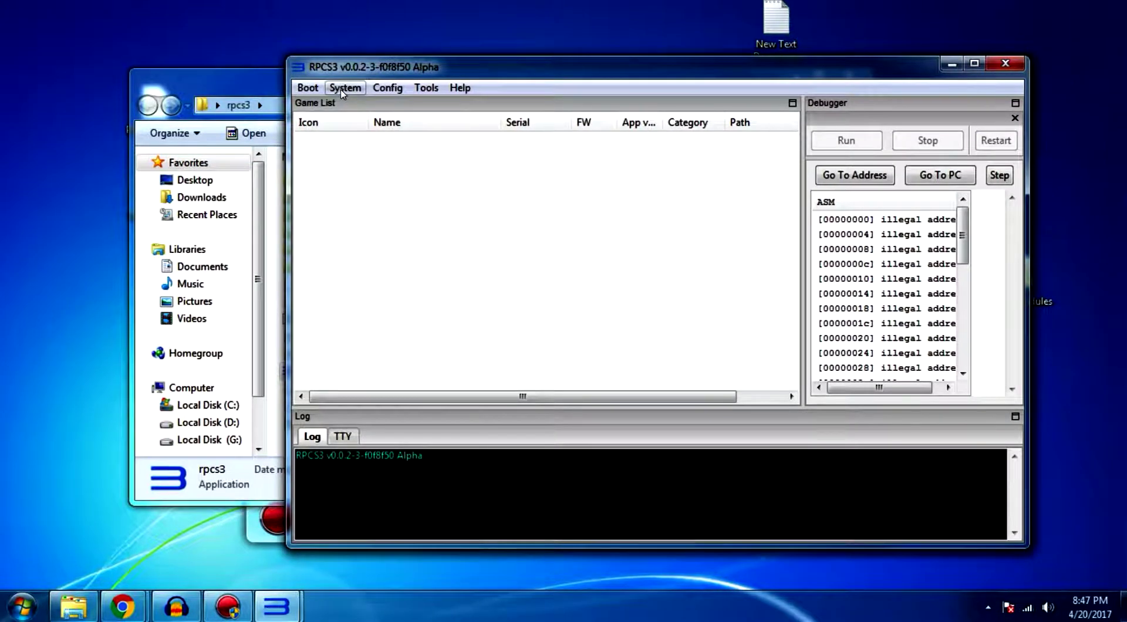
Compare RPCS3's loaded libraries with the Notepad list: libresc, librtc, libspurs_jq, libsre
left_click(387, 88)
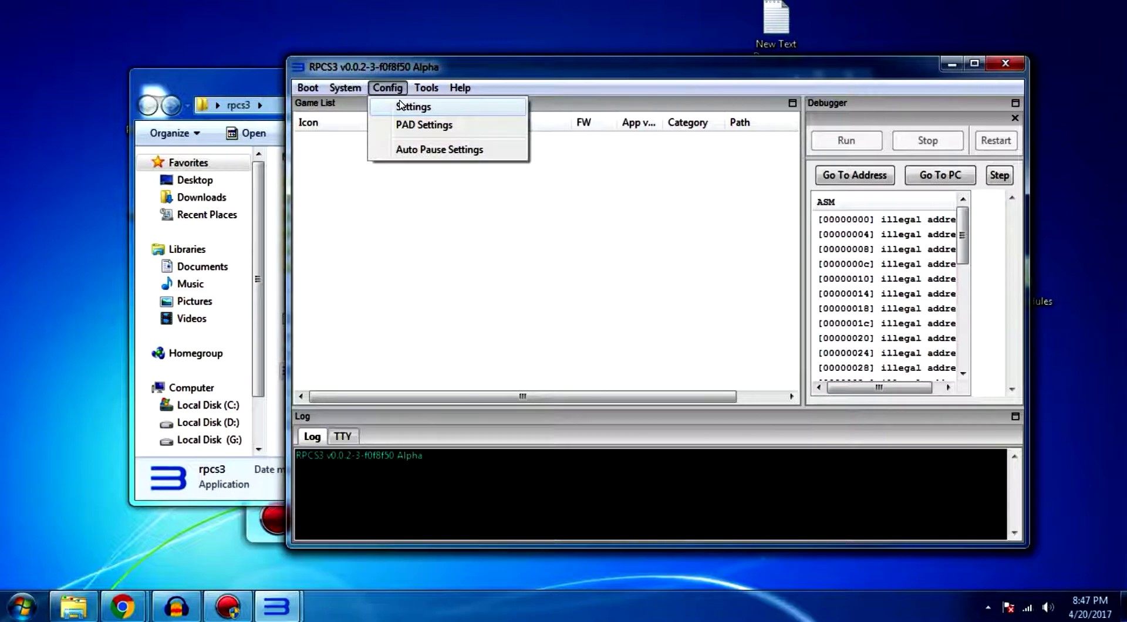
left_click(401, 106)
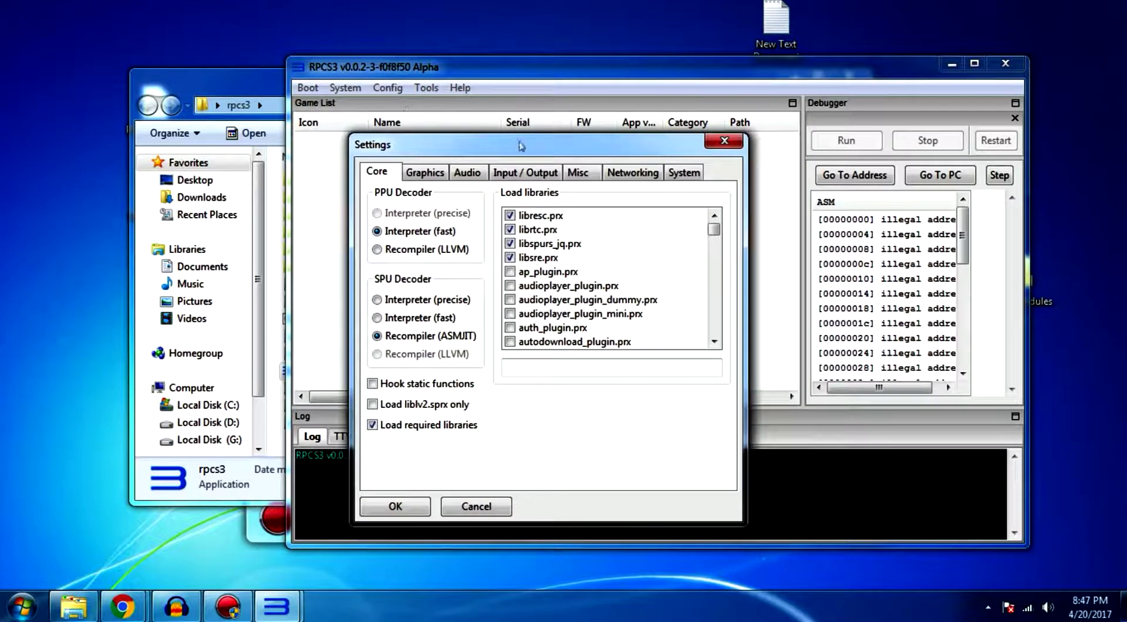
double_click(776, 23)
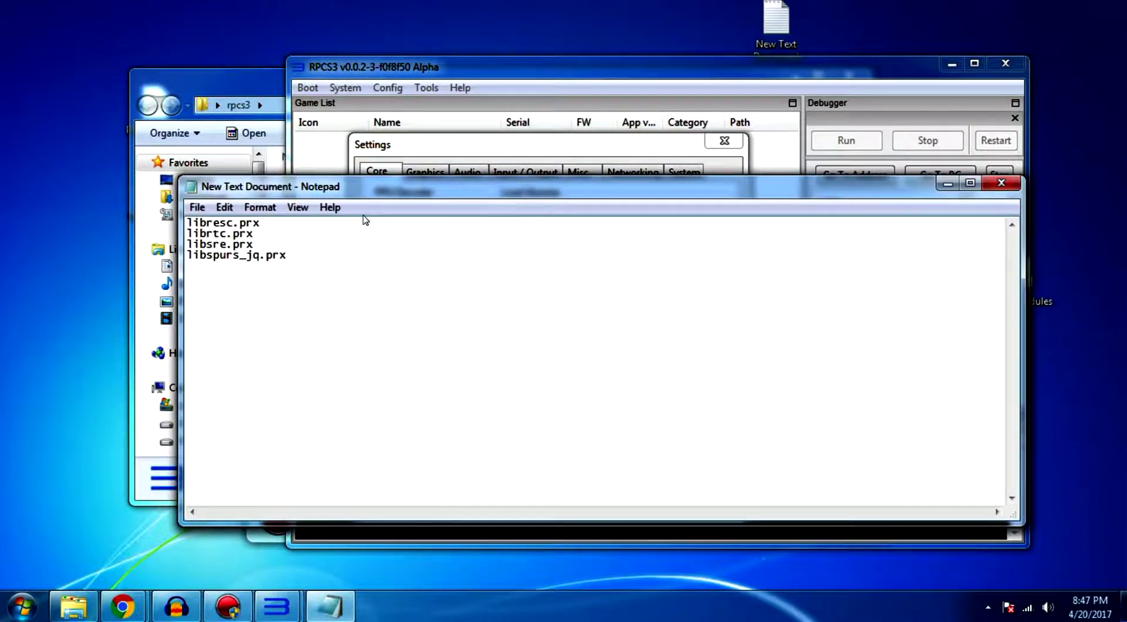
left_click_drag(376, 203, 717, 293)
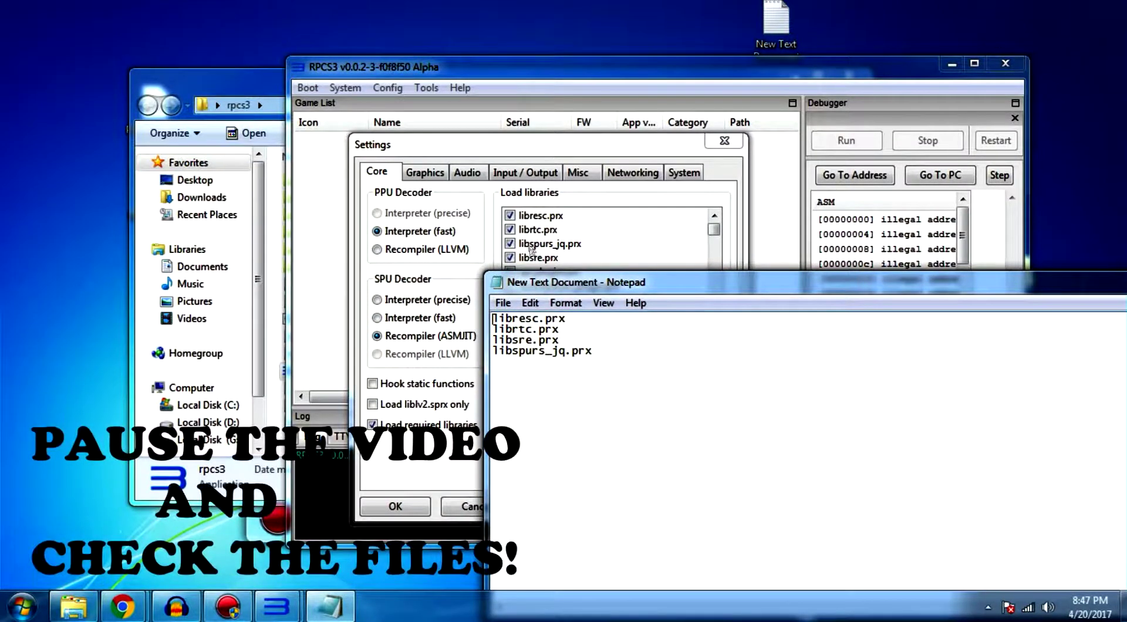
left_click_drag(605, 283, 359, 280)
left_click(1061, 276)
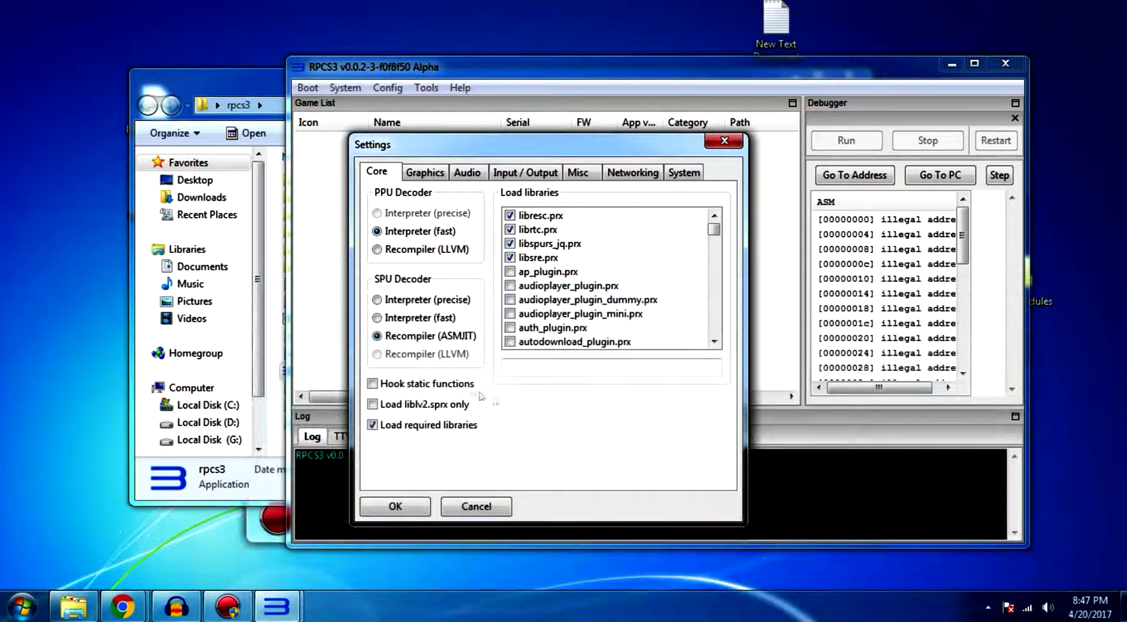
Keep OpenGL as renderer and 16x9 as aspect ratio in the Graphics settings
left_click(438, 172)
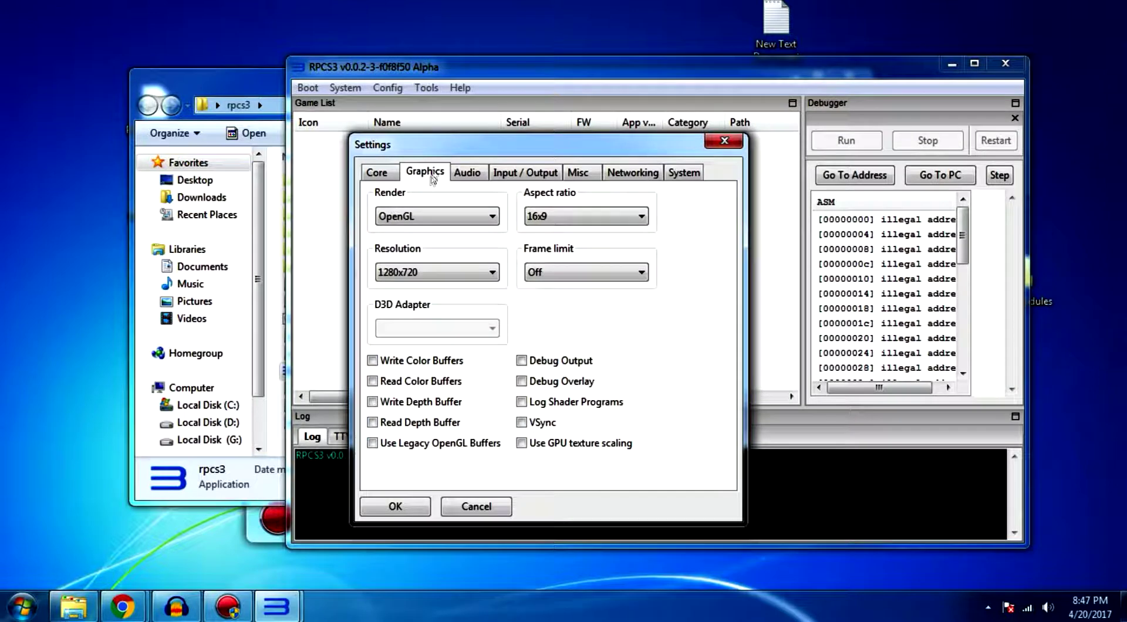
left_click(413, 214)
left_click(412, 215)
left_click(584, 219)
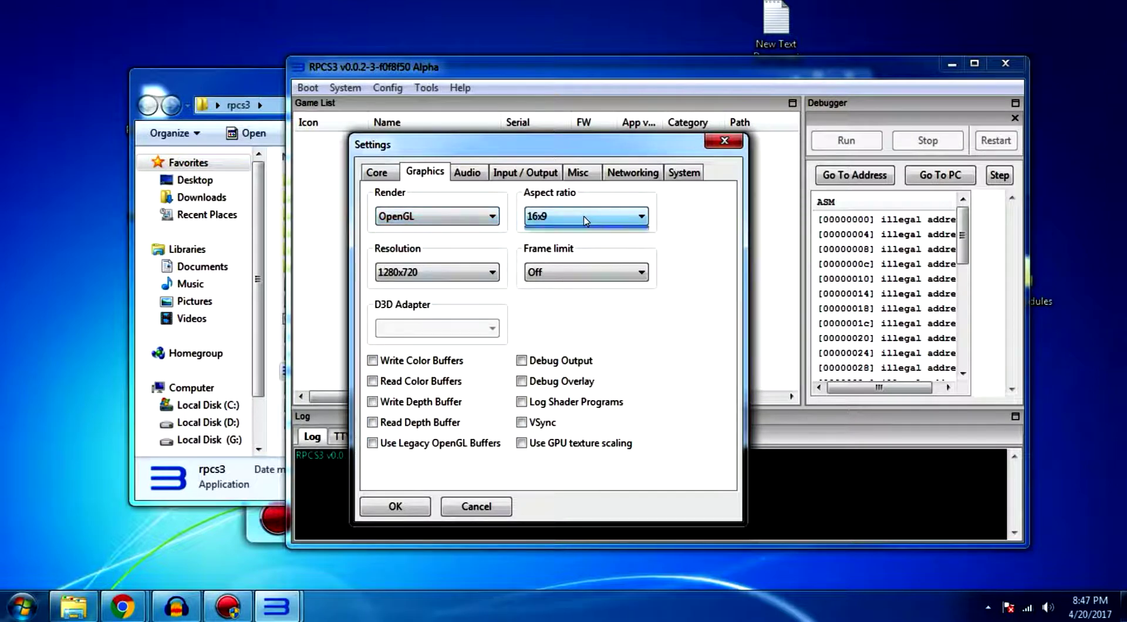
left_click(585, 220)
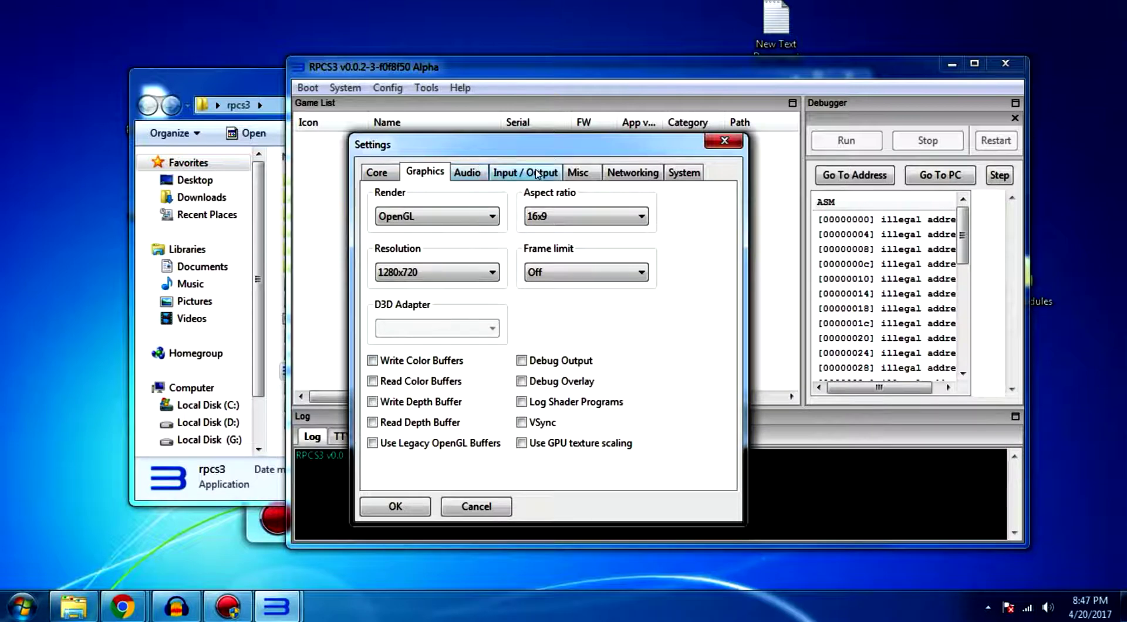
Keep English (US) as the system language and save the settings with OK
left_click(536, 173)
left_click(587, 173)
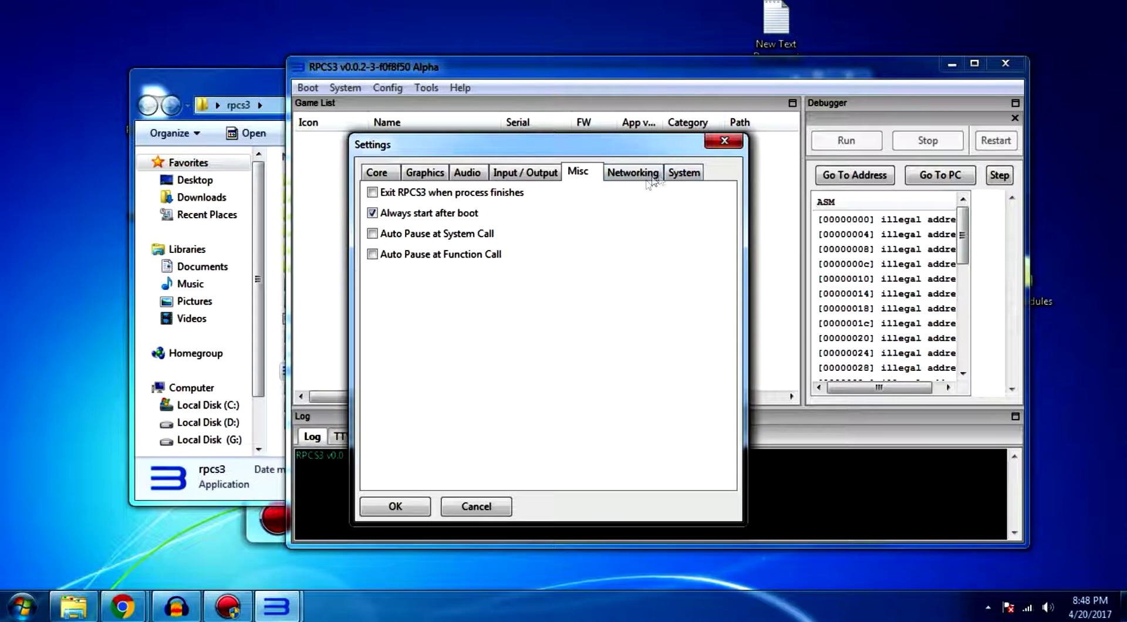
left_click(681, 173)
left_click(414, 236)
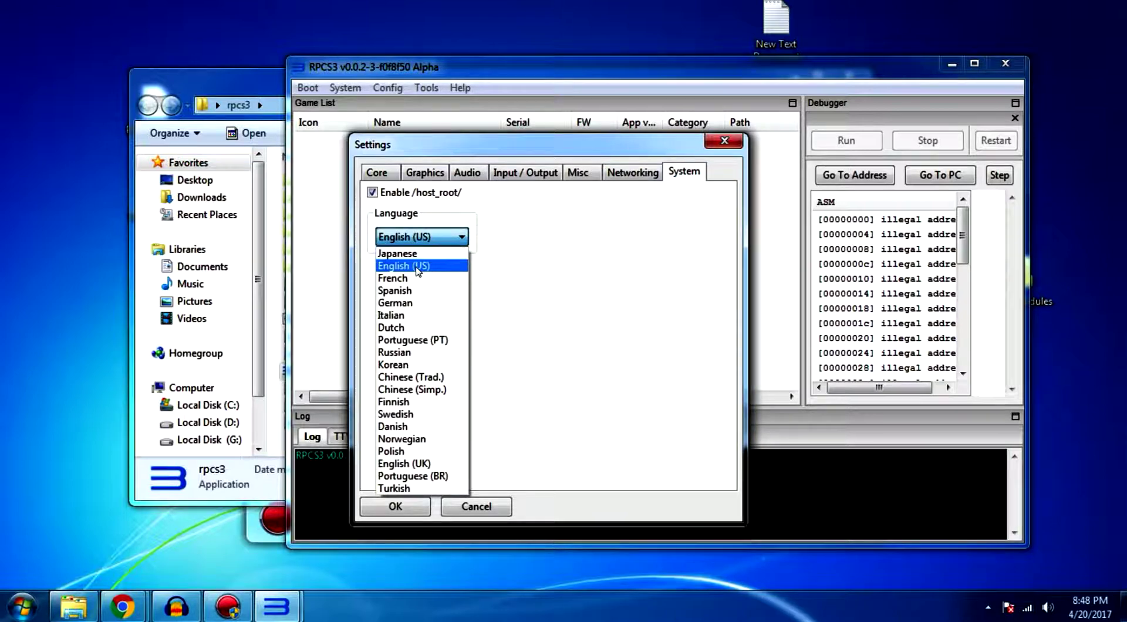
left_click(417, 267)
left_click(401, 508)
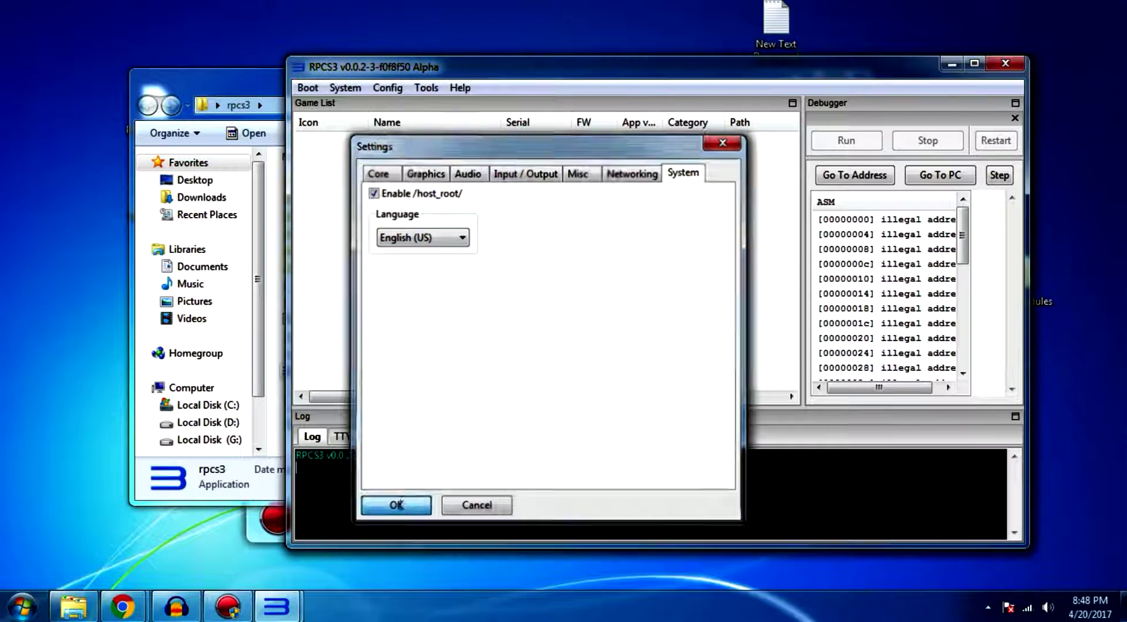
Check the Boot menu, then minimize RPCS3 and the rpcs3 folder window
left_click(308, 88)
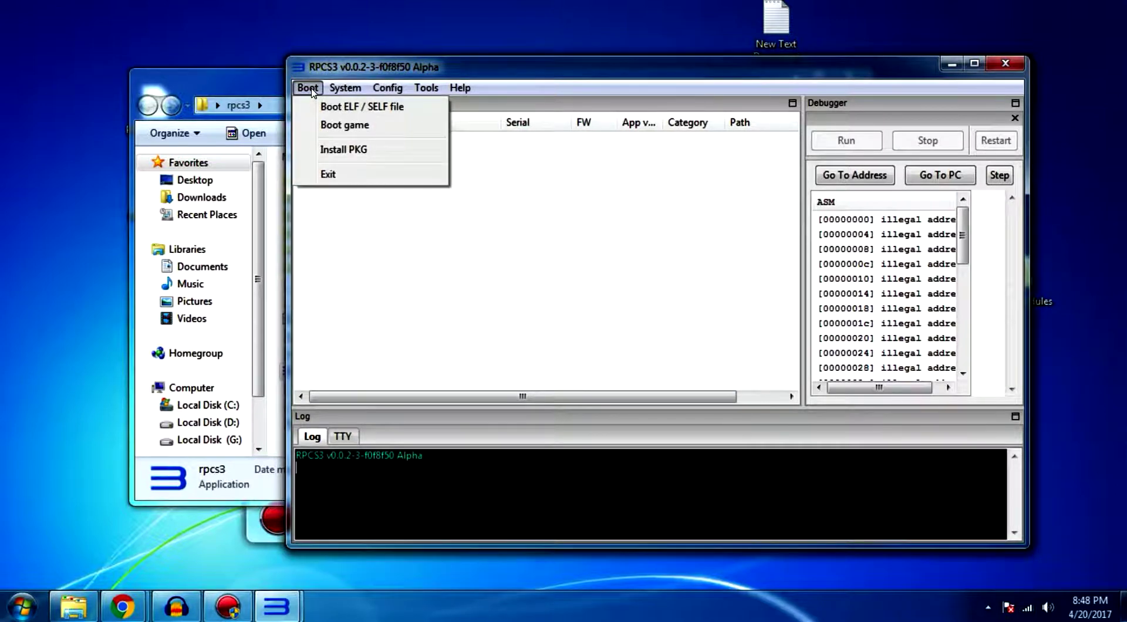
left_click(434, 269)
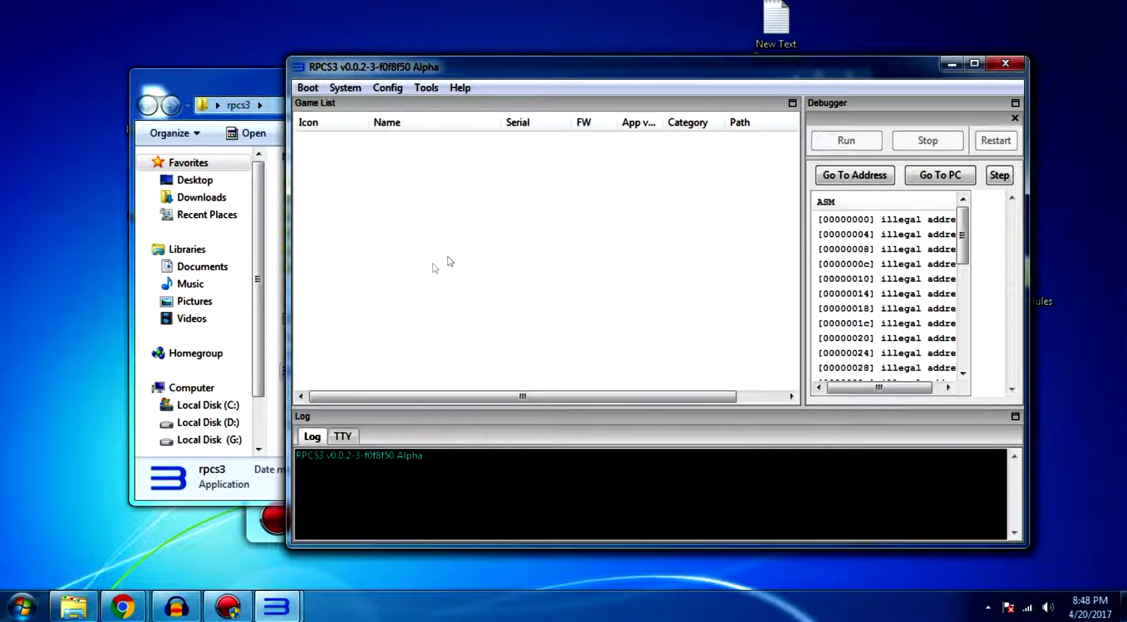
left_click(953, 63)
left_click(793, 75)
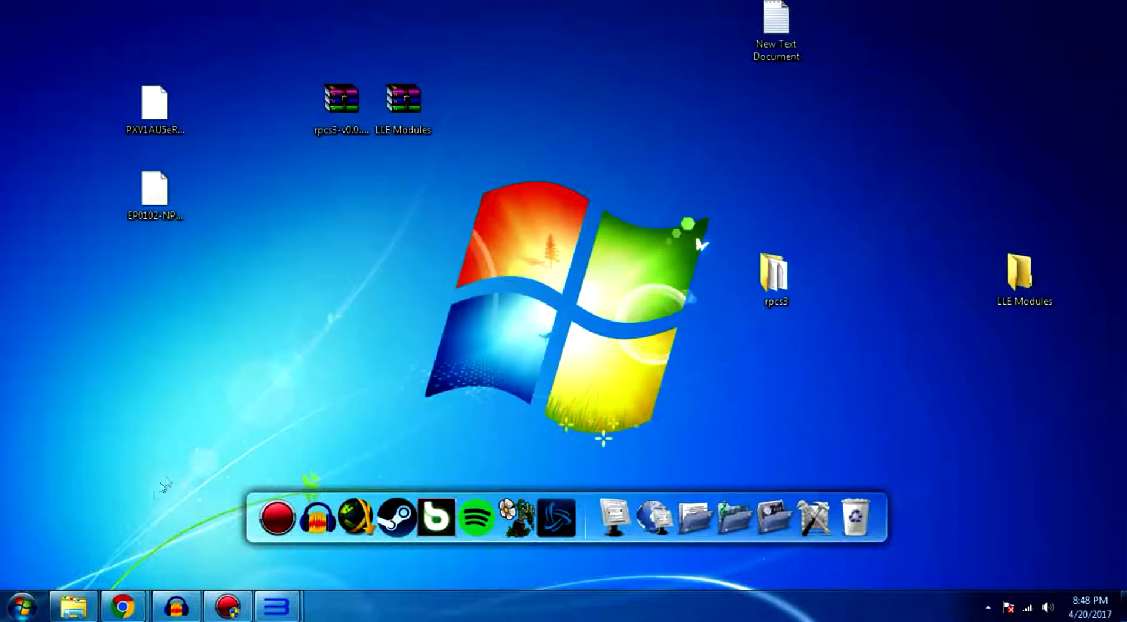
mouse_move(114, 598)
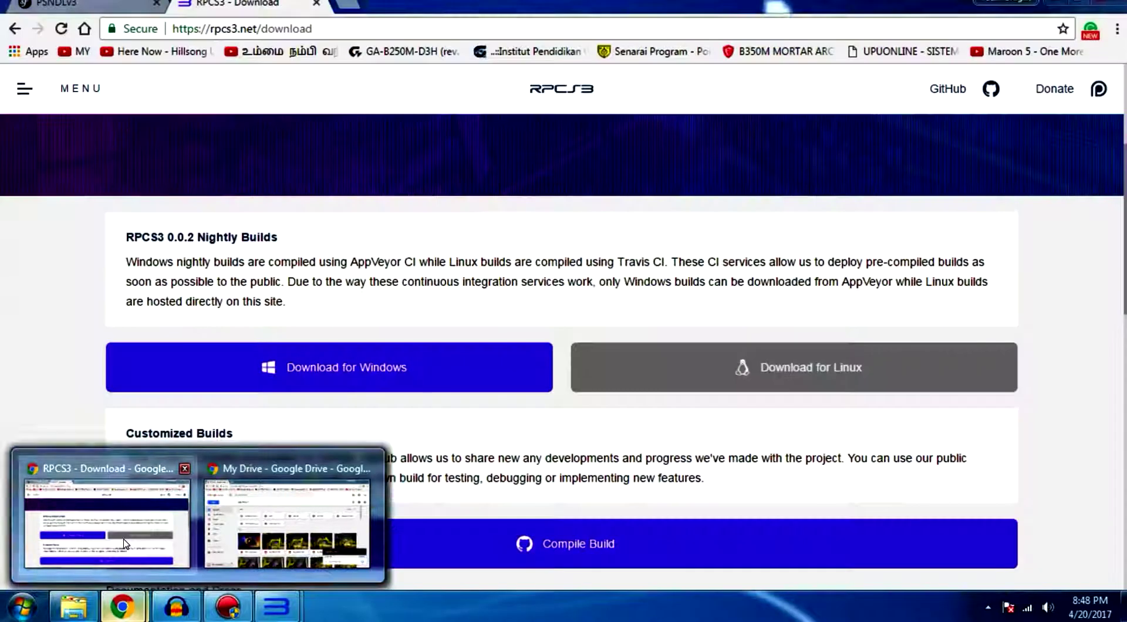
Search PSNDL's packages for "street fighter 2"
left_click(125, 544)
left_click(88, 5)
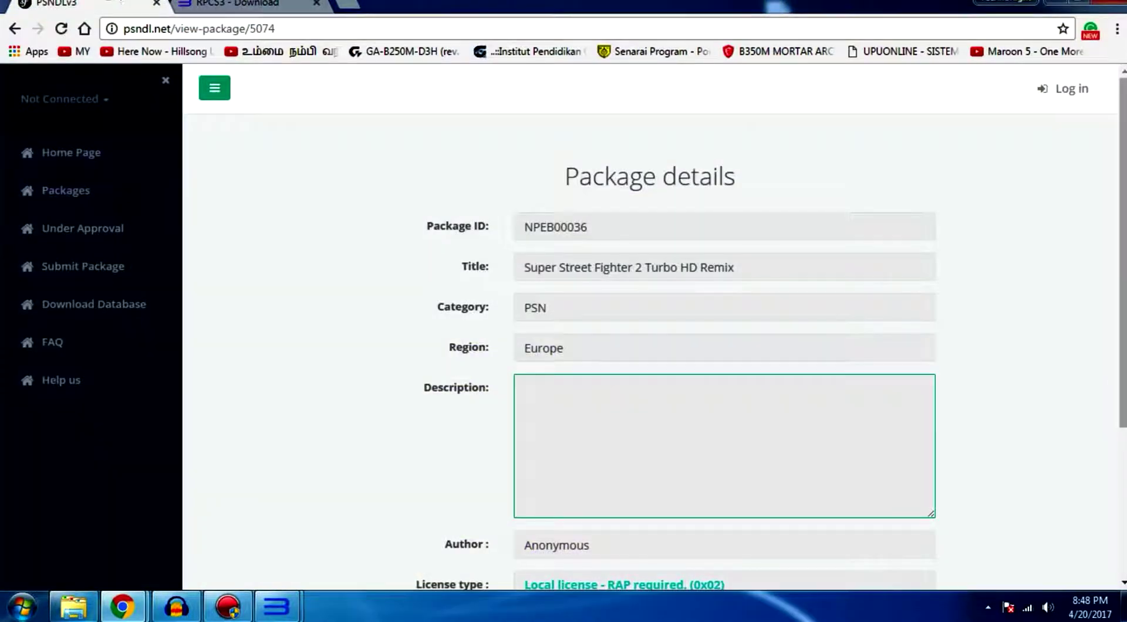
left_click(70, 153)
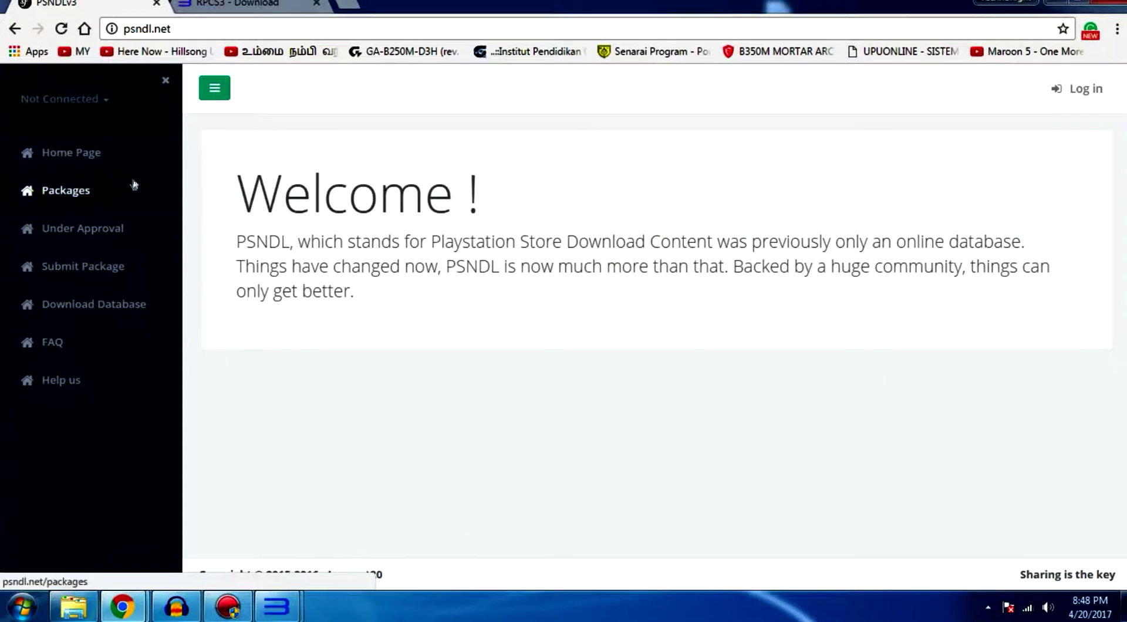
left_click(134, 185)
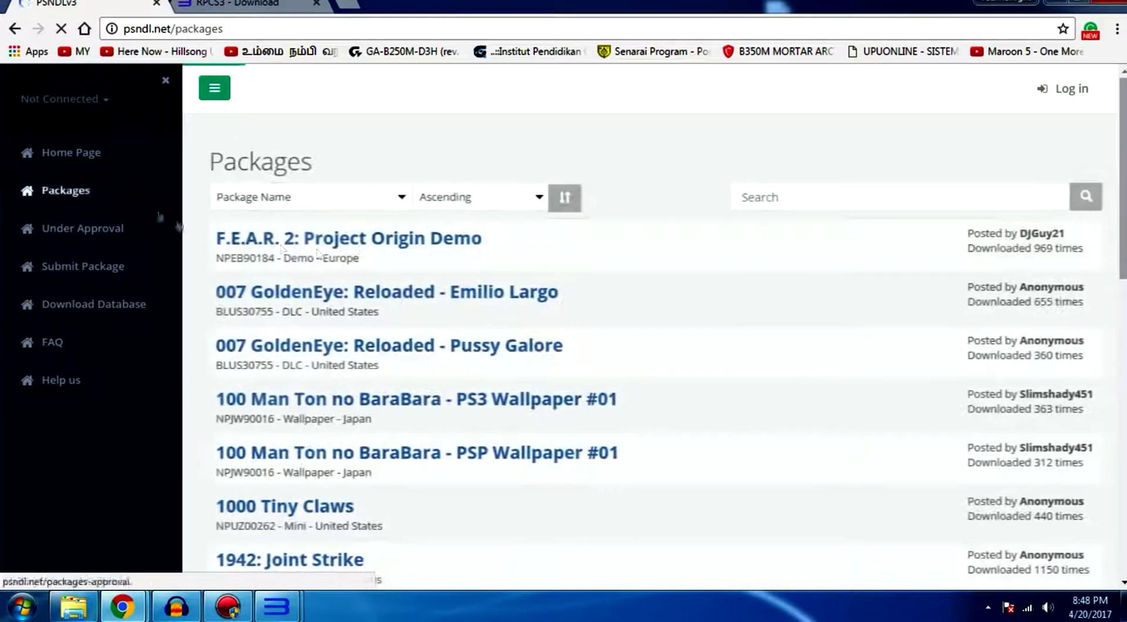
left_click(778, 198)
type("street fighter 2")
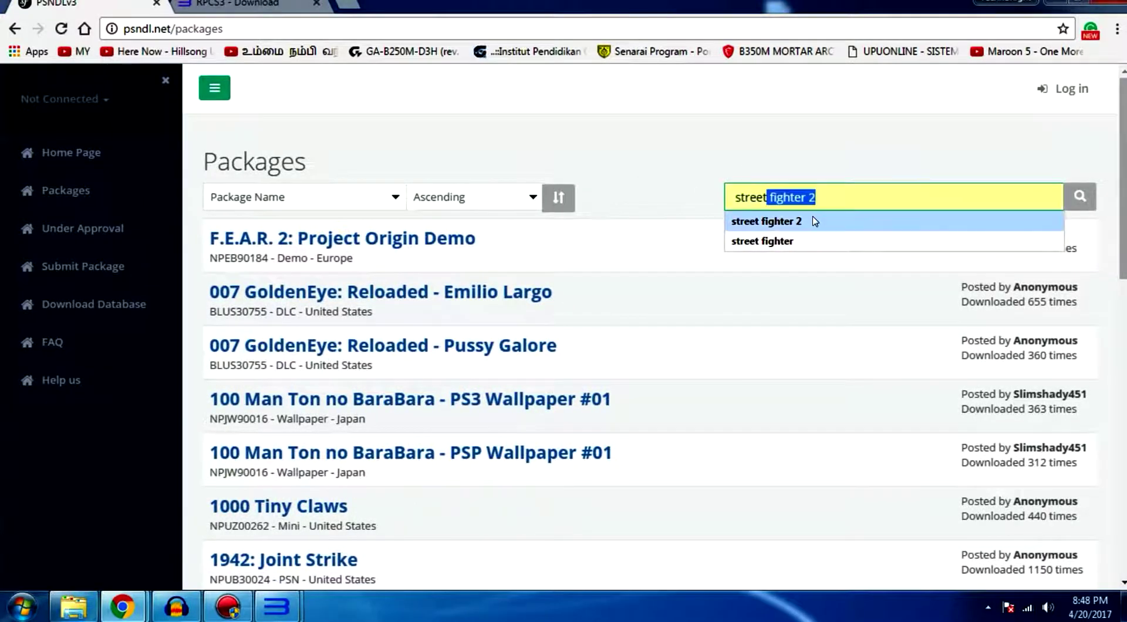
left_click(815, 221)
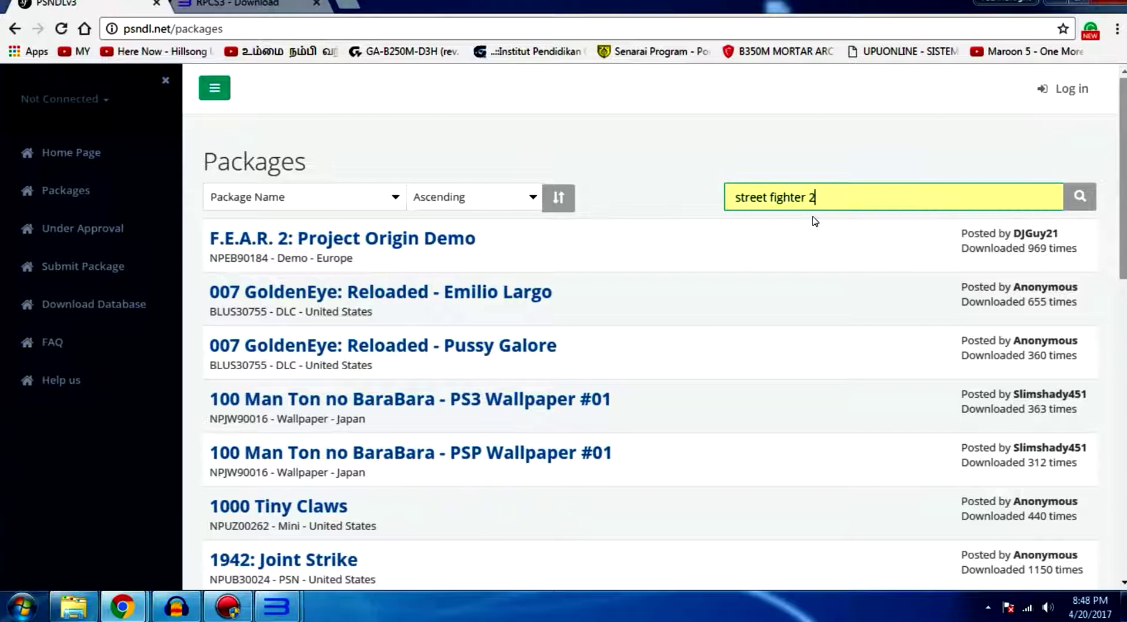
left_click(1081, 196)
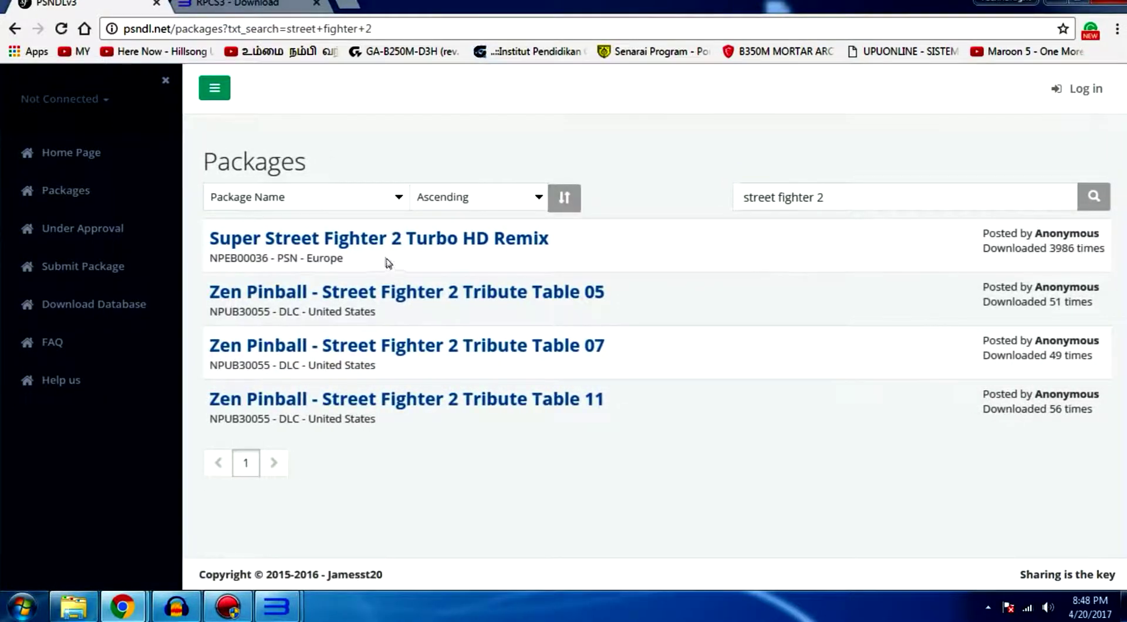
Open the Super Street Fighter 2 Turbo HD Remix Europe package page and its download options
left_click(469, 242)
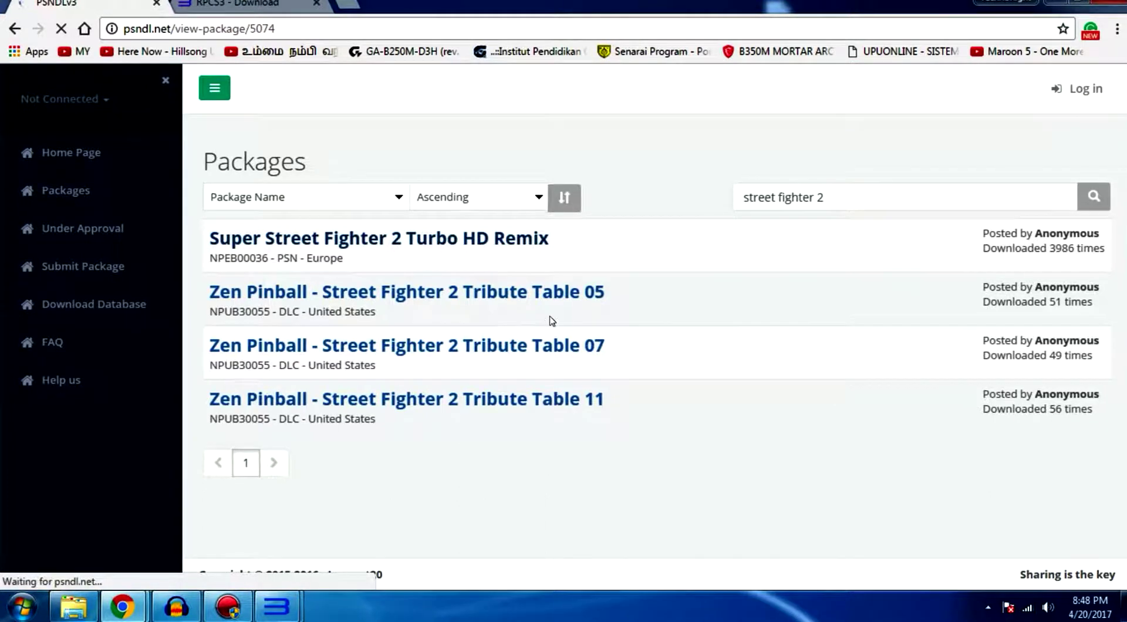
scroll(558, 316, "down", 1)
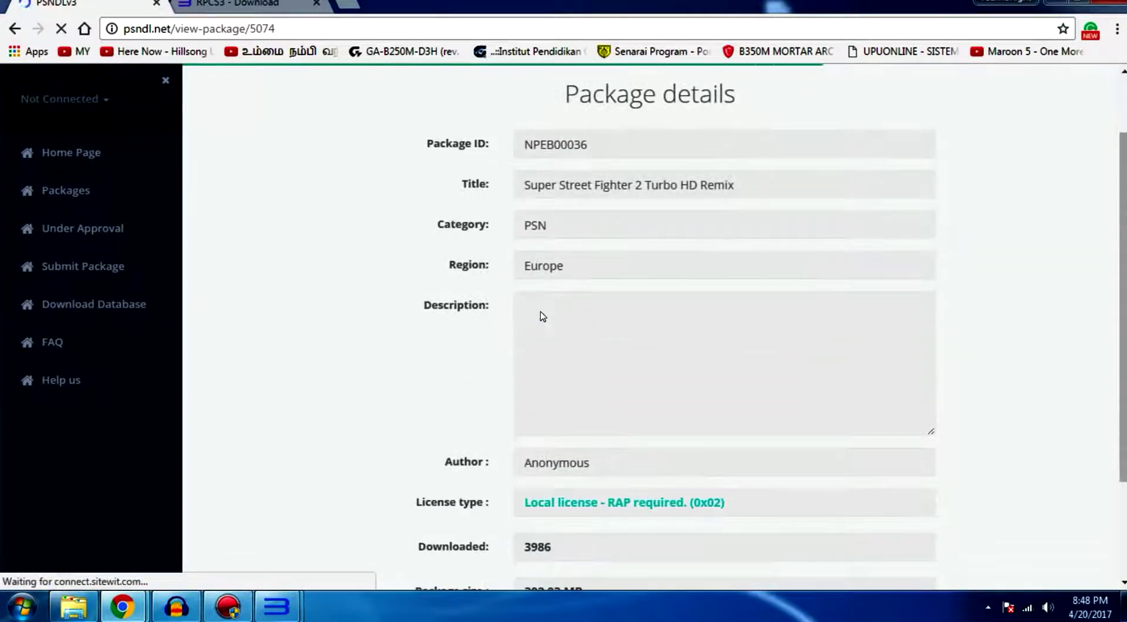
left_click_drag(593, 262, 528, 260)
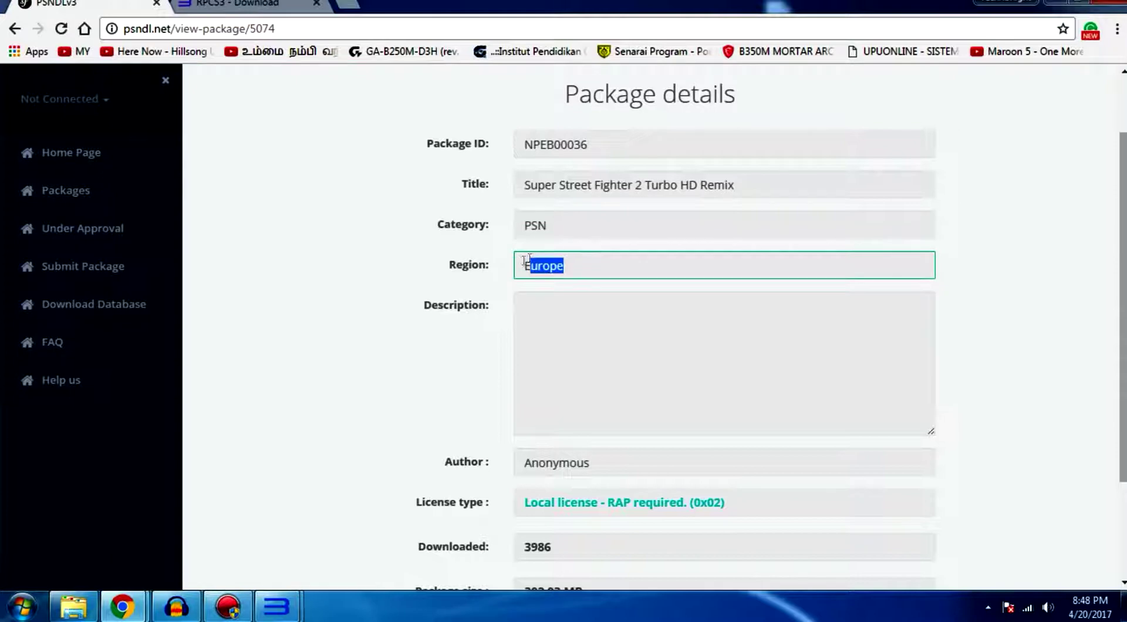
left_click(599, 269)
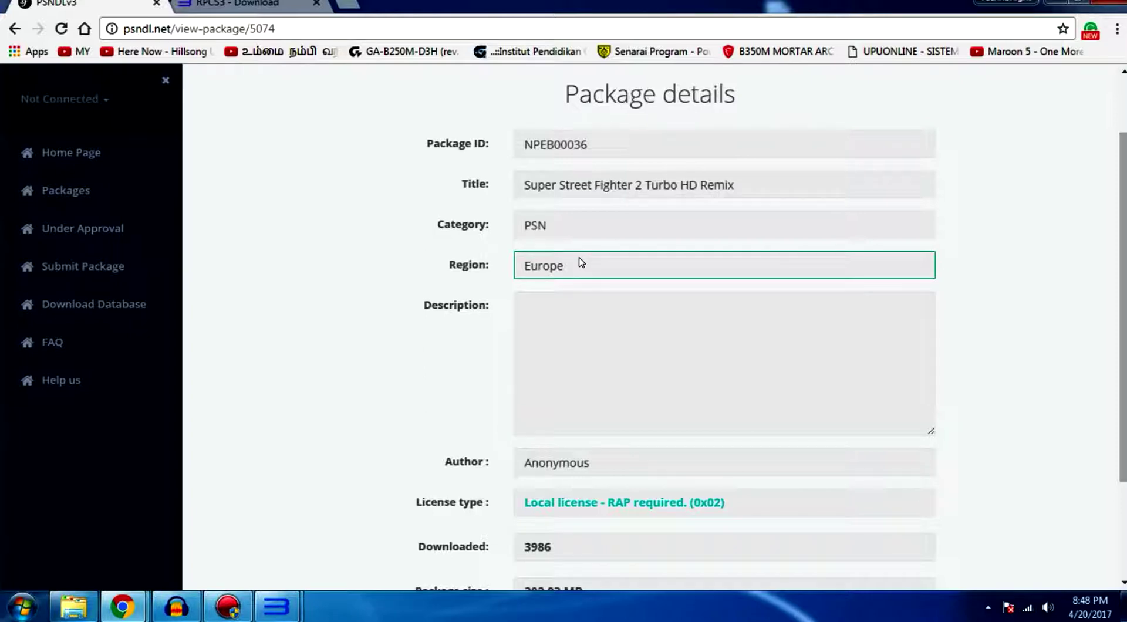
left_click_drag(540, 269, 574, 270)
left_click(607, 270)
scroll(662, 239, "down", 3)
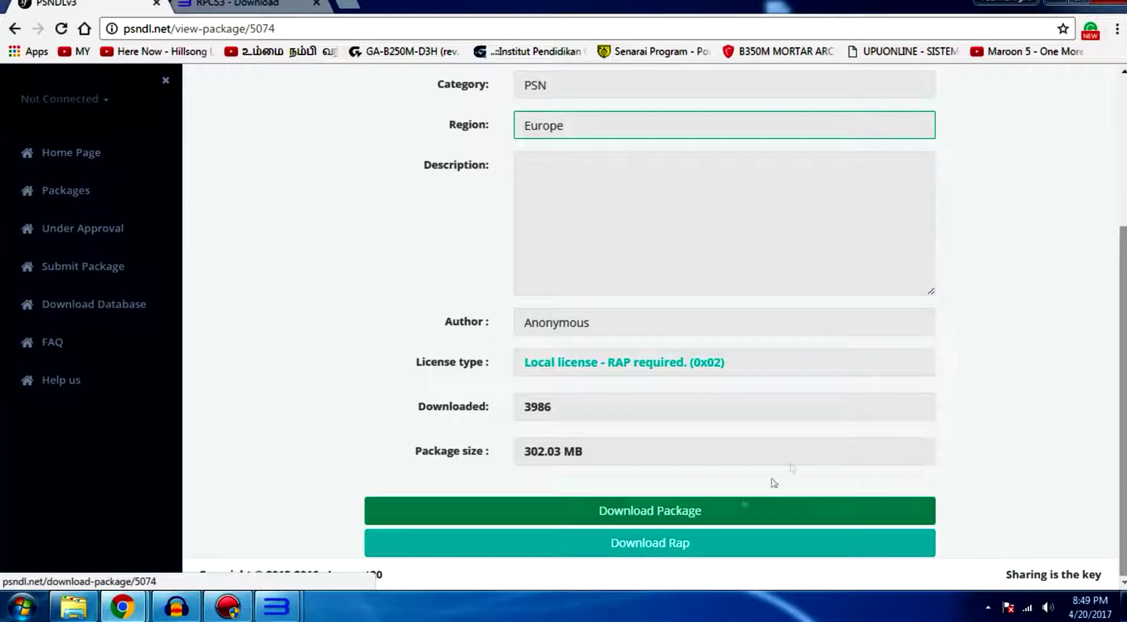
Check the downloaded .pkg and .rap files on the desktop and bring up an RPCS3 window
left_click(1057, 2)
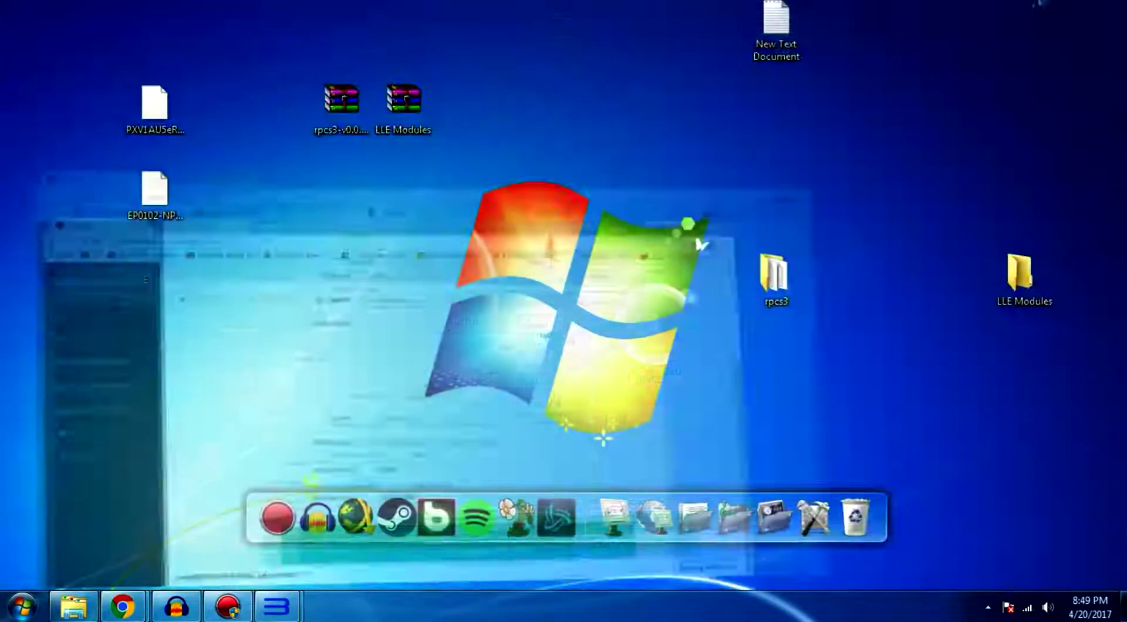
left_click_drag(112, 280, 253, 227)
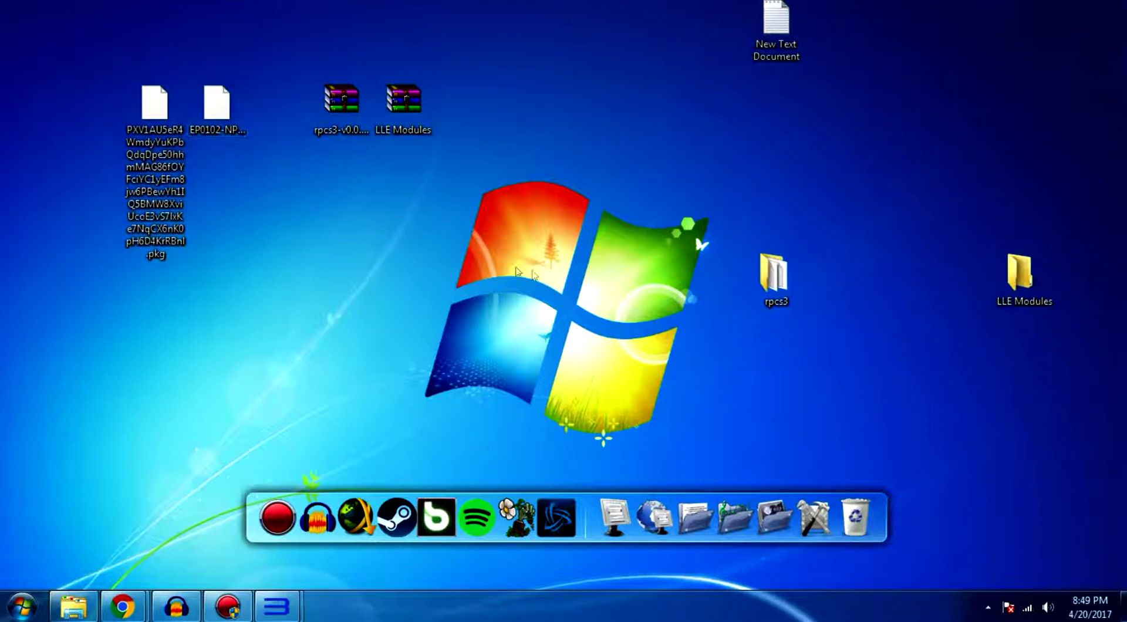
mouse_move(276, 606)
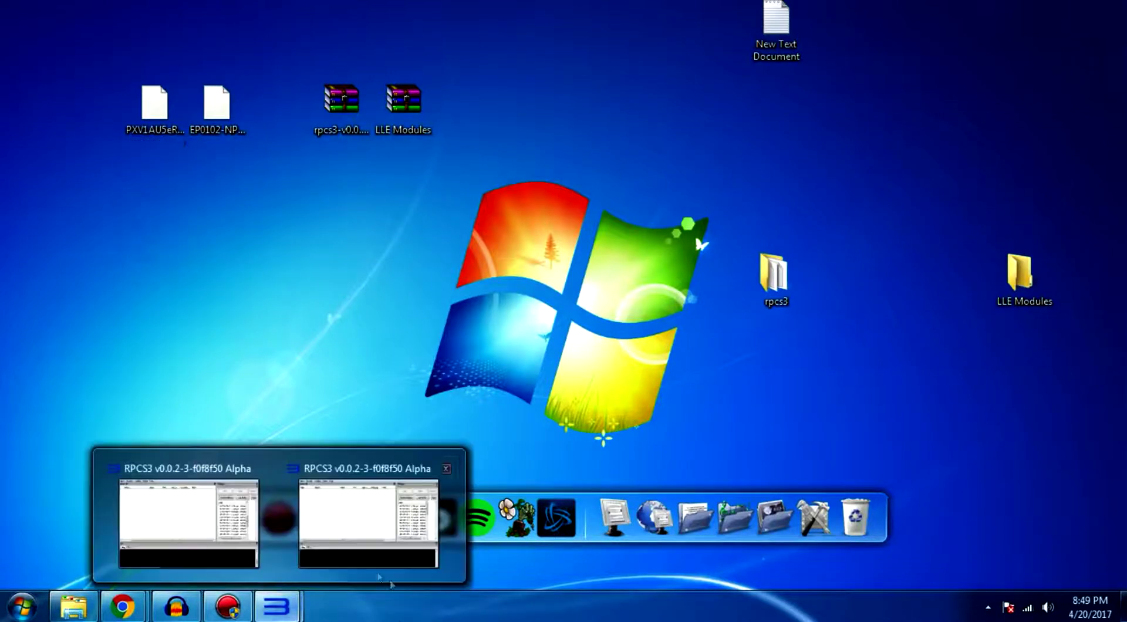
left_click(330, 543)
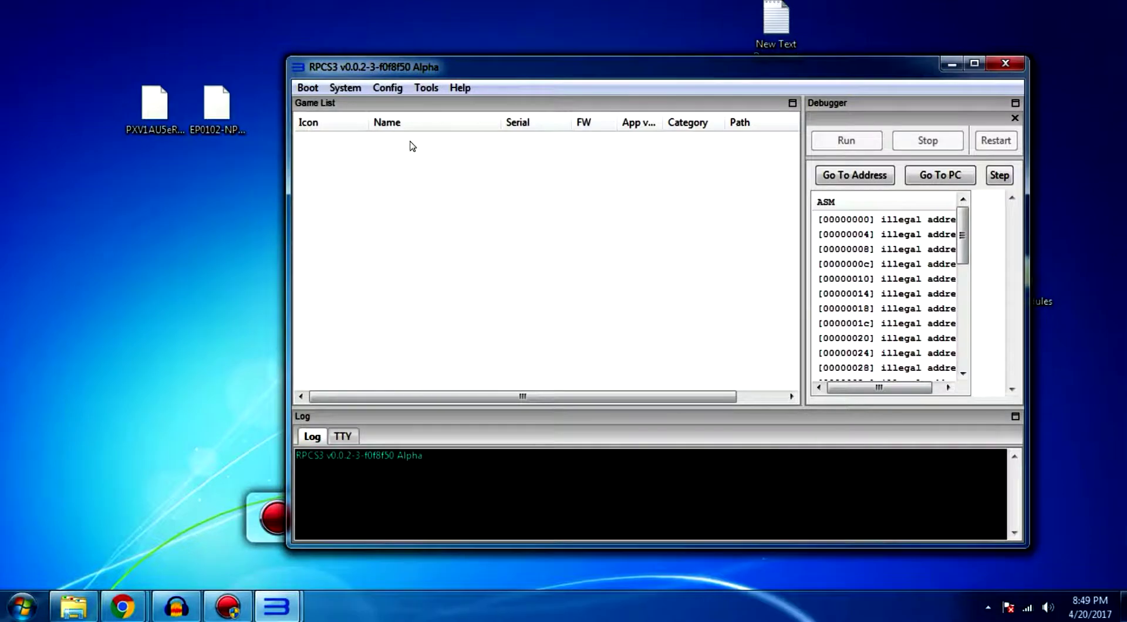
left_click_drag(411, 67, 400, 46)
Close the duplicate RPCS3 window so only one remains open
mouse_move(276, 606)
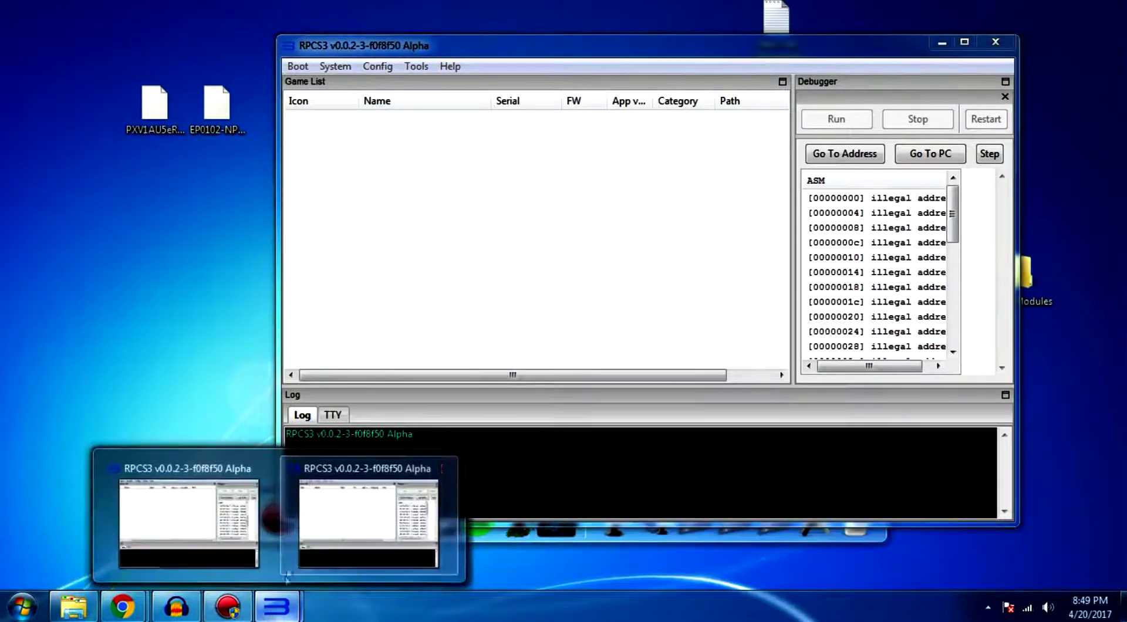
left_click(188, 522)
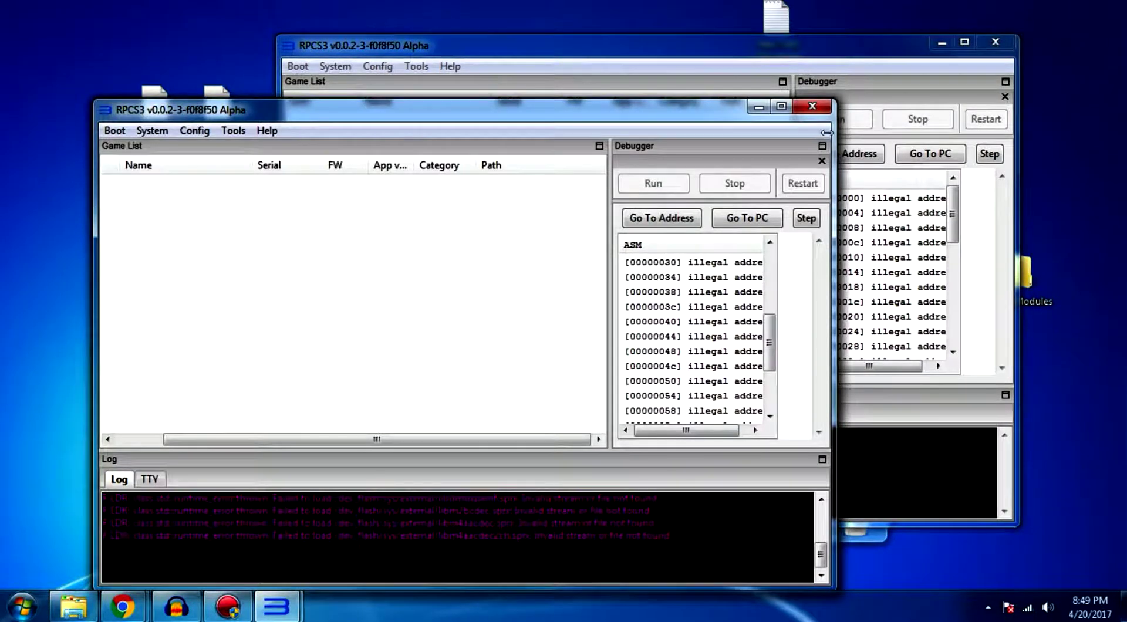
left_click(820, 112)
left_click_drag(524, 54, 540, 55)
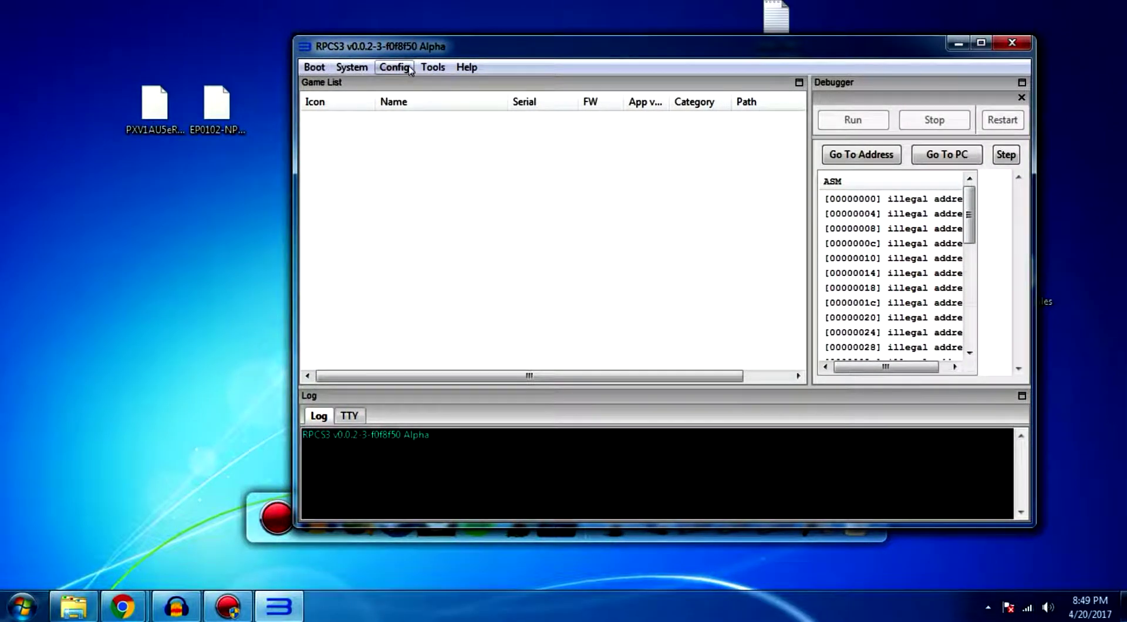
Open the rpcs3\dev_hdd0\home\00000001\exdata folder
left_click(959, 43)
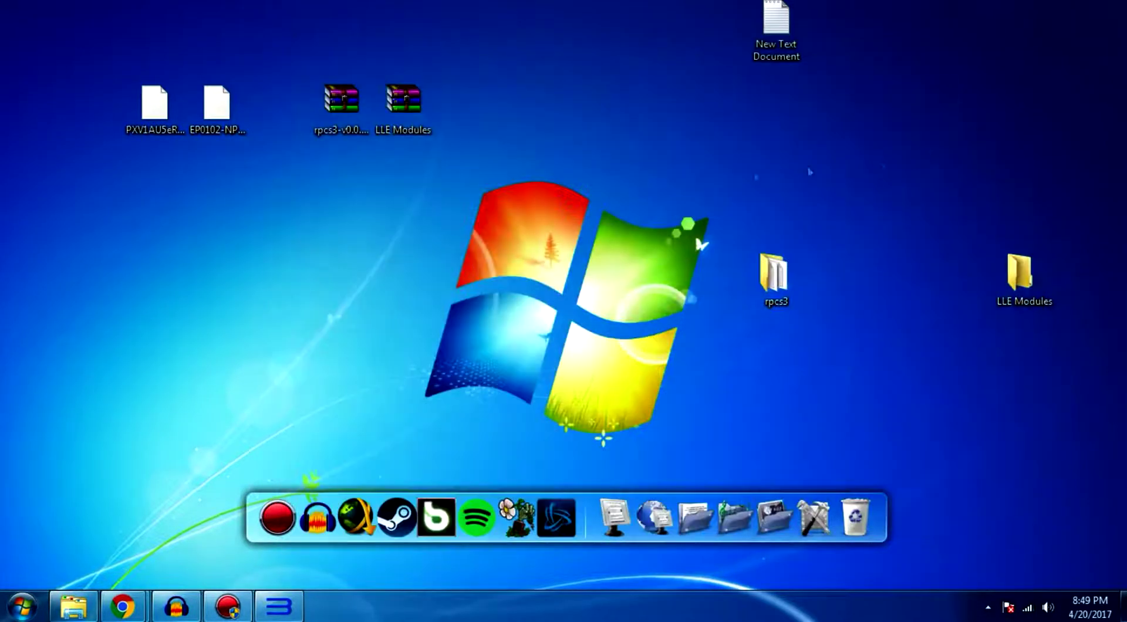
double_click(769, 297)
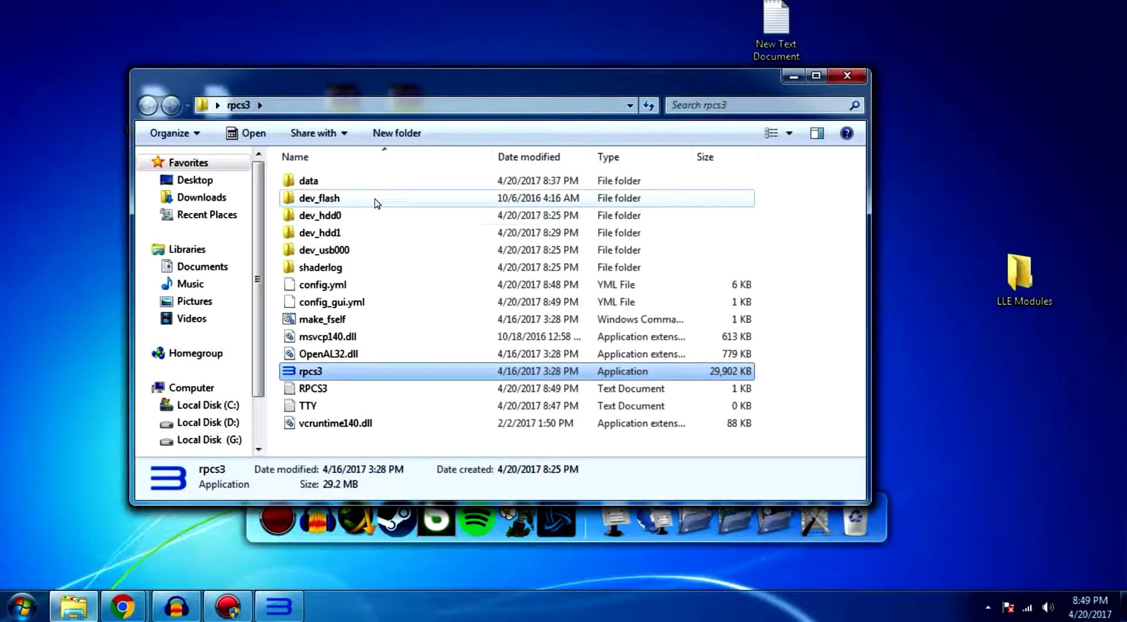
double_click(372, 215)
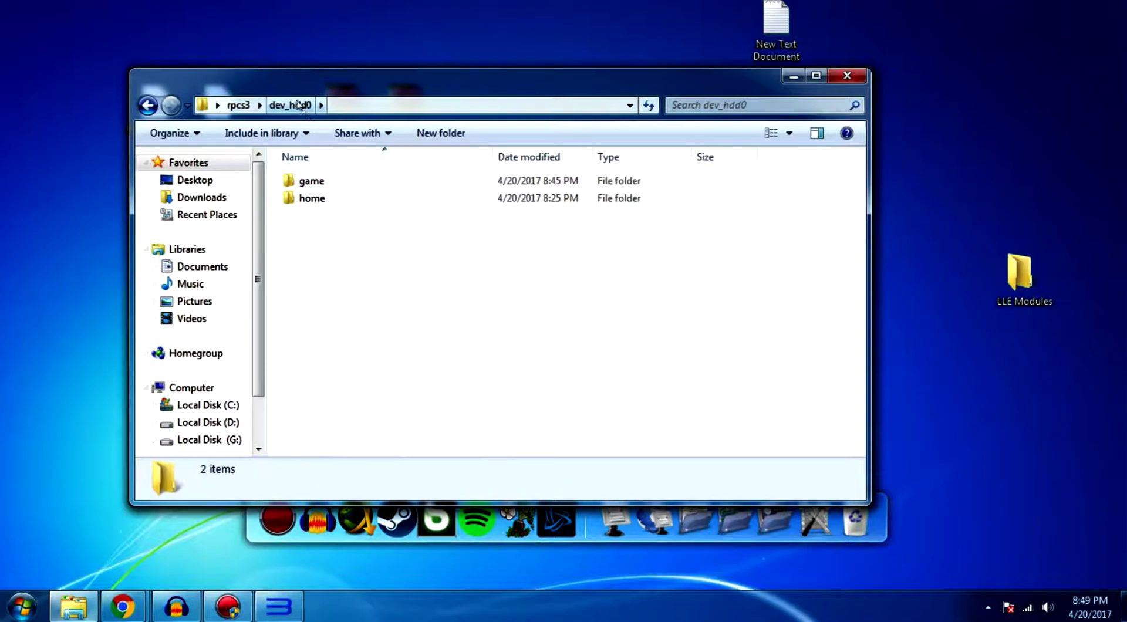
double_click(338, 202)
double_click(339, 182)
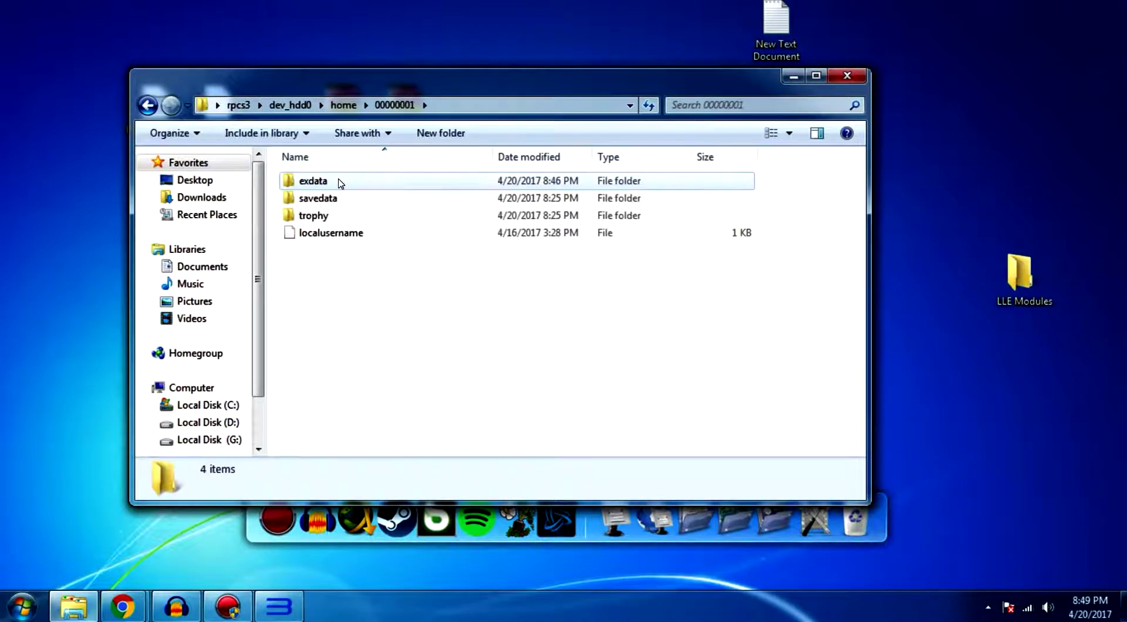
left_click(340, 183)
double_click(338, 182)
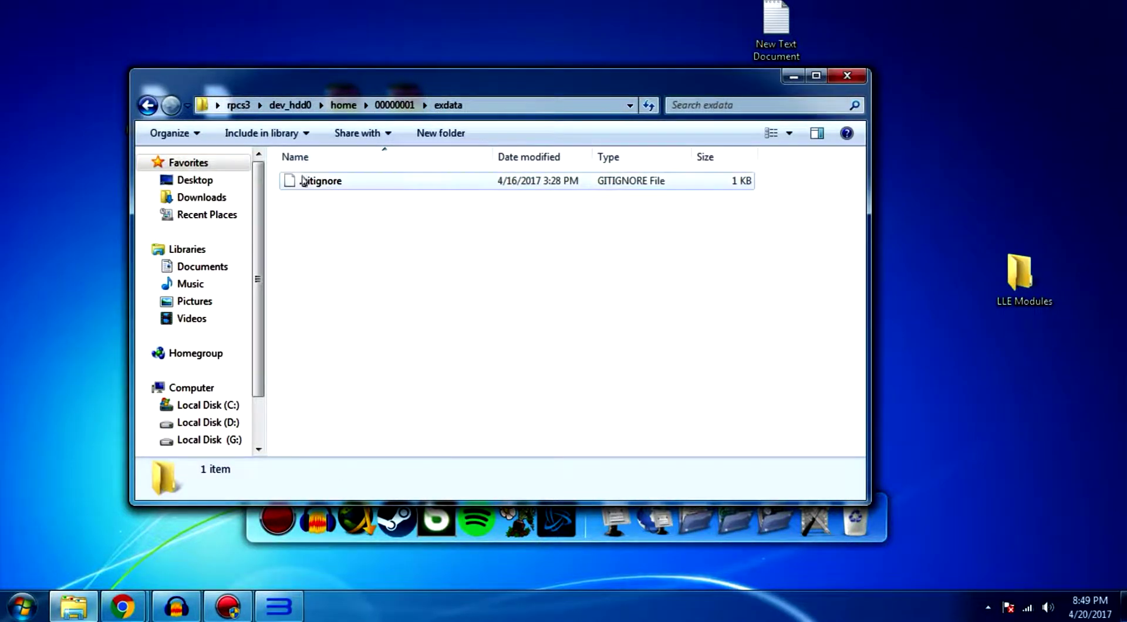
Move the EP0102 .rap file from the desktop into exdata, then close the window
left_click_drag(305, 84, 474, 91)
left_click(154, 106)
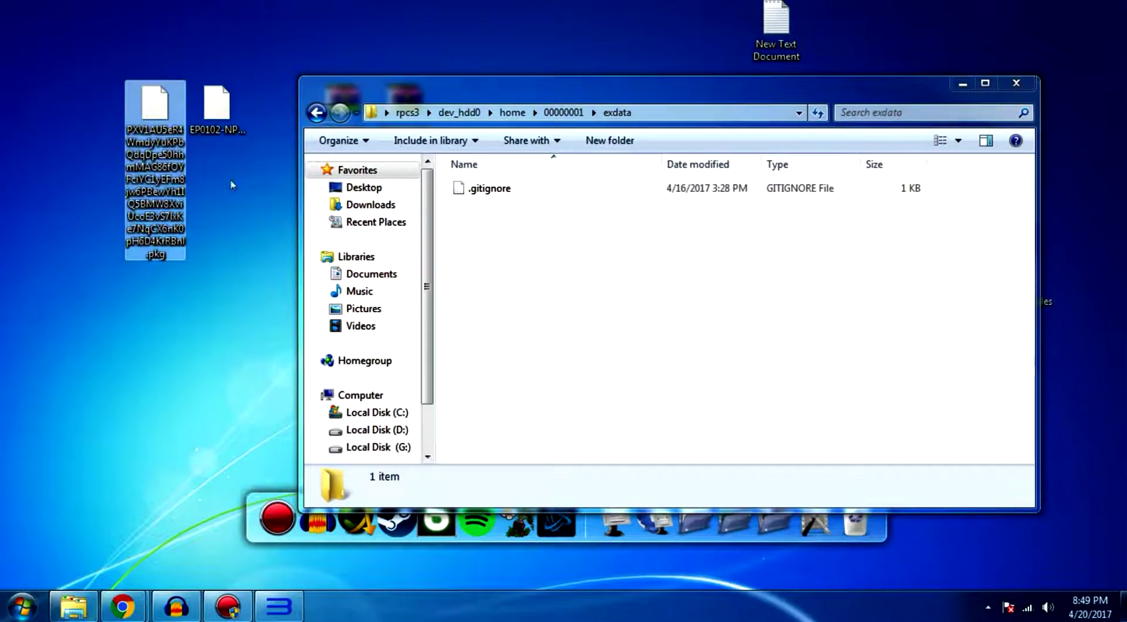
left_click(226, 141)
left_click_drag(226, 141, 645, 329)
left_click(793, 314)
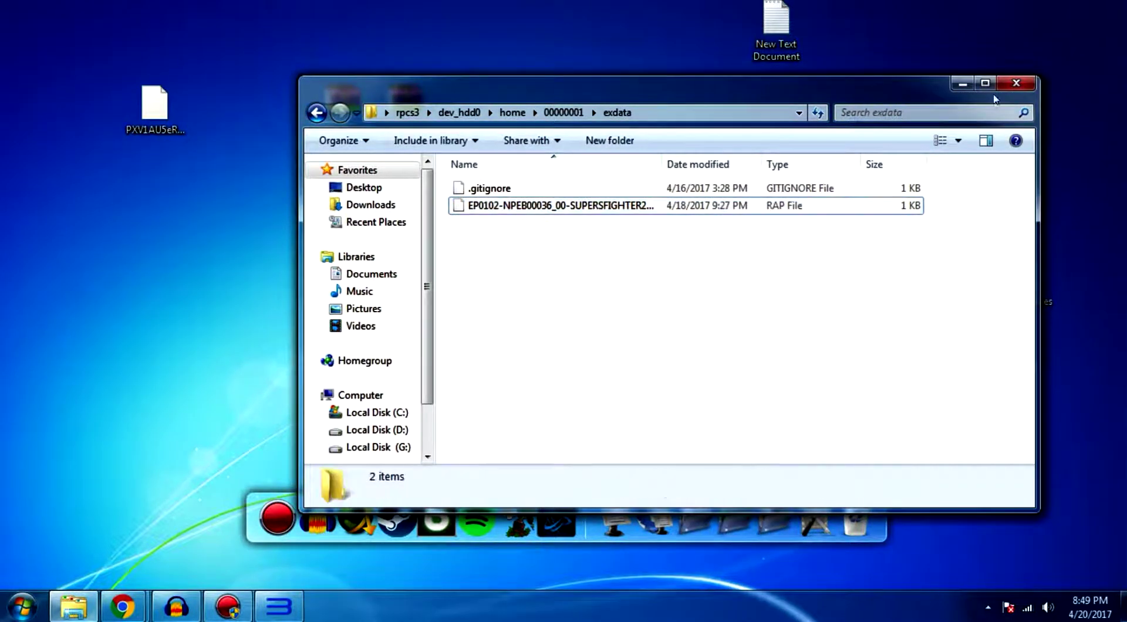
left_click(1016, 82)
right_click(502, 87)
left_click(587, 161)
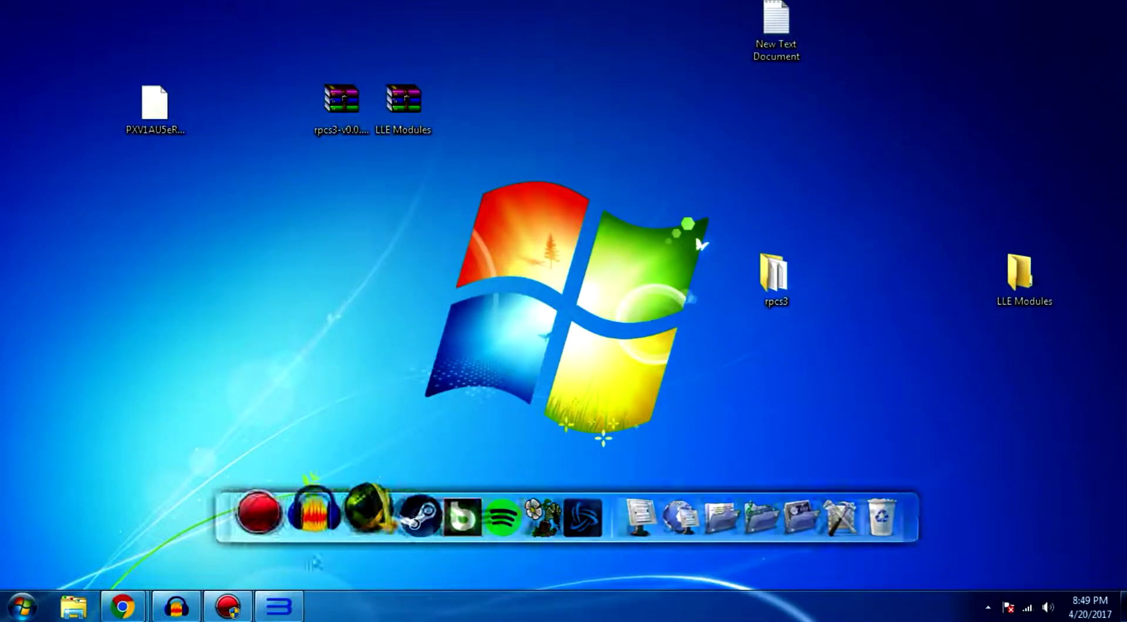
Install the game's PKG file from the desktop via Boot > Install PKG
left_click(278, 607)
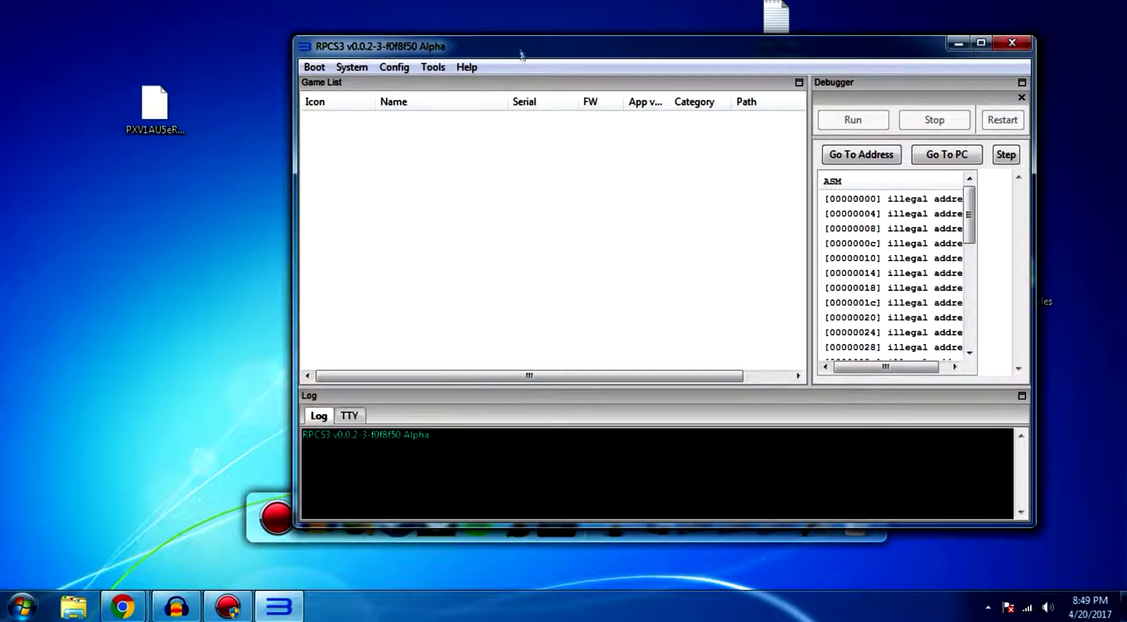
left_click(311, 67)
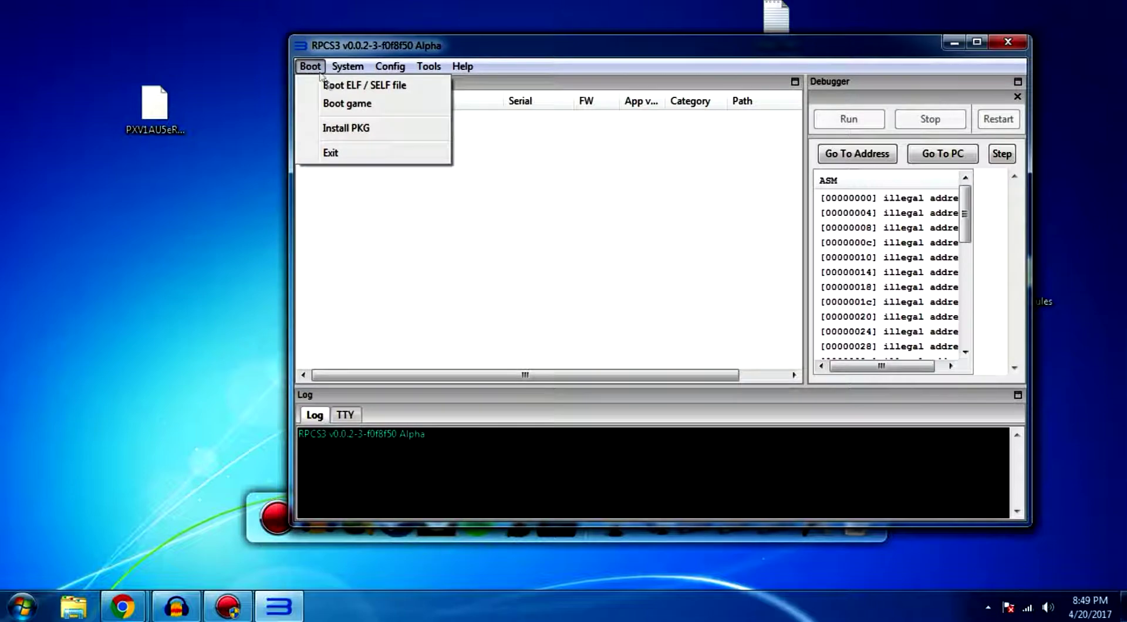
left_click(365, 131)
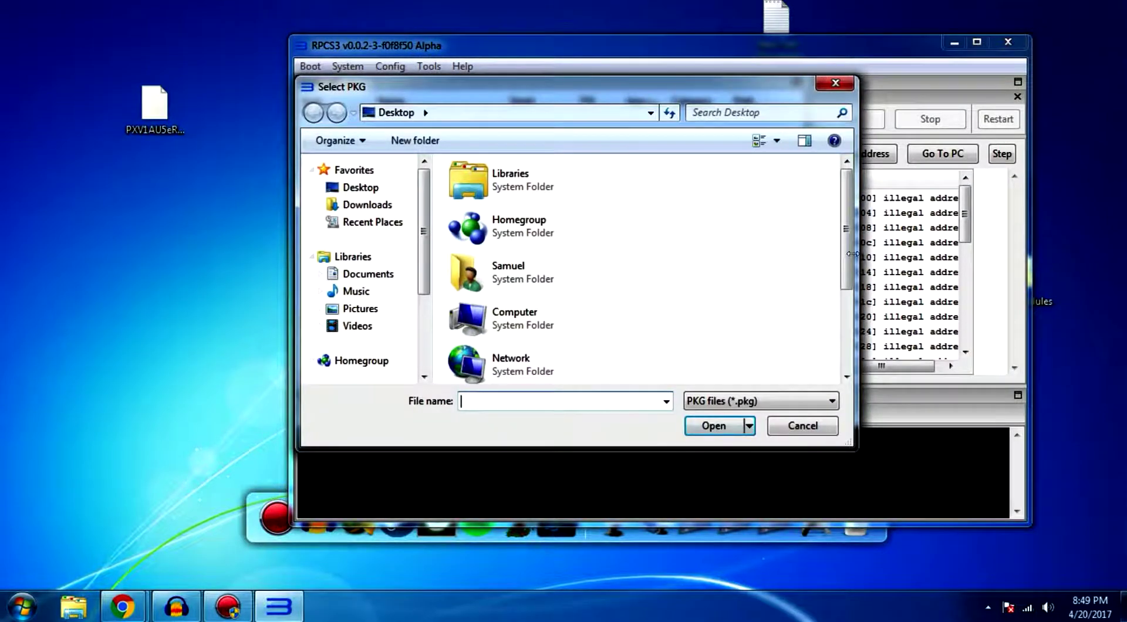
scroll(644, 323, "down", 3)
left_click(644, 358)
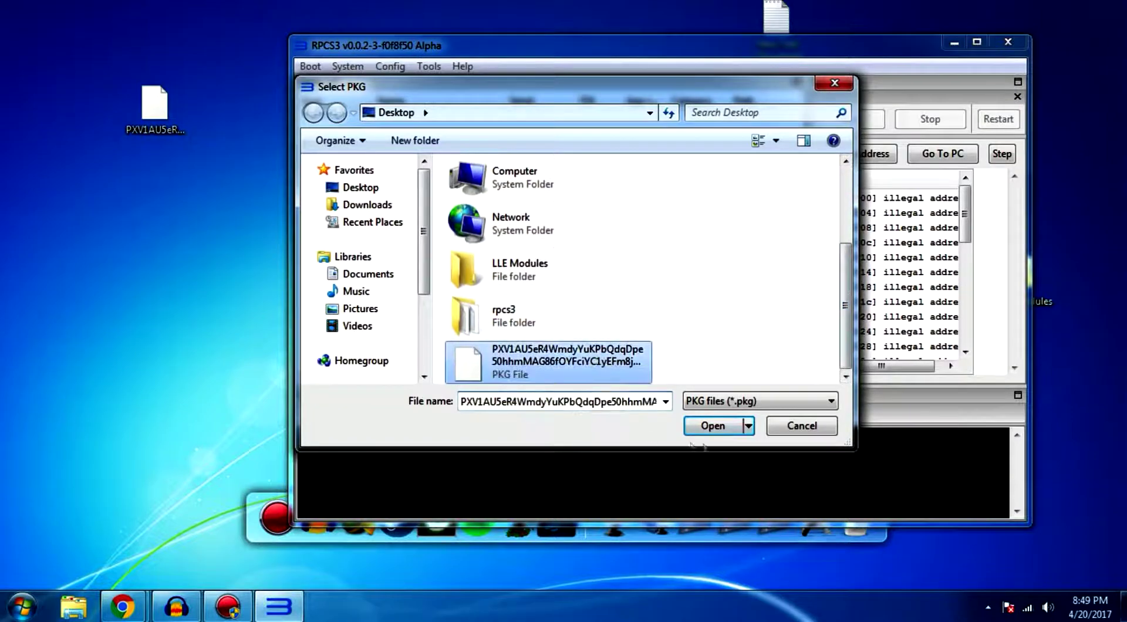
left_click(711, 427)
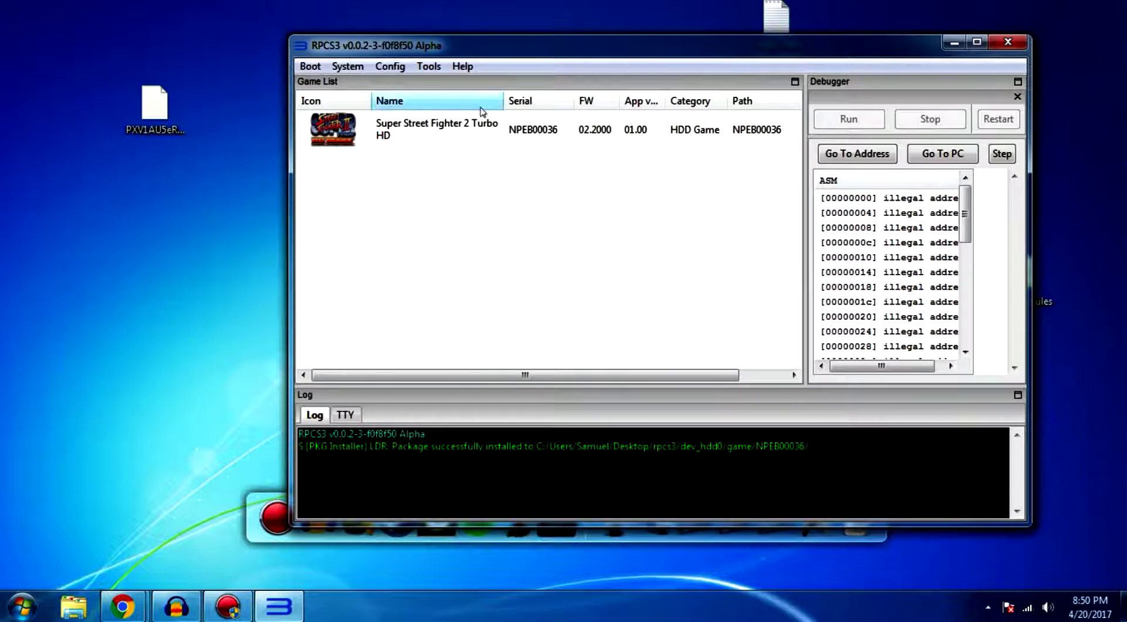
Select Super Street Fighter 2 Turbo HD in the game list and inspect the red log error
left_click(478, 122)
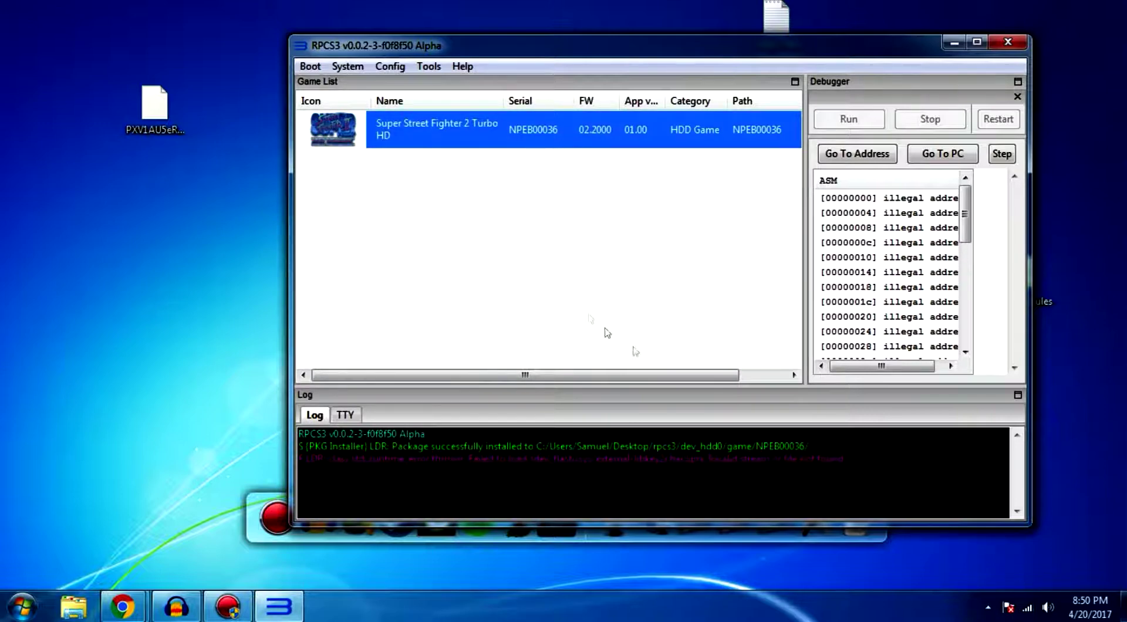
left_click_drag(627, 458, 847, 459)
left_click(299, 470)
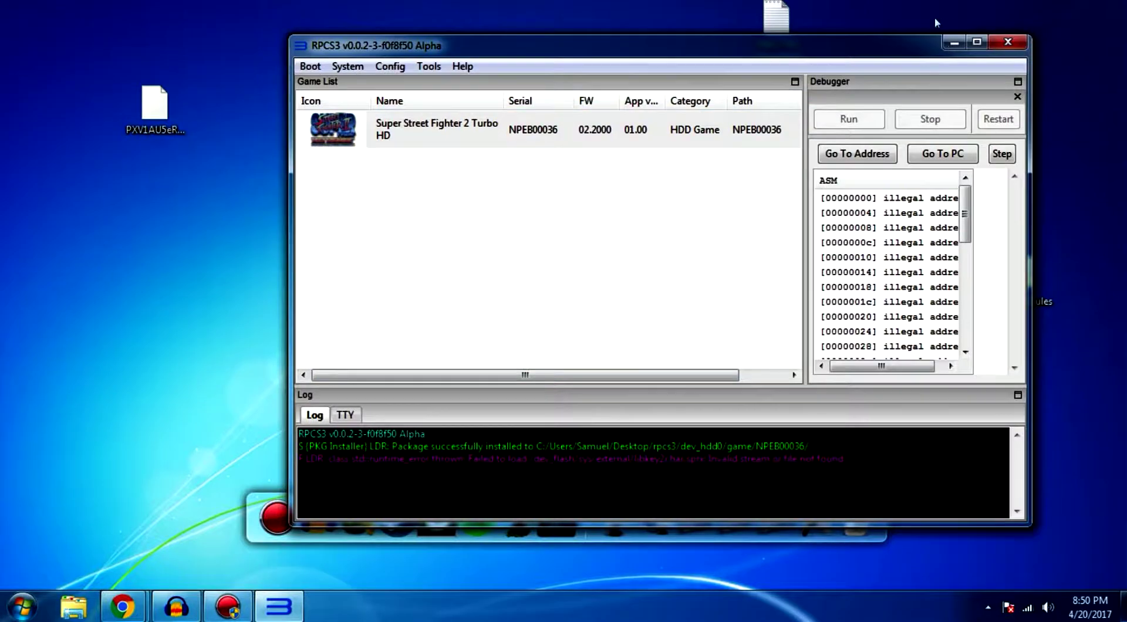
left_click_drag(852, 55, 877, 310)
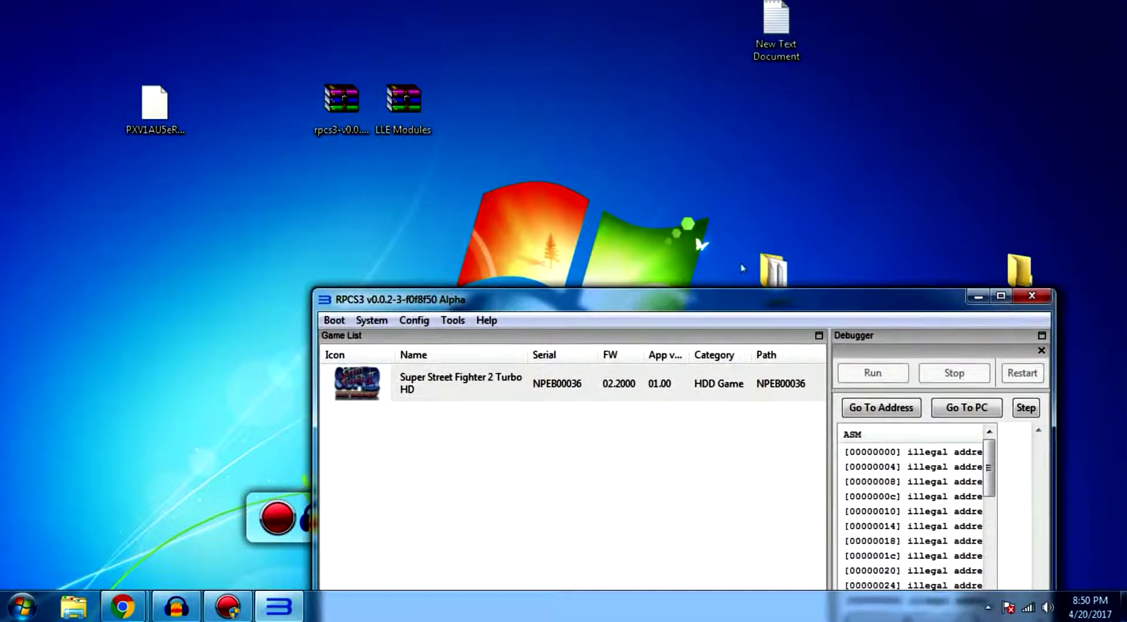
double_click(773, 273)
Open rpcs3's dev_flash\sys\external folder alongside the RPCS3 log
left_click_drag(473, 94, 96, 98)
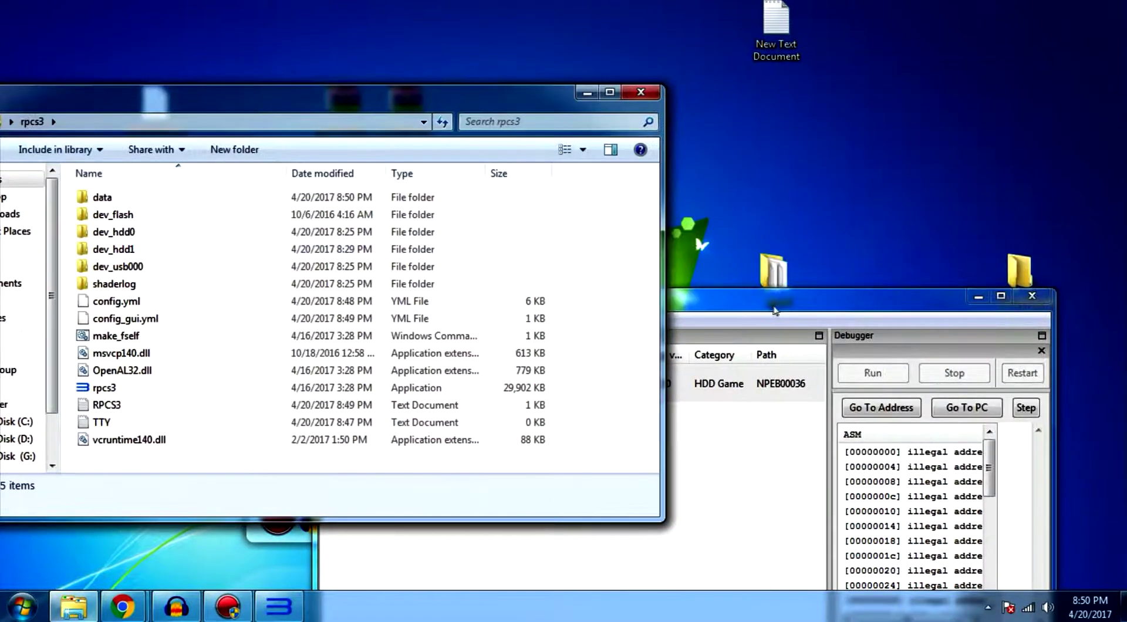
left_click(844, 285)
left_click_drag(844, 286, 1045, 62)
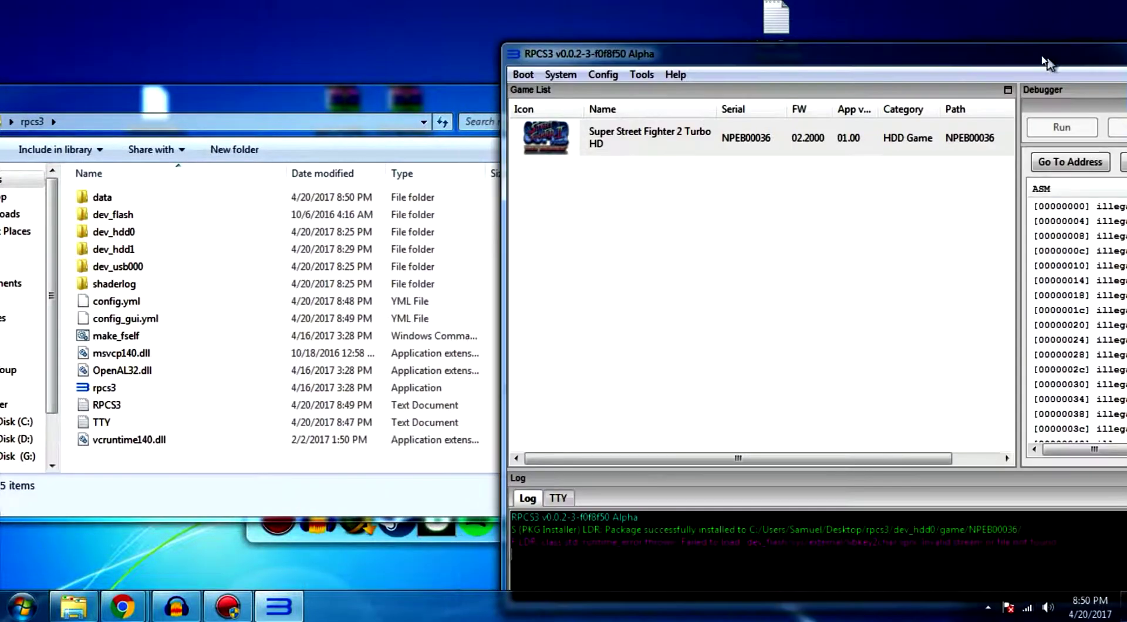
double_click(202, 217)
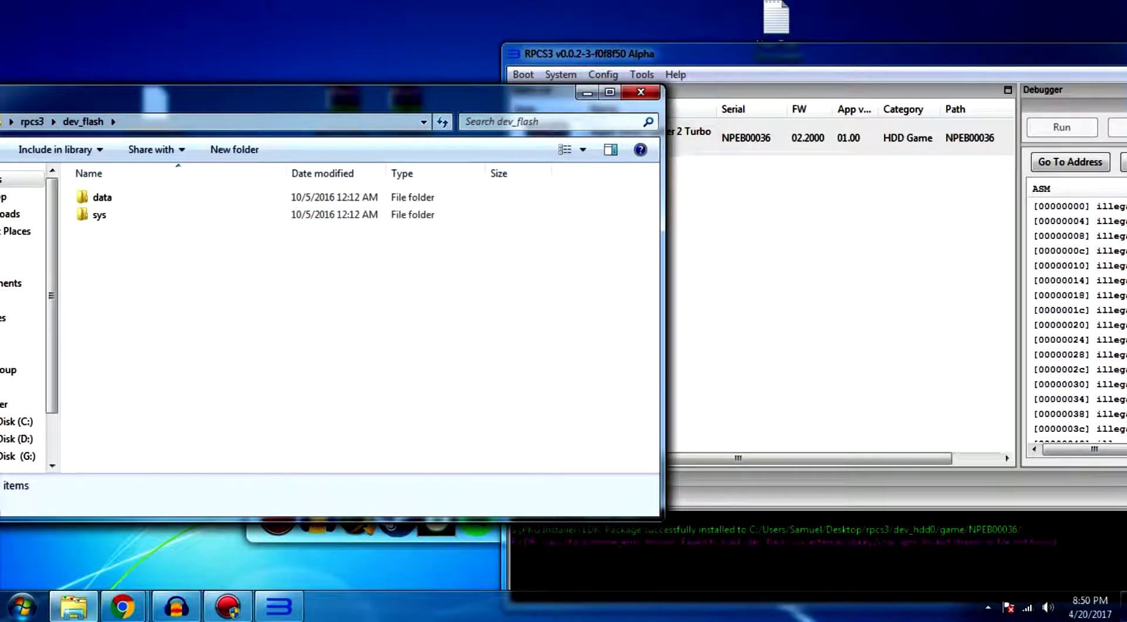
double_click(183, 214)
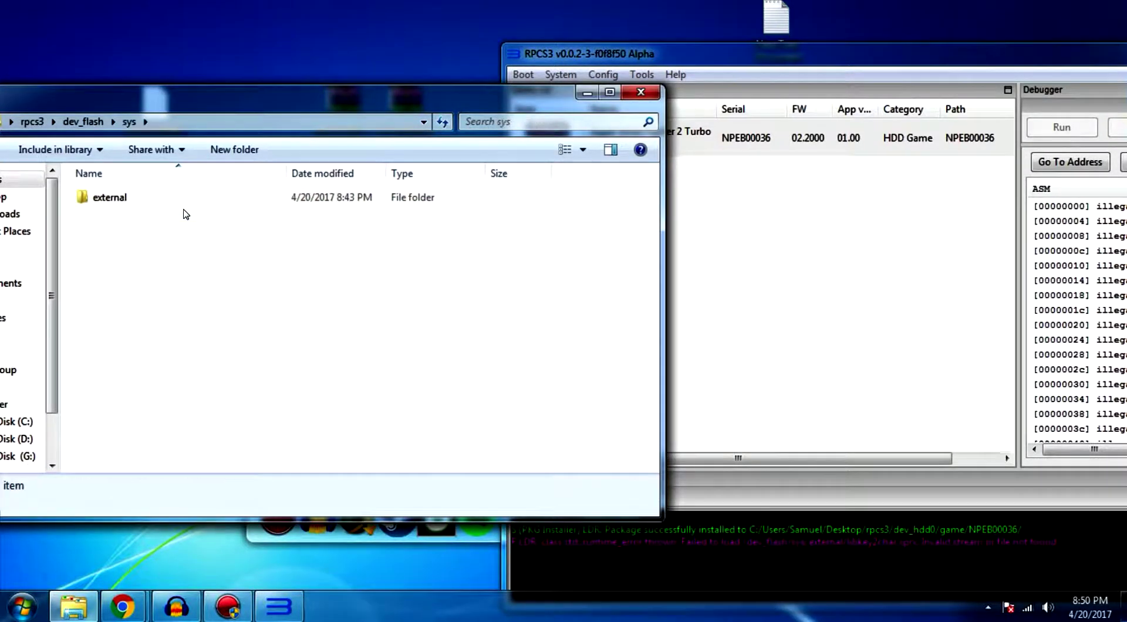
left_click(174, 200)
double_click(173, 200)
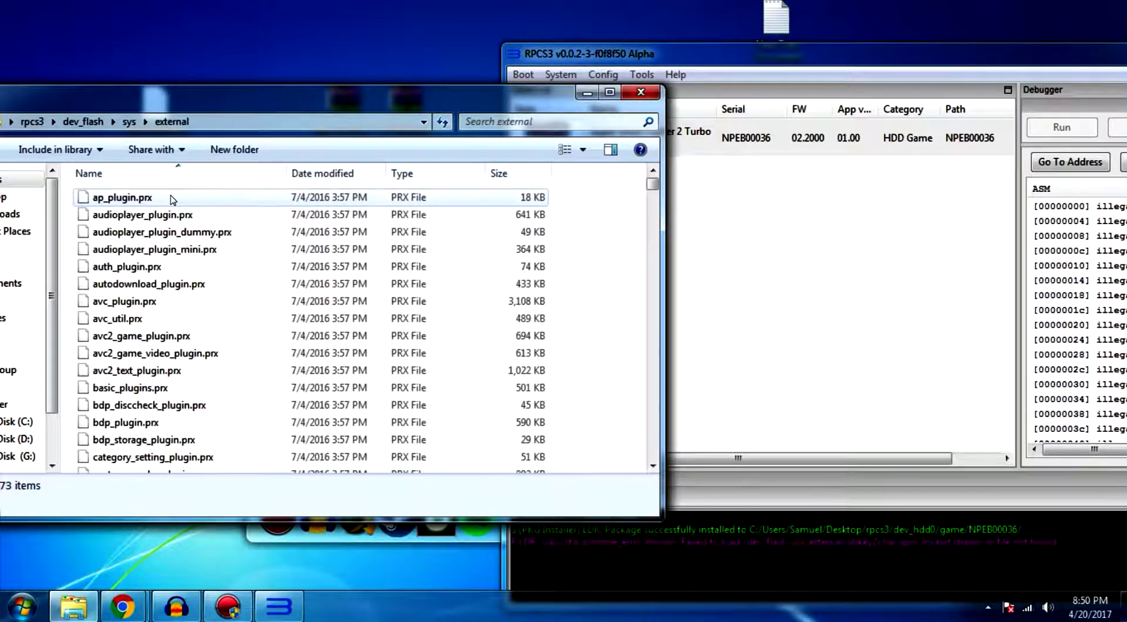
Search 'libkey' and rename libkey2char.prx to libkey2char.sprx, confirming the extension change
left_click(520, 121)
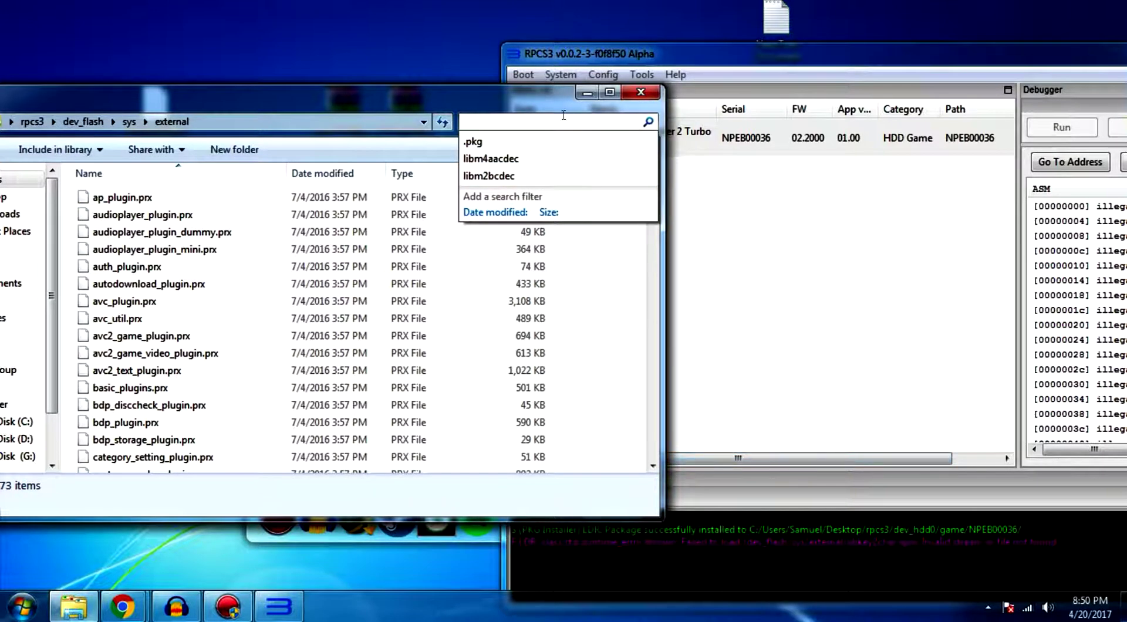
type("libkey")
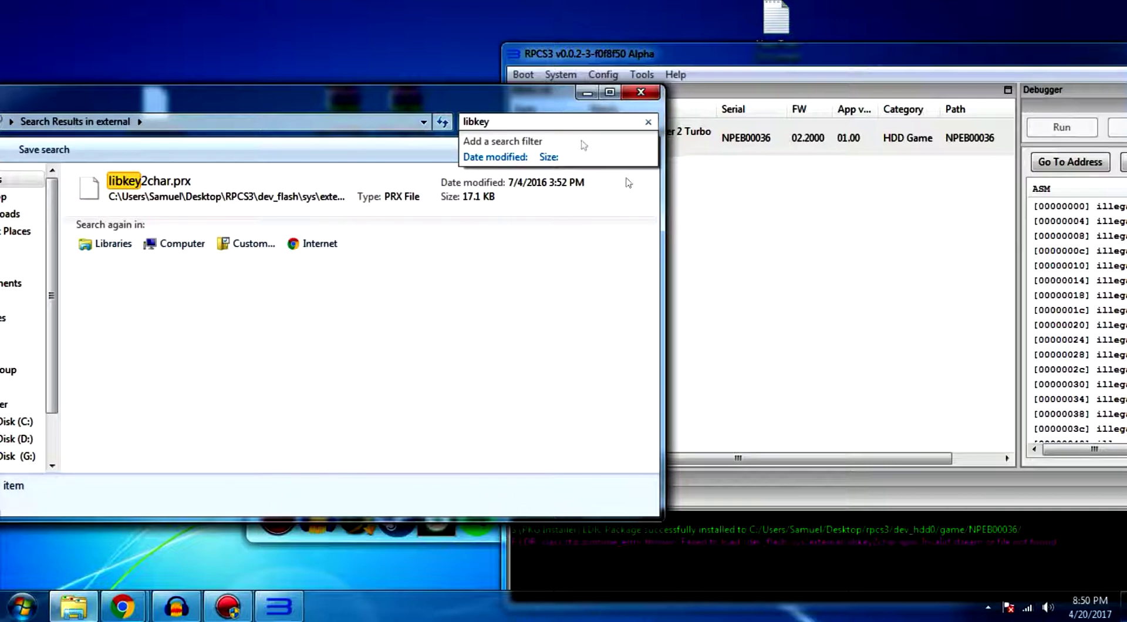
left_click(187, 197)
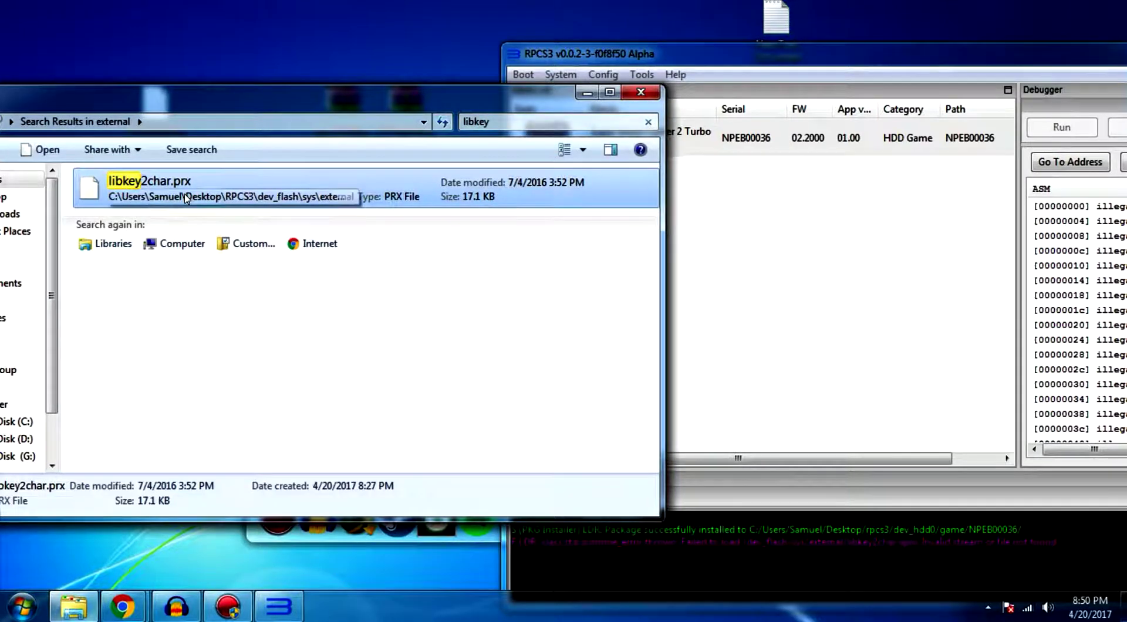
left_click(175, 181)
left_click(175, 180)
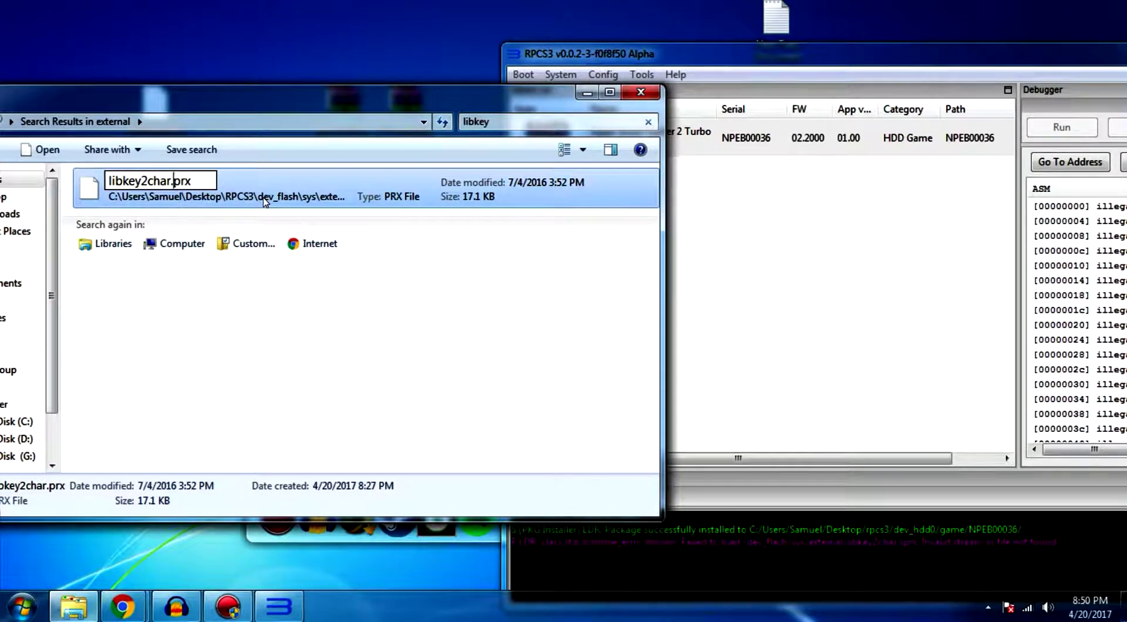
type("s")
key("Return")
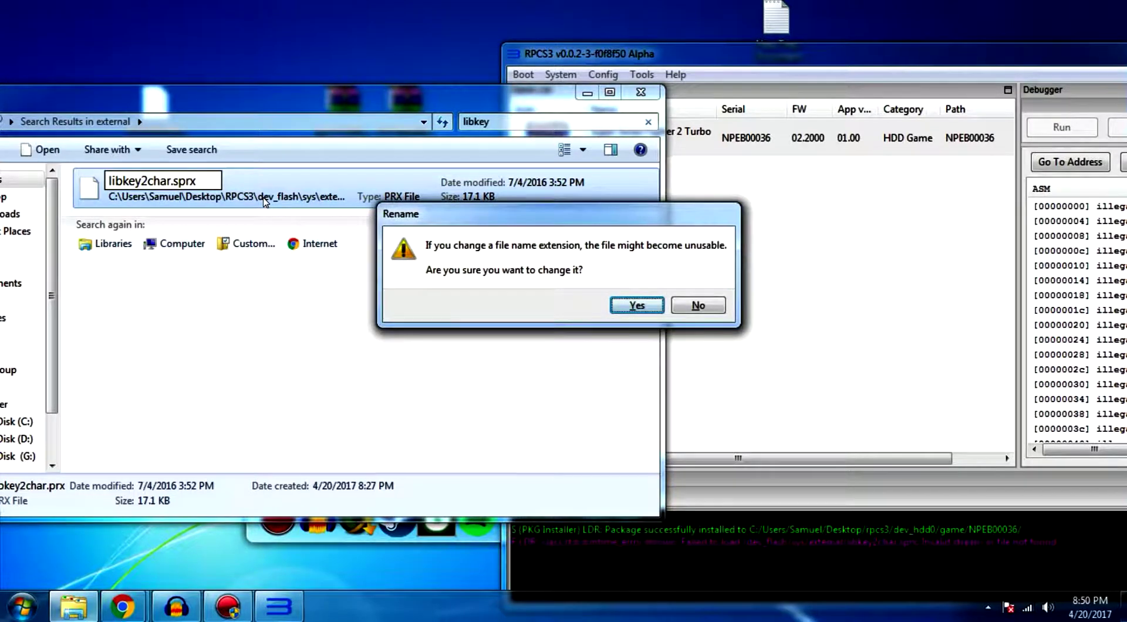
key("Return")
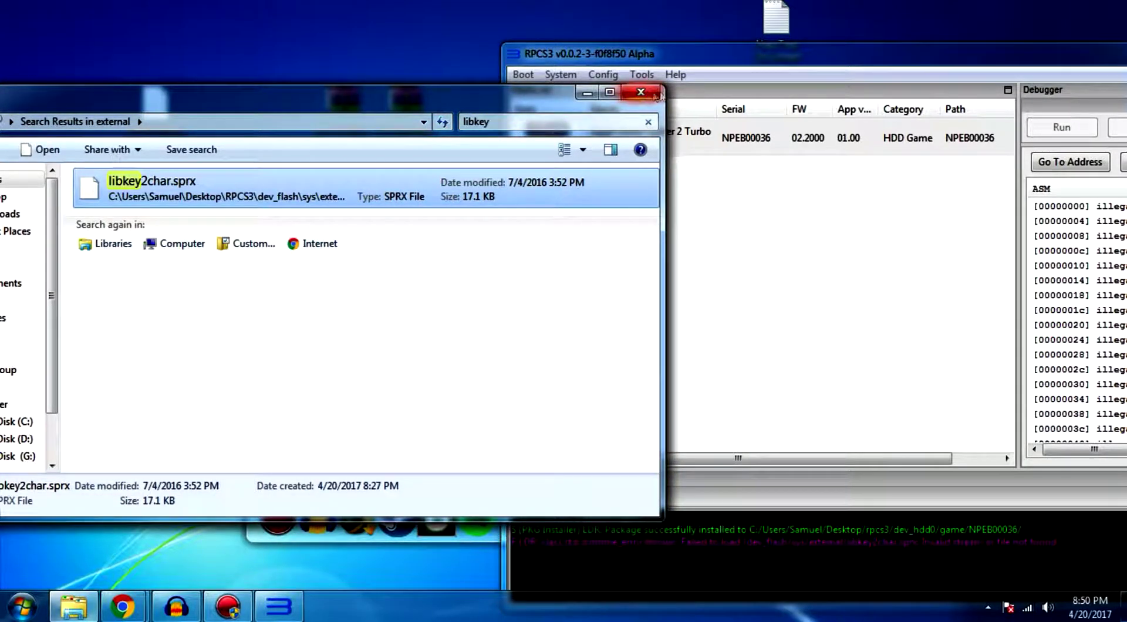
Search dev_flash for 'librt' and rename librtc.prx to librtc.sprx
left_click(737, 154)
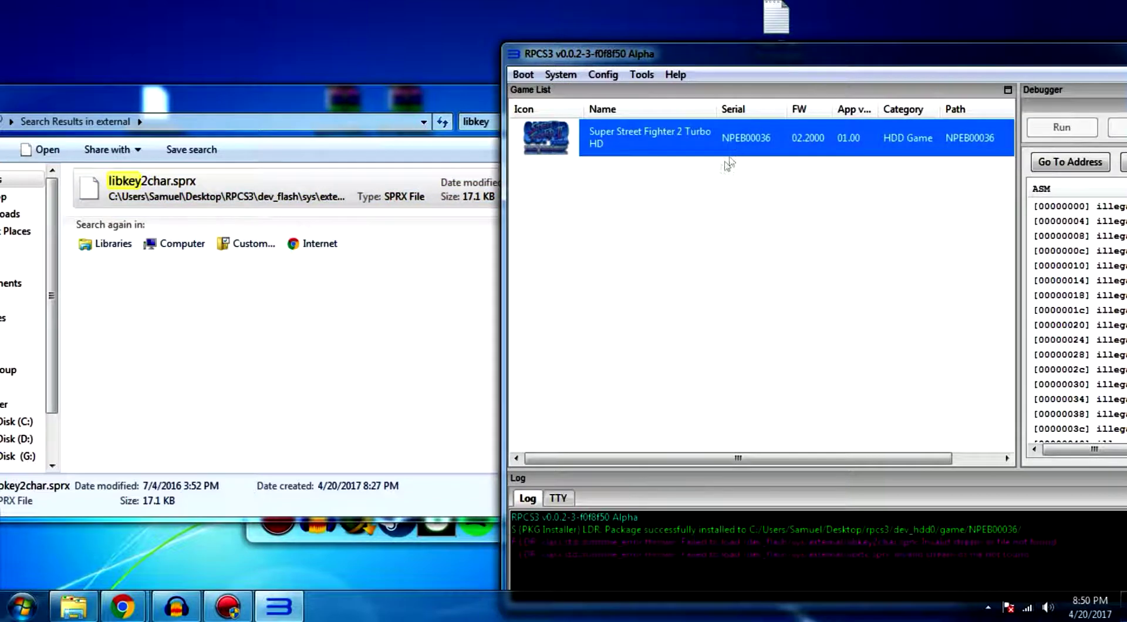
key("alt+Tab")
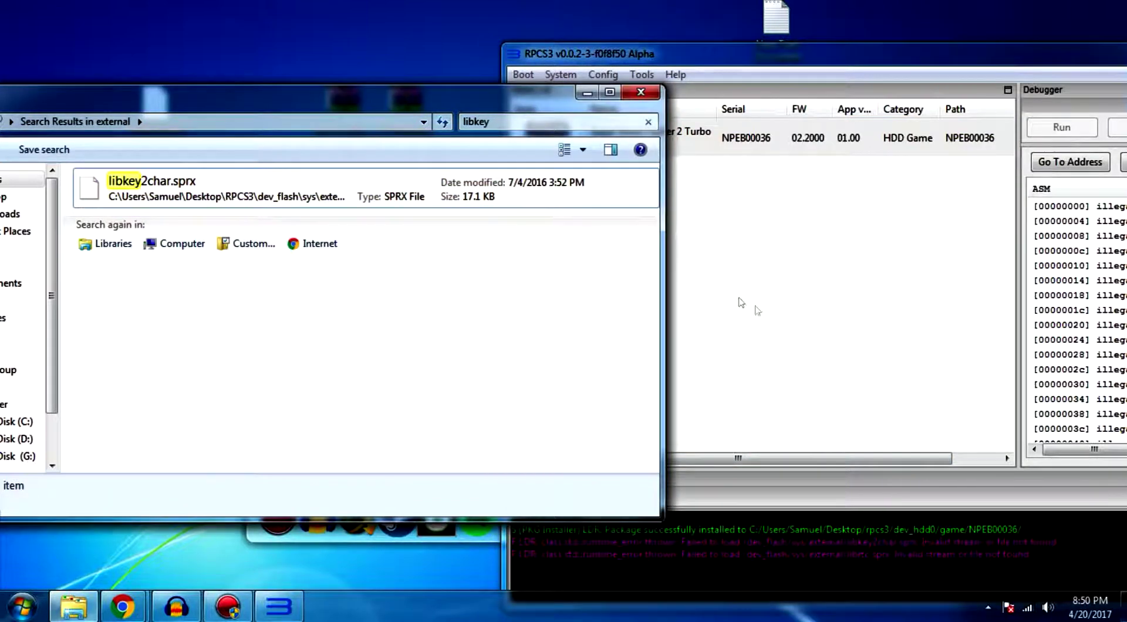
left_click(495, 119)
left_click(495, 117)
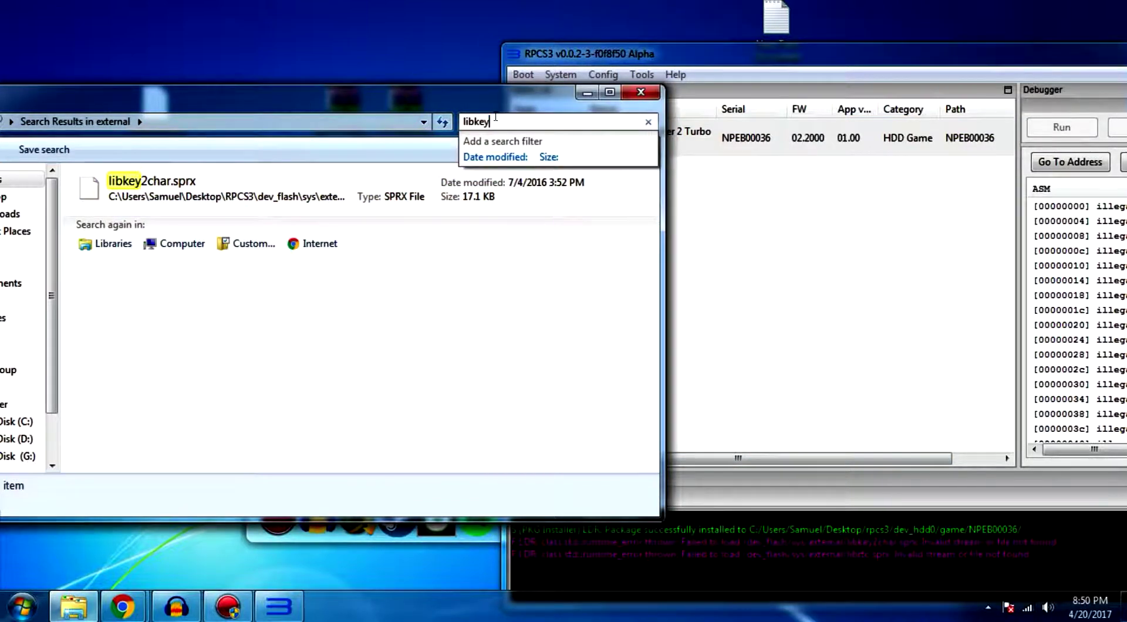
key("BackSpace")
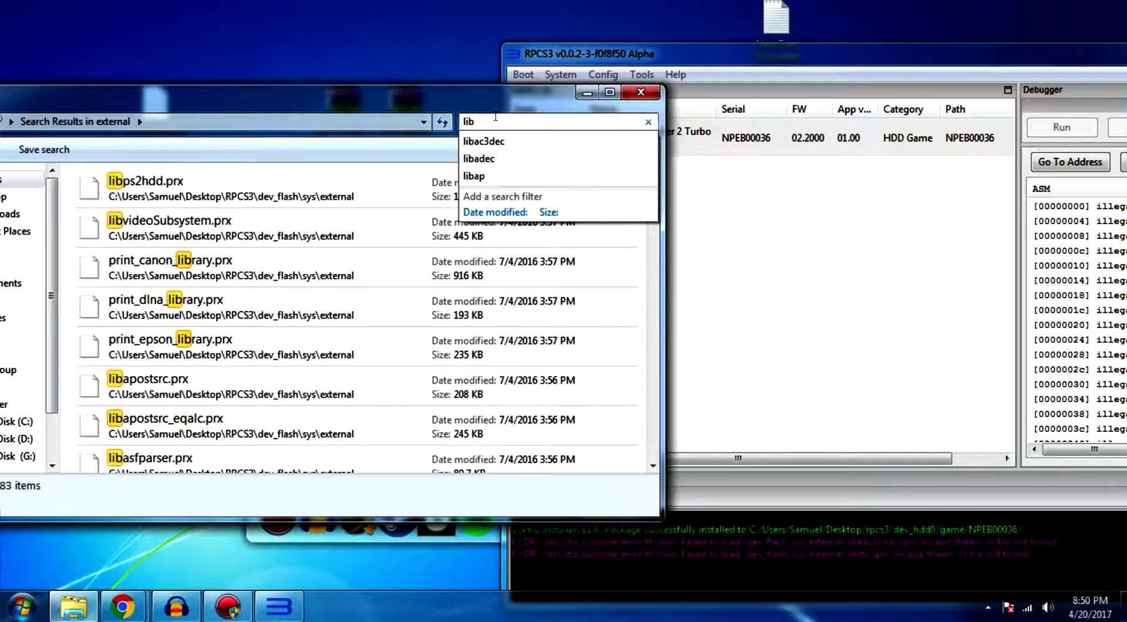
type("rt")
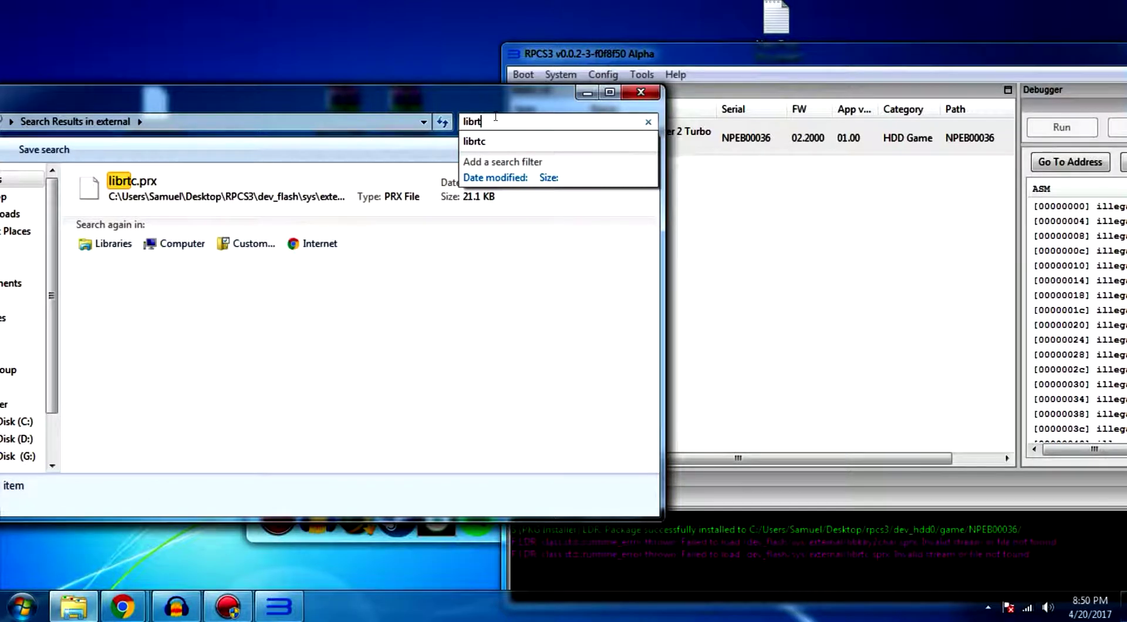
left_click(301, 174)
key("F2")
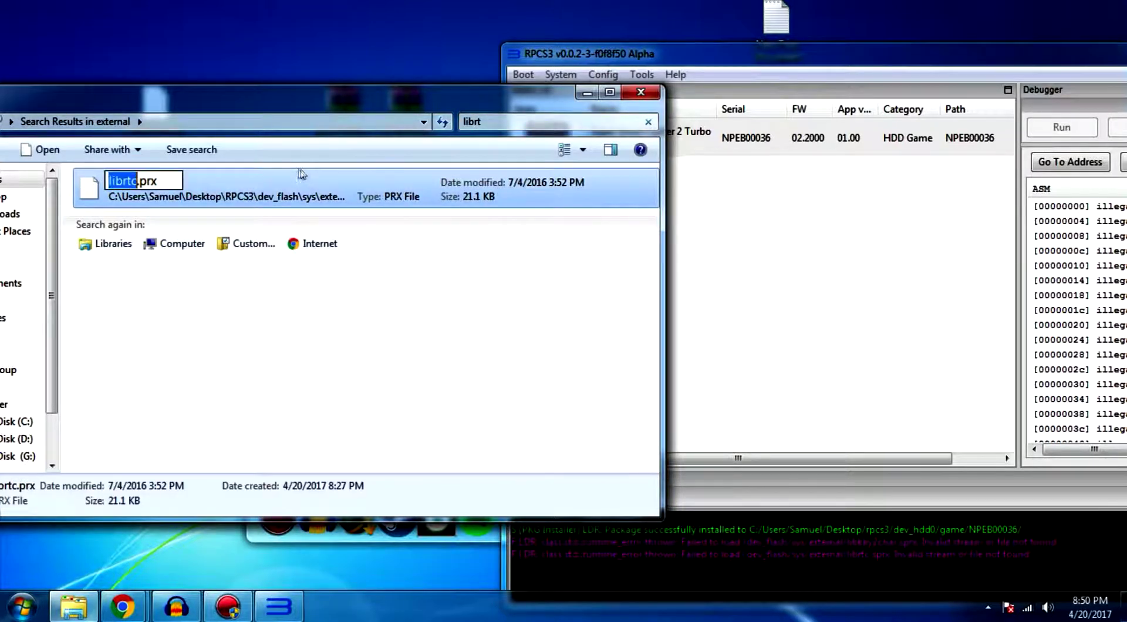
key("Right")
type("s")
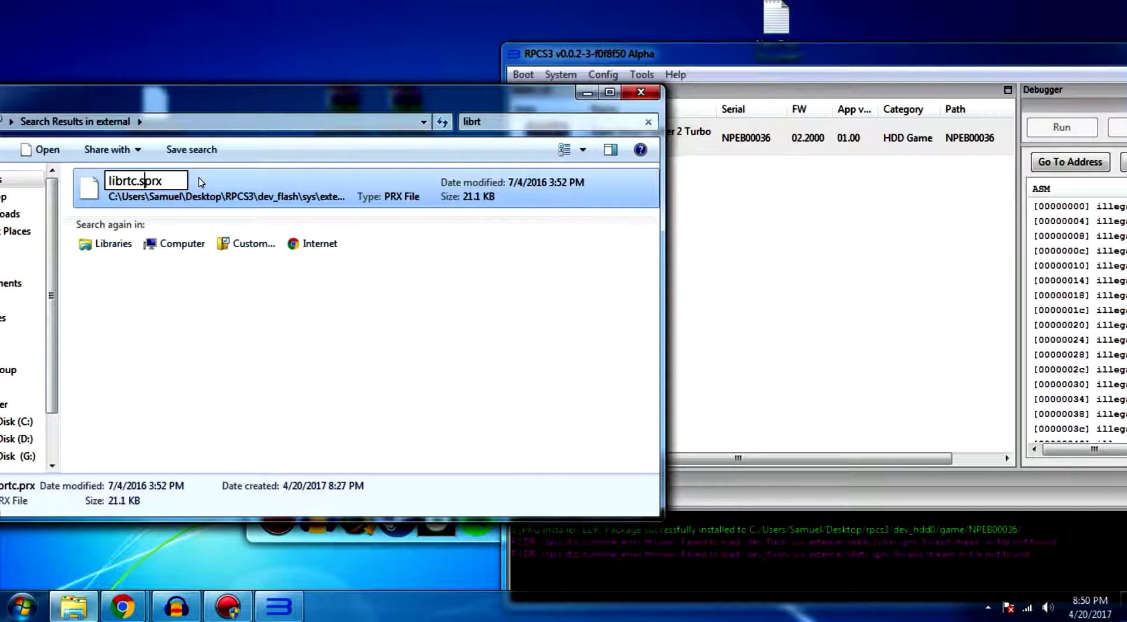
key("Return")
key("Return")
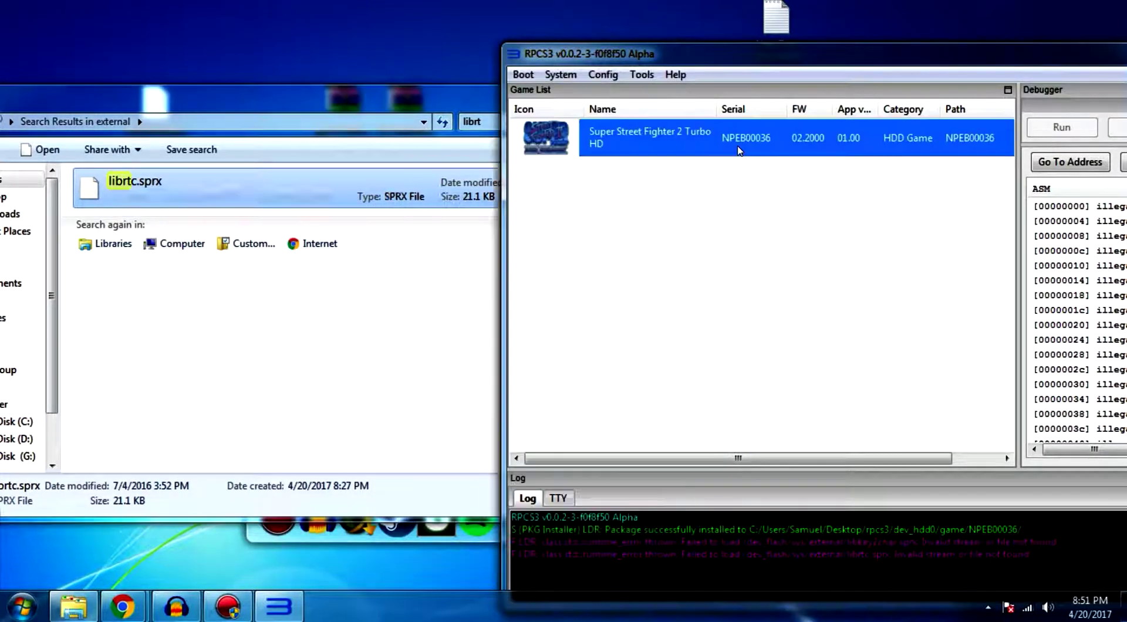
Search for 'libsre' and rename libsre.prx to libsre.sprx
left_click(360, 354)
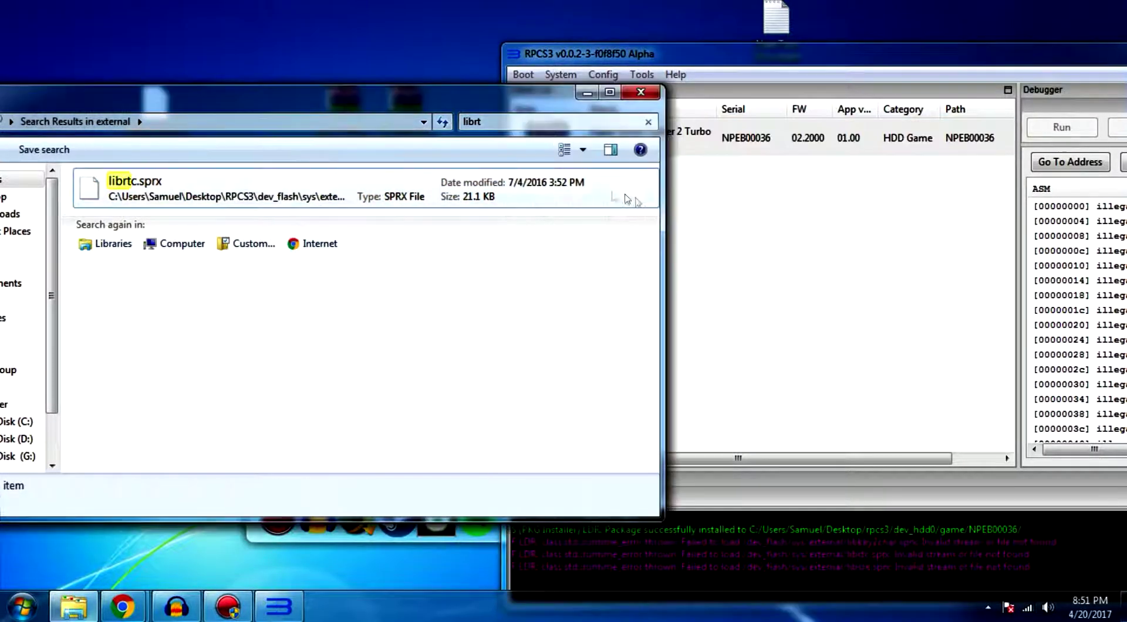
left_click(549, 116)
left_click(549, 116)
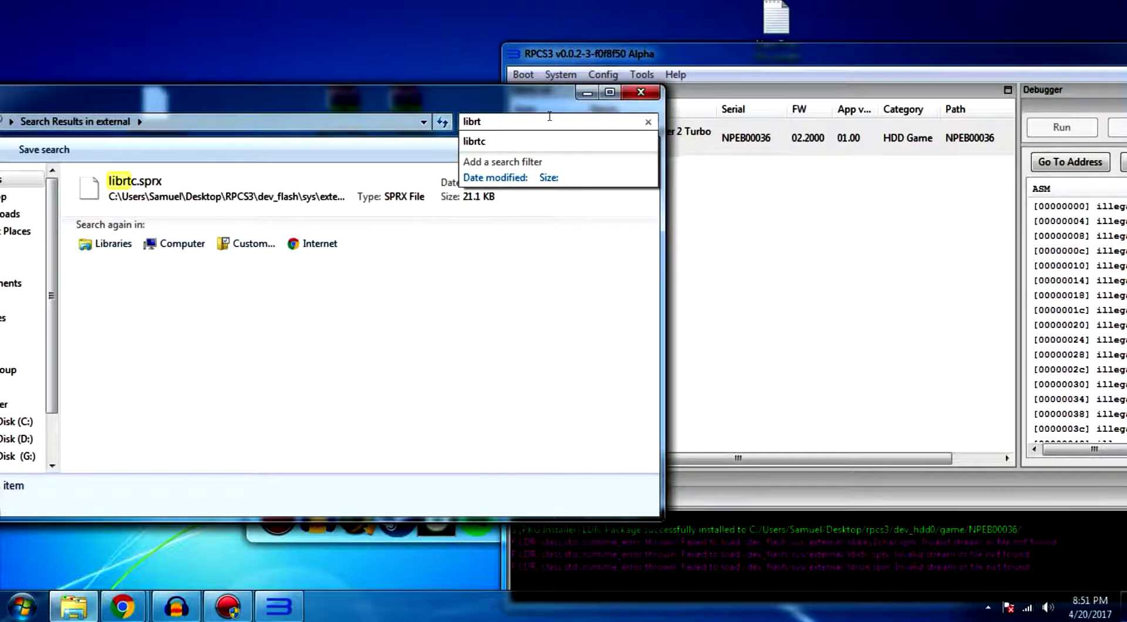
key("BackSpace")
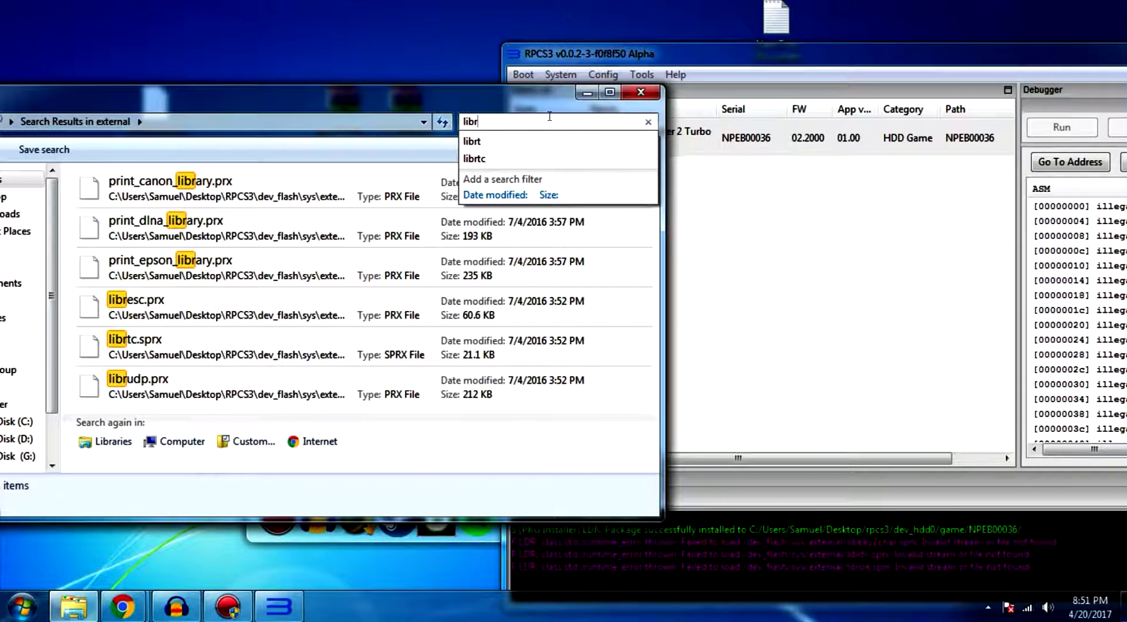
key("BackSpace")
type("sre")
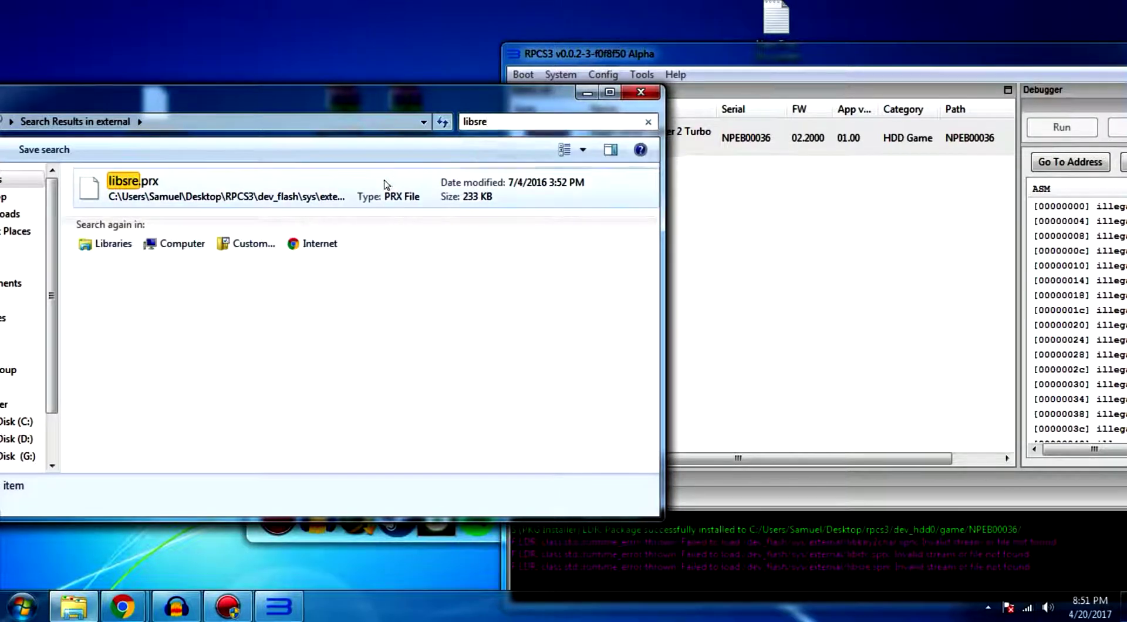
left_click(381, 183)
key("F2")
key("Right")
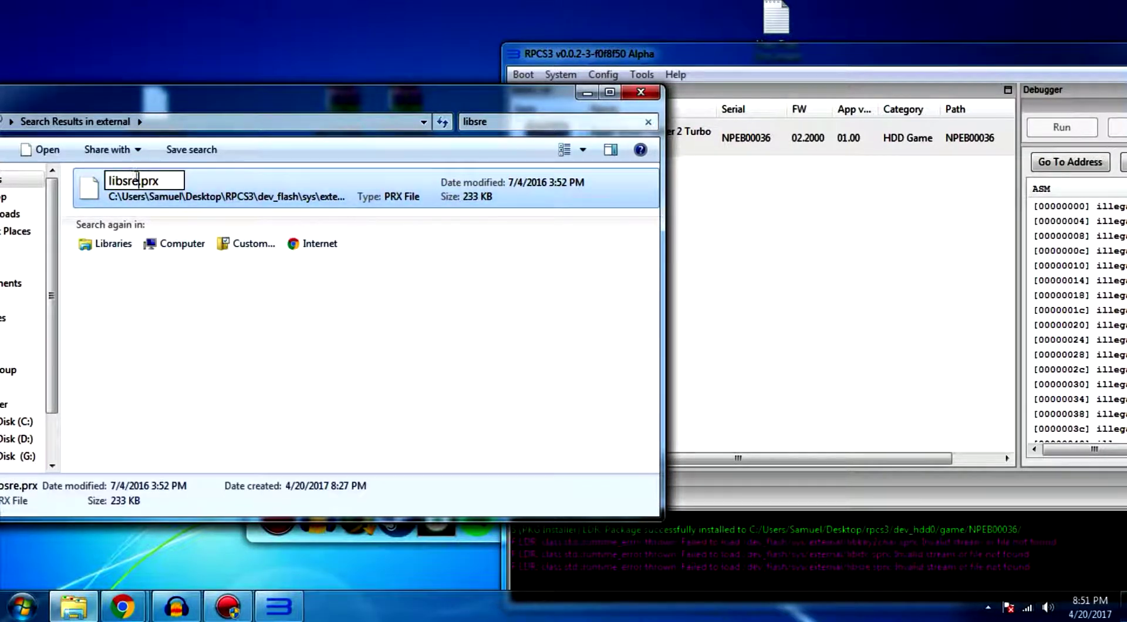
type("s")
key("Return")
key("Return")
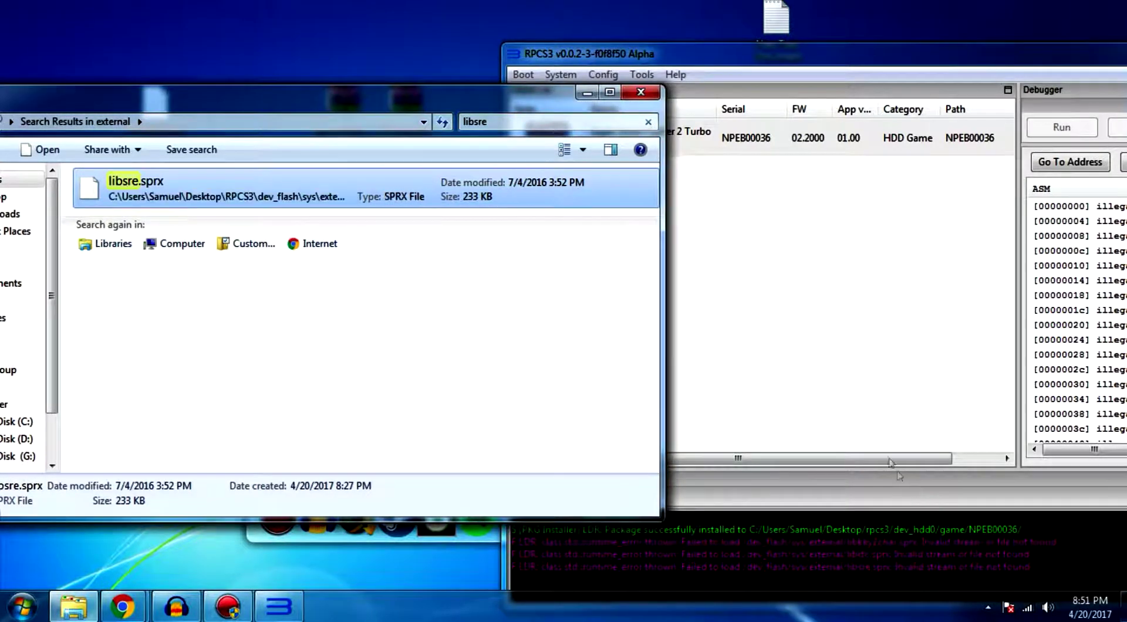
Boot Super Street Fighter 2 Turbo HD from the RPCS3 game list
left_click(901, 378)
left_click(774, 143)
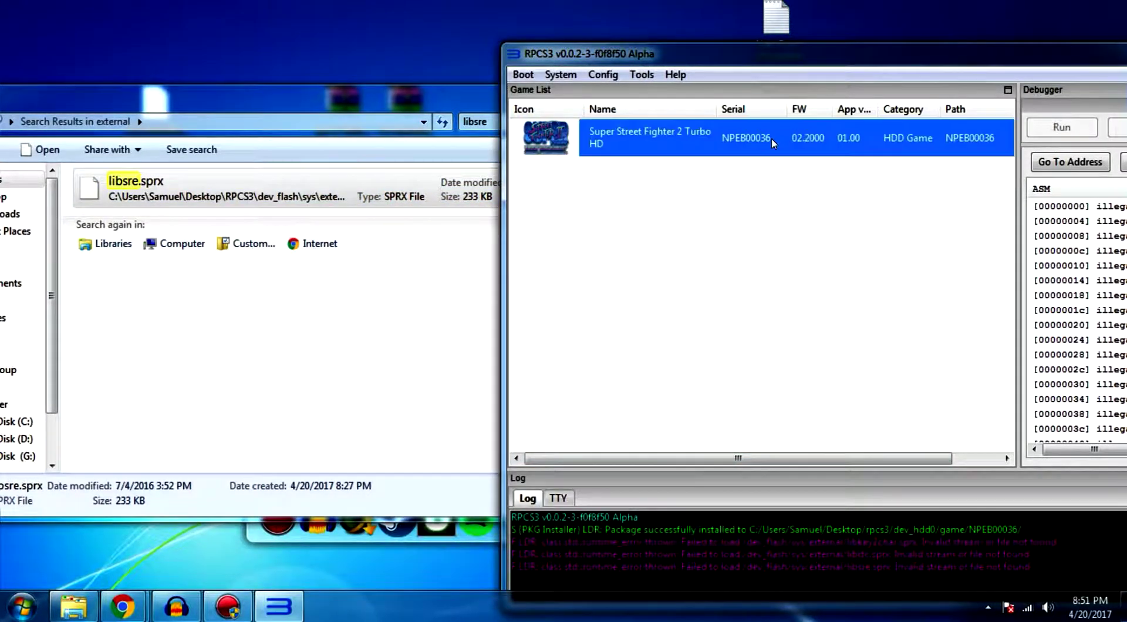
double_click(773, 143)
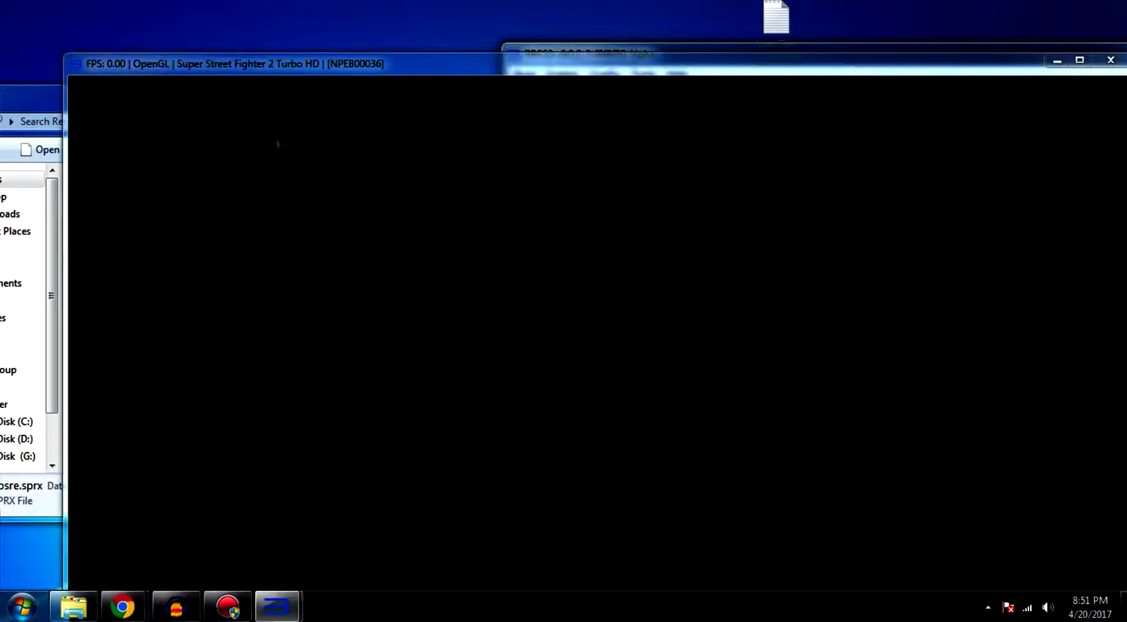
Close the Explorer search results window and nudge the running game window slightly upward
left_click(27, 93)
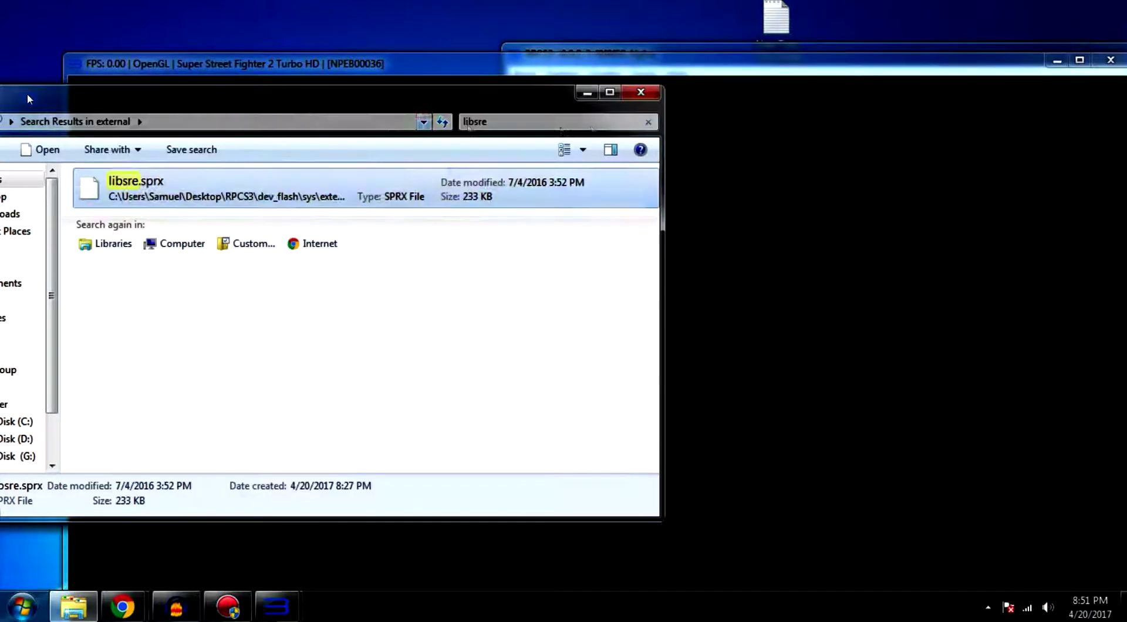
left_click(652, 93)
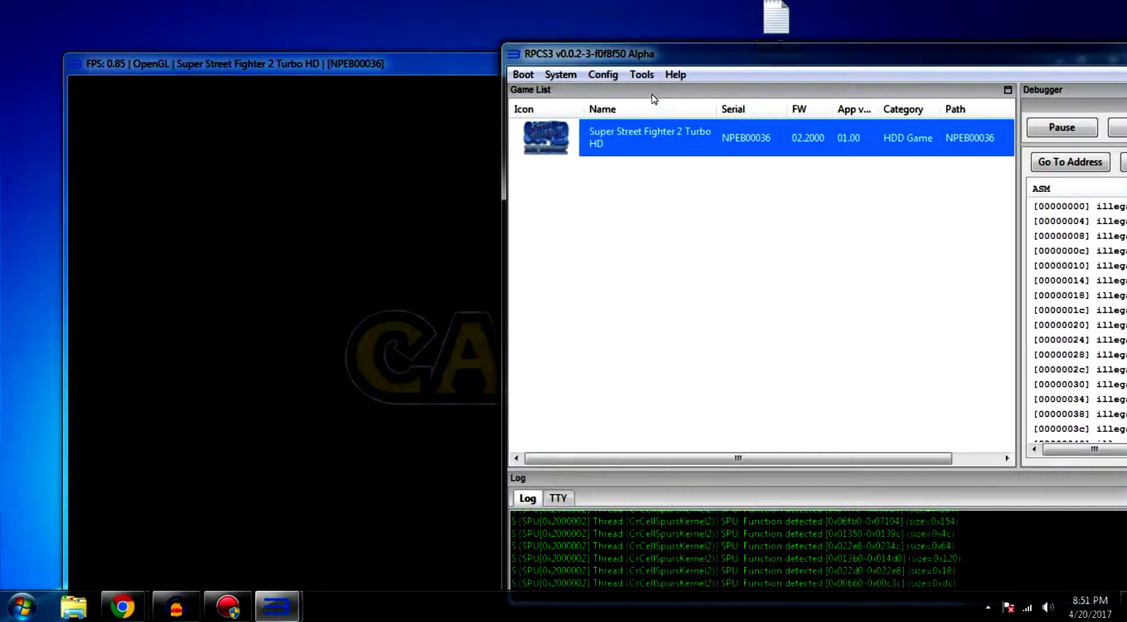
left_click(447, 143)
left_click_drag(623, 66, 618, 44)
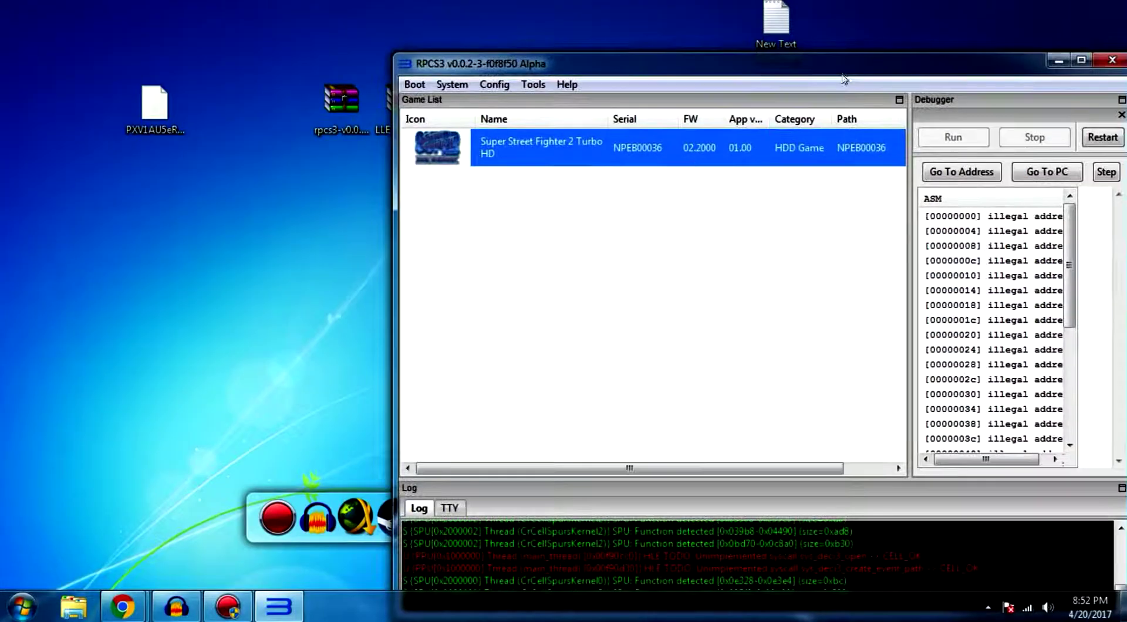
Close RPCS3 and relaunch rpcs3.exe from the rpcs3 desktop folder
left_click_drag(842, 74, 792, 73)
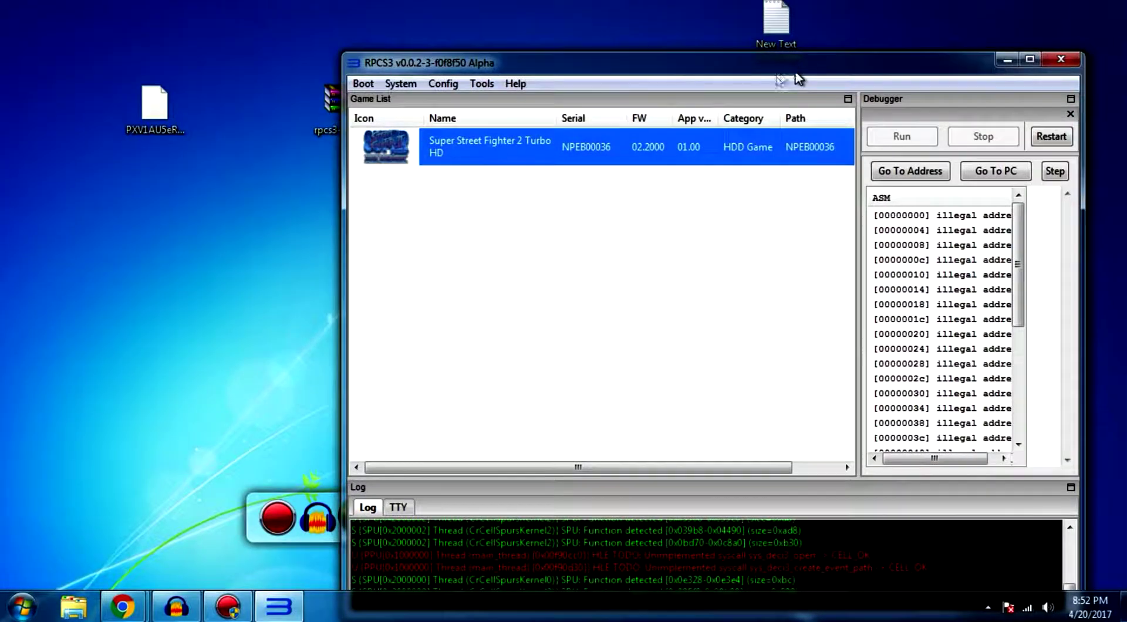
left_click(1060, 59)
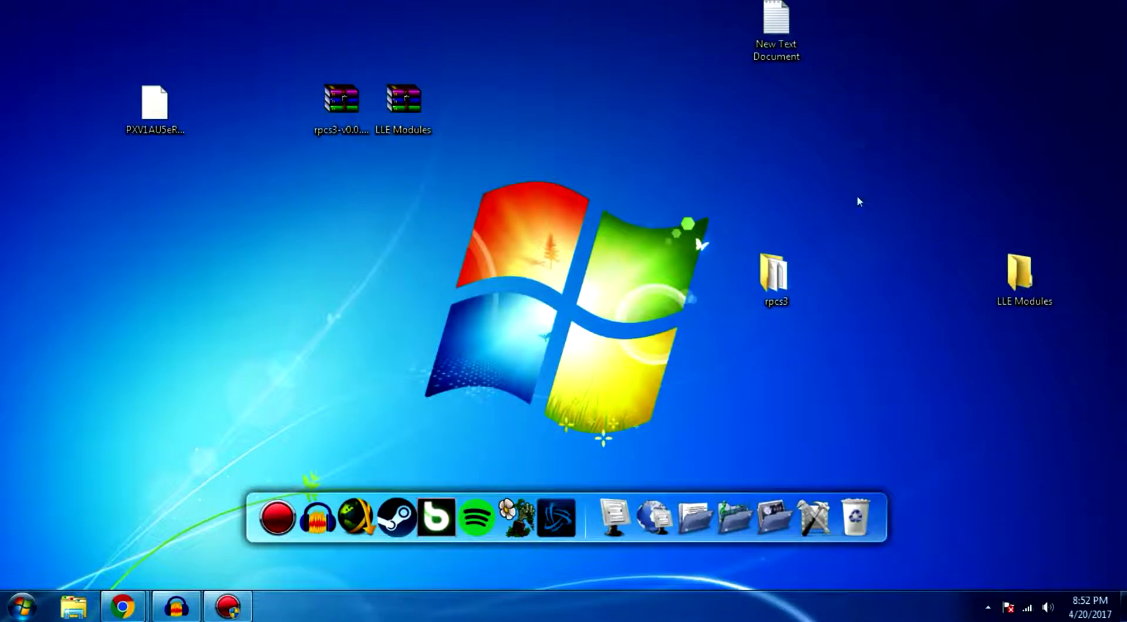
double_click(754, 285)
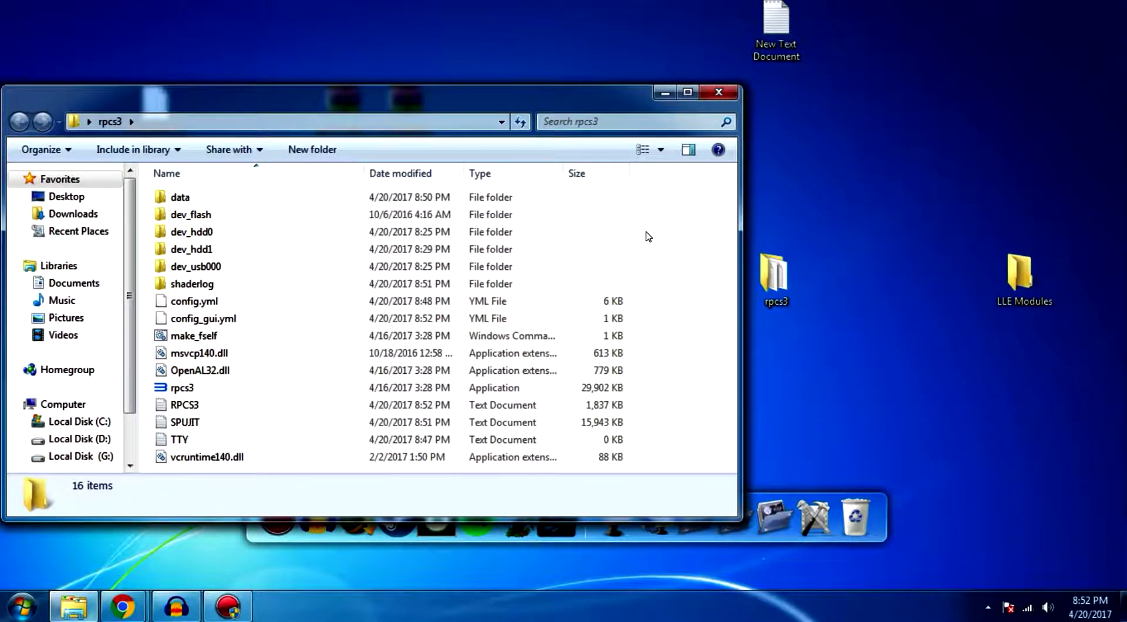
left_click(718, 93)
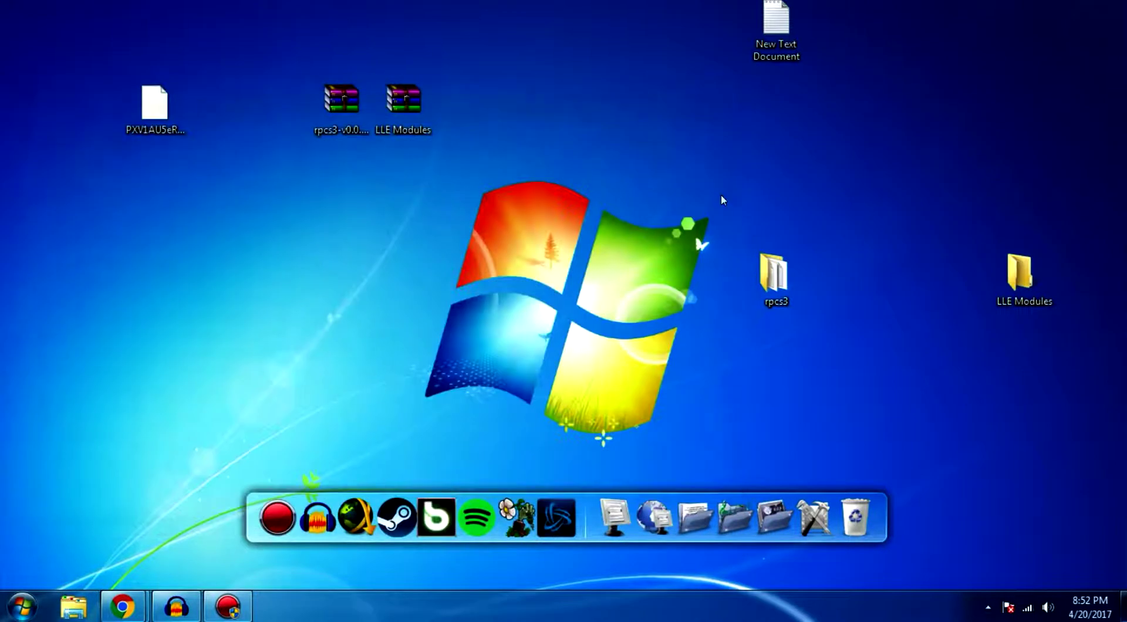
double_click(770, 258)
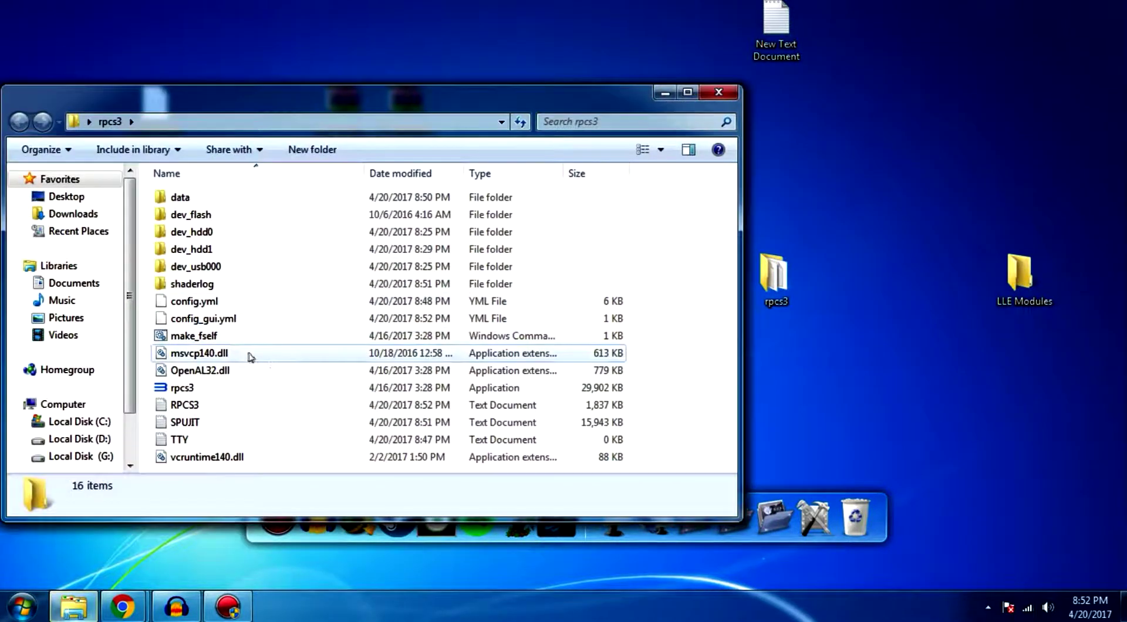
double_click(223, 386)
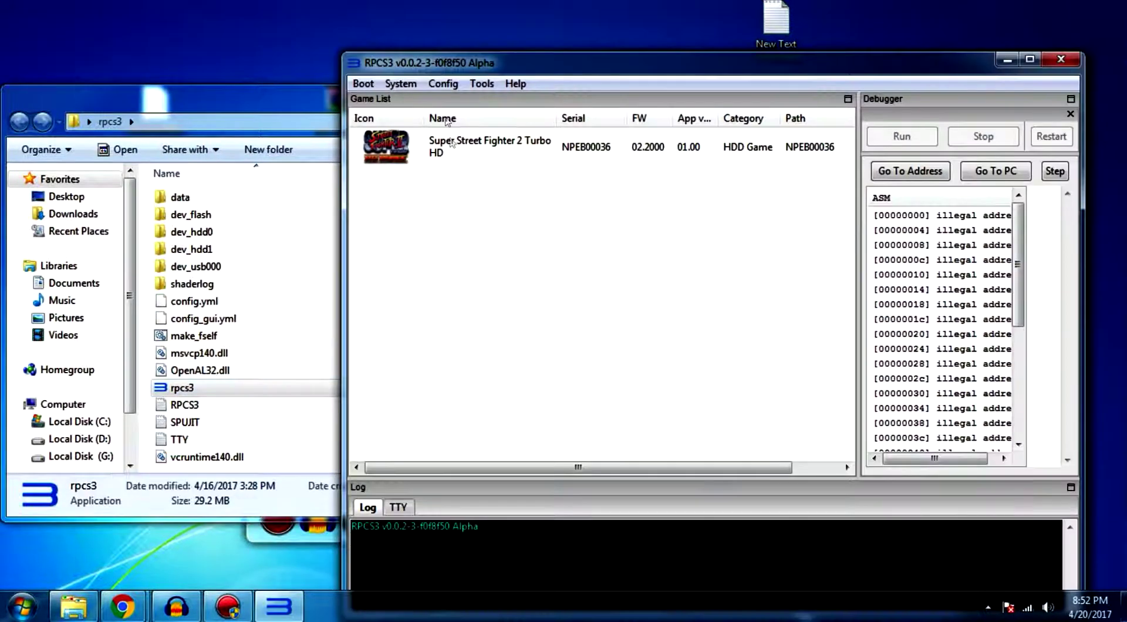
Review the controller key mappings in PAD Settings without changes, then close RPCS3
left_click(444, 83)
left_click(464, 121)
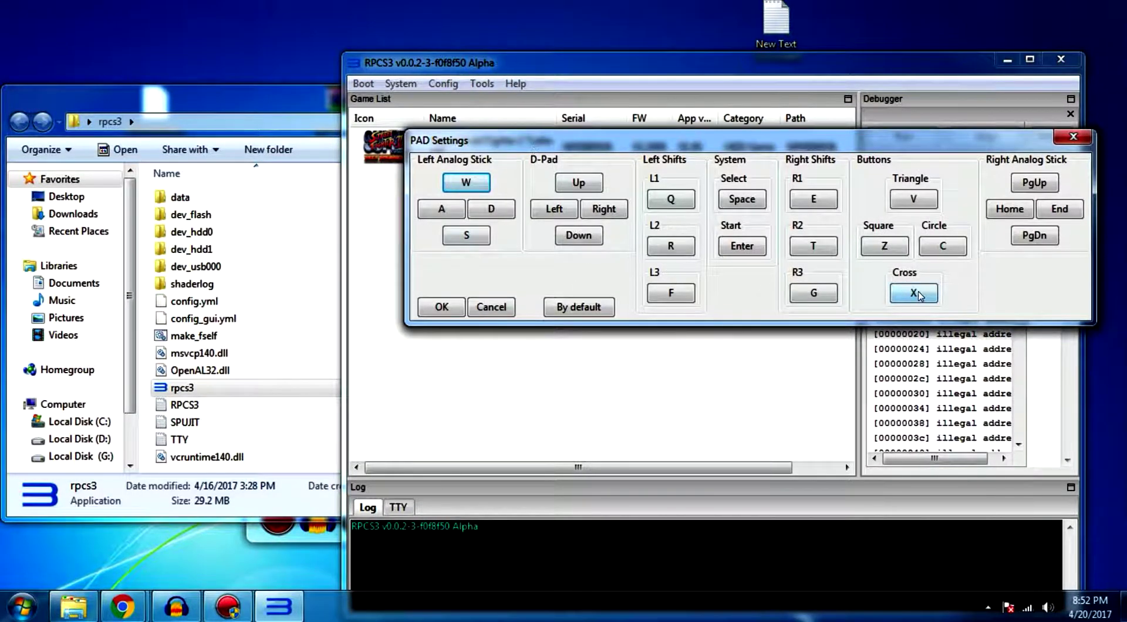
left_click(1056, 139)
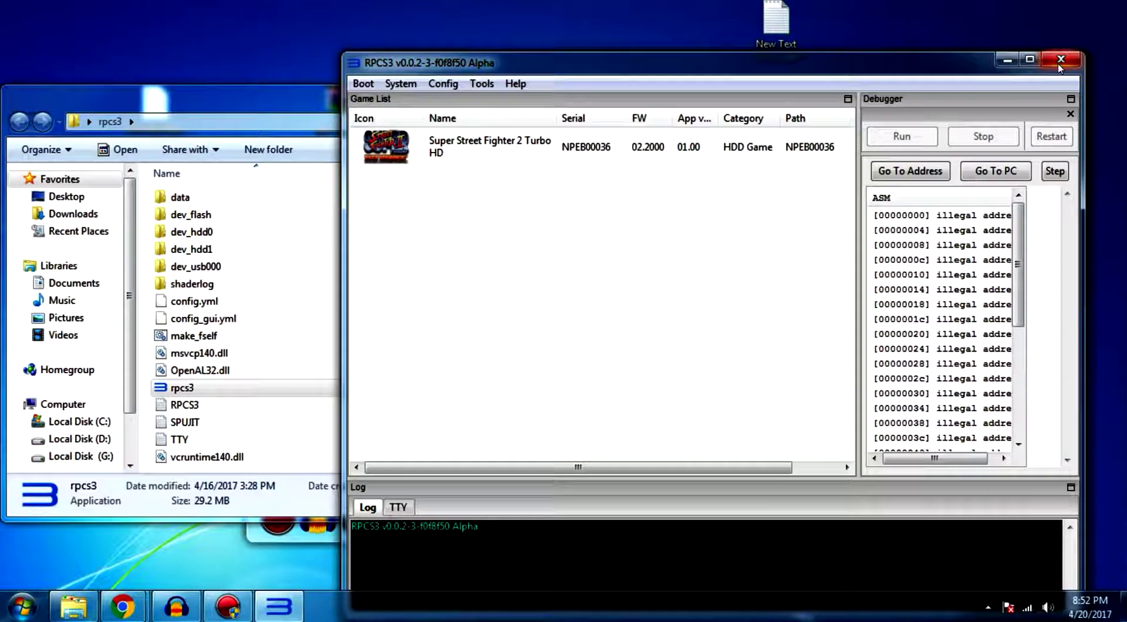
left_click(1061, 59)
Close the rpcs3 folder, refresh the desktop, and minimise the Action! recorder
left_click(728, 96)
right_click(639, 40)
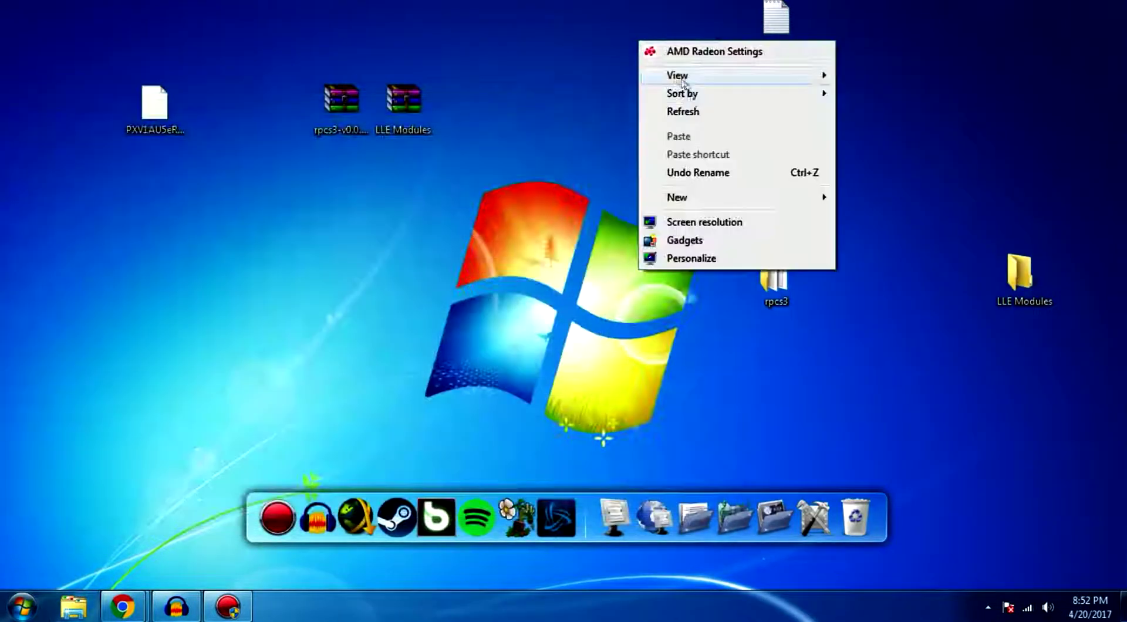
left_click(687, 109)
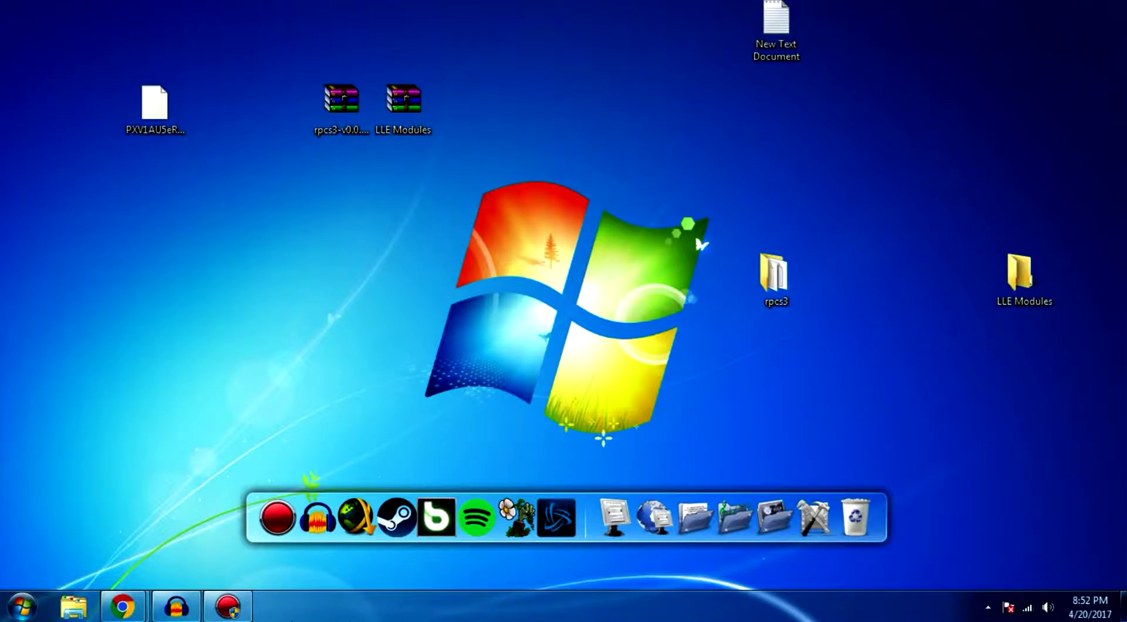
left_click(250, 615)
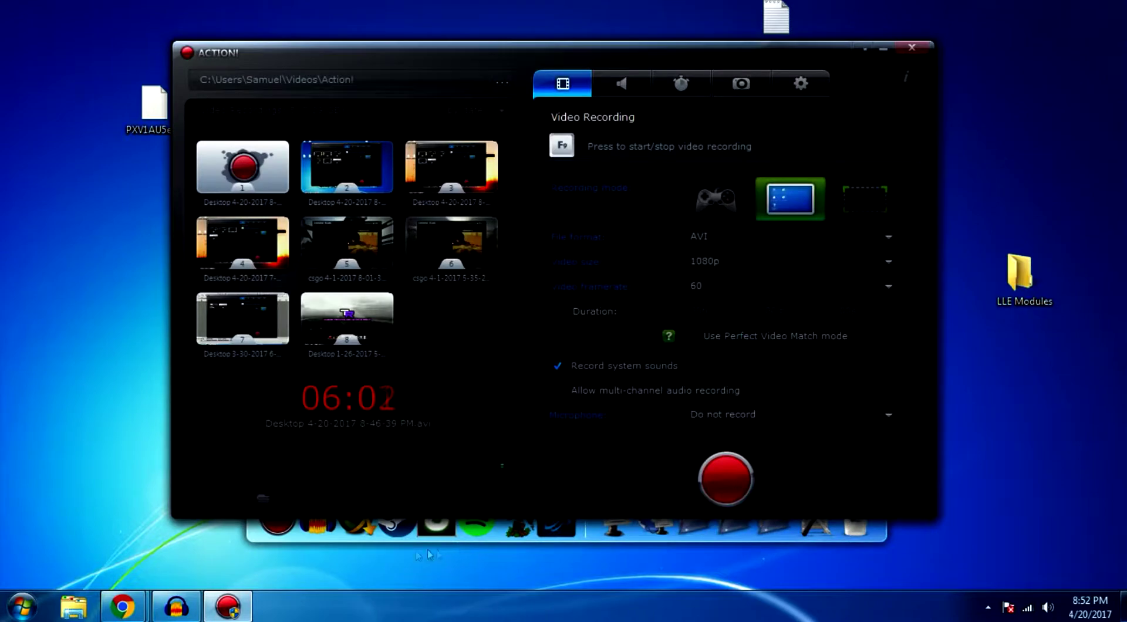
left_click(882, 48)
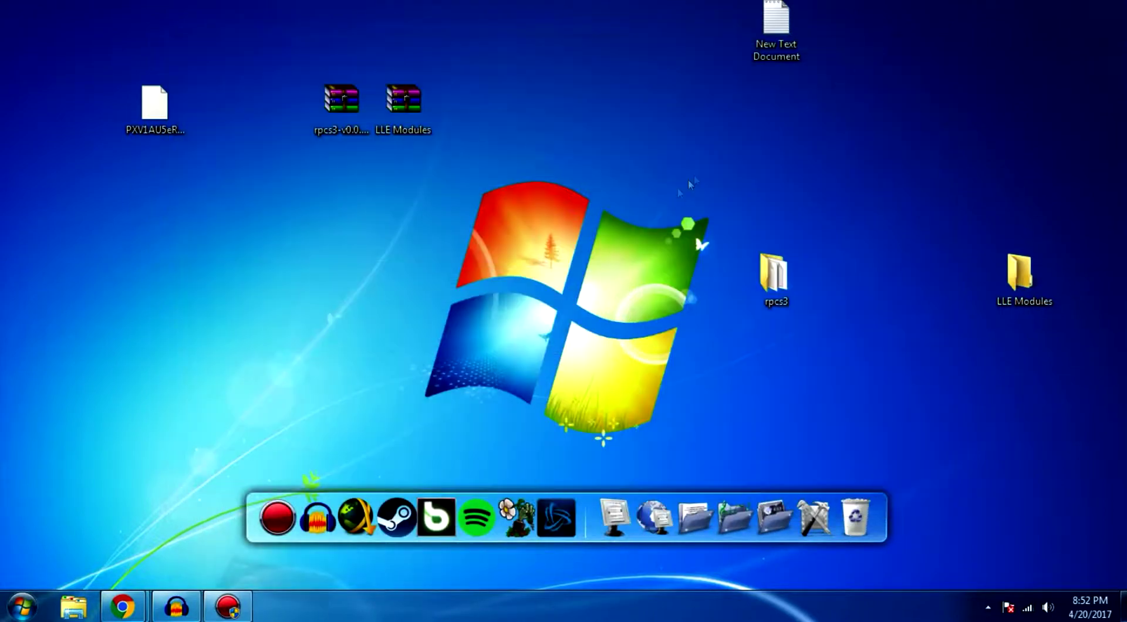